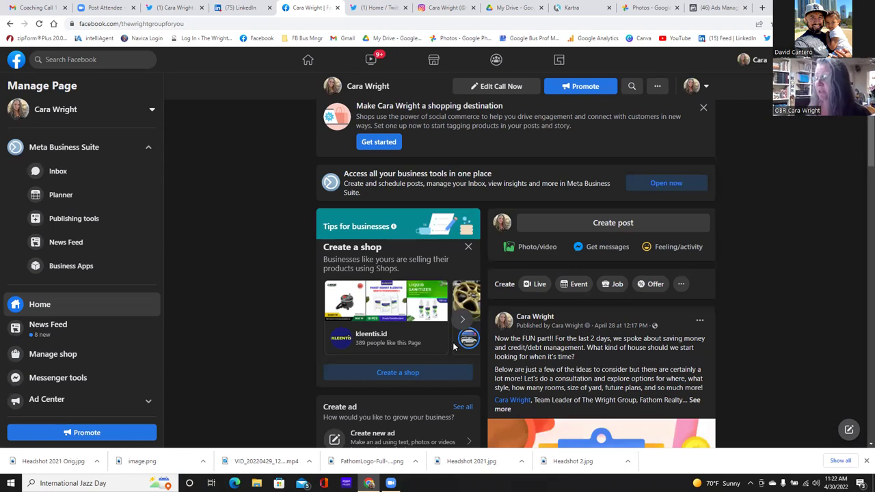
- Reload the business page and scroll to the new Homebuyer Educational Event video post
{"action": "scroll", "coordinate": [721, 344], "scroll_direction": "down", "scroll_amount": 2}
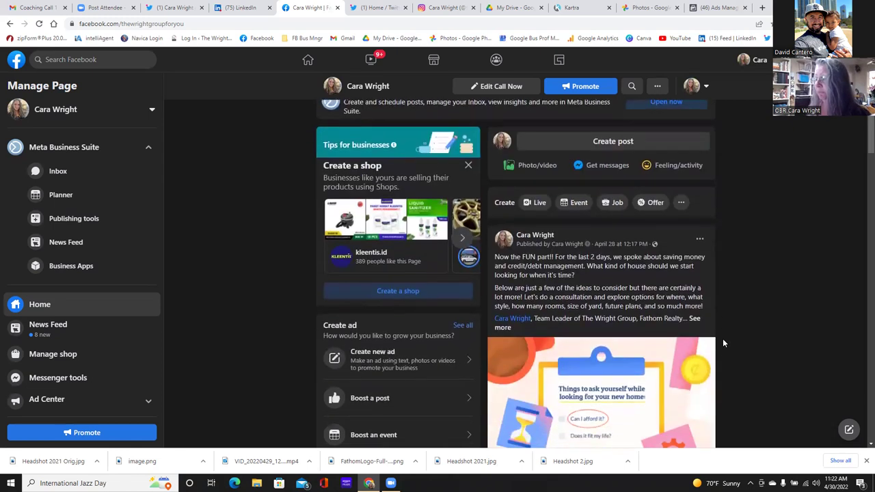
{"action": "scroll", "coordinate": [723, 339], "scroll_direction": "up", "scroll_amount": 1}
{"action": "scroll", "coordinate": [654, 327], "scroll_direction": "up", "scroll_amount": 1}
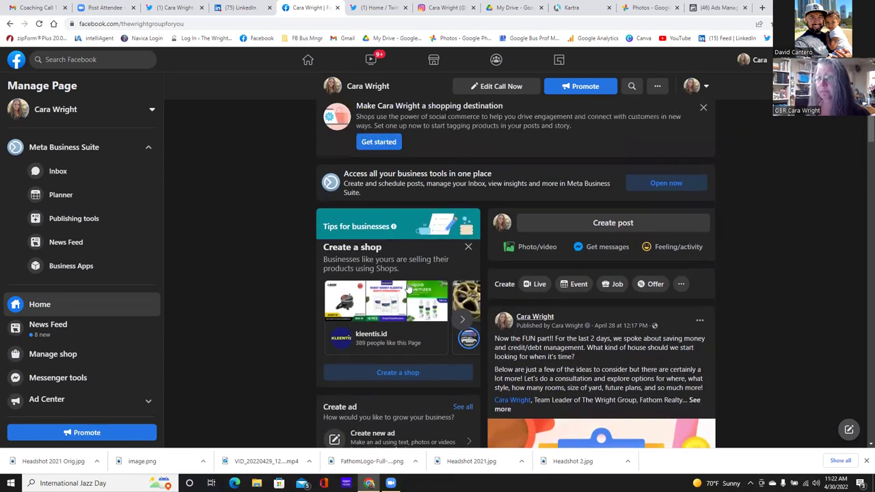
{"action": "left_click", "coordinate": [39, 24]}
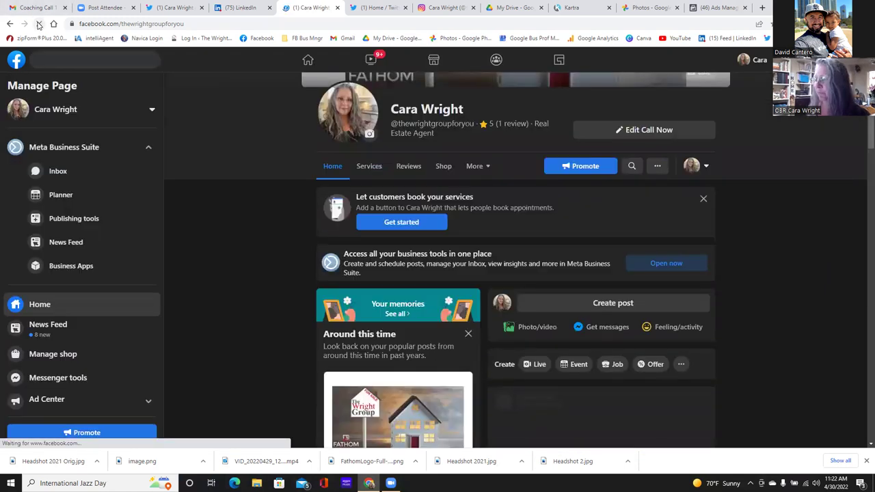
{"action": "scroll", "coordinate": [264, 301], "scroll_direction": "down", "scroll_amount": 2}
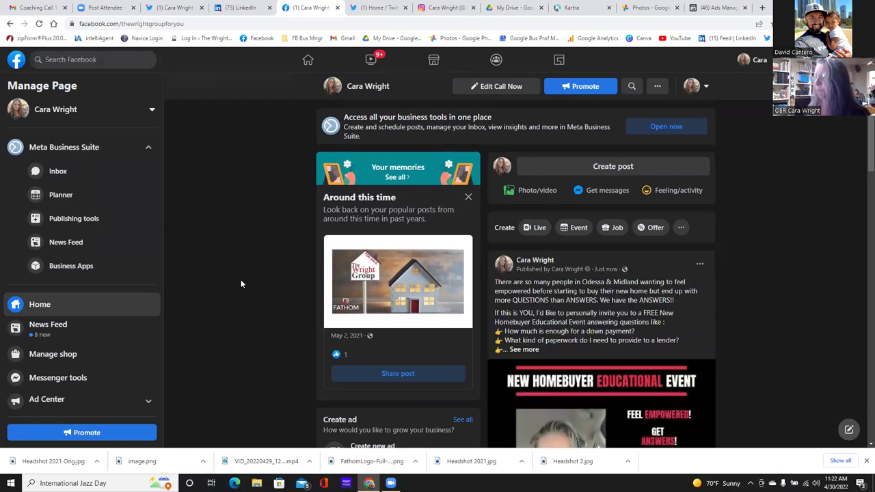
{"action": "scroll", "coordinate": [260, 284], "scroll_direction": "down", "scroll_amount": 3}
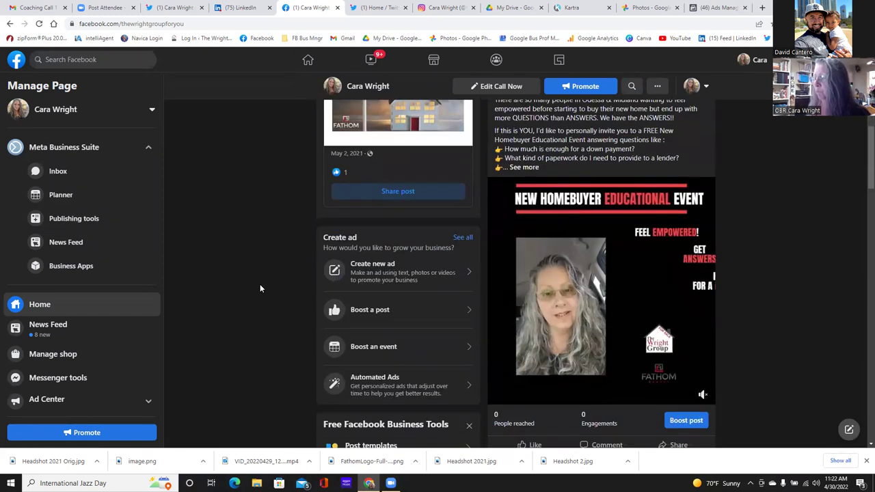
{"action": "scroll", "coordinate": [260, 284], "scroll_direction": "up", "scroll_amount": 2}
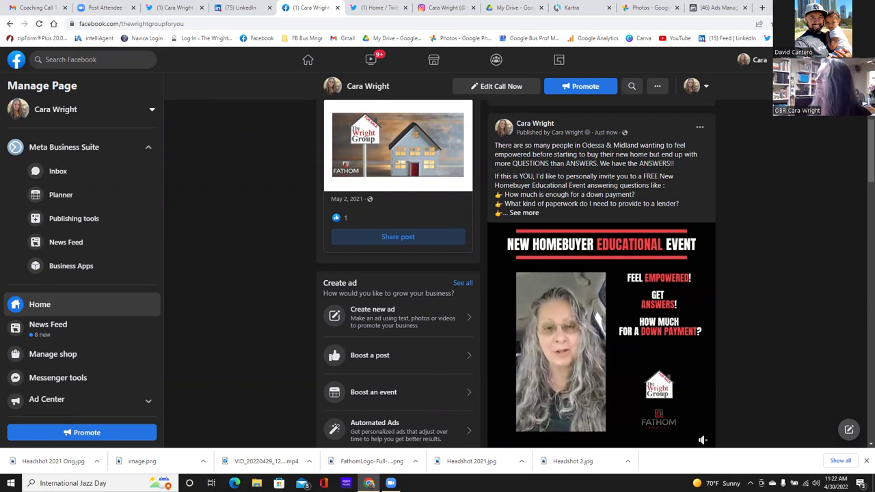
- In Ads Manager Audiences, start a Custom Audience with Video as the Meta source
{"action": "left_click", "coordinate": [714, 9]}
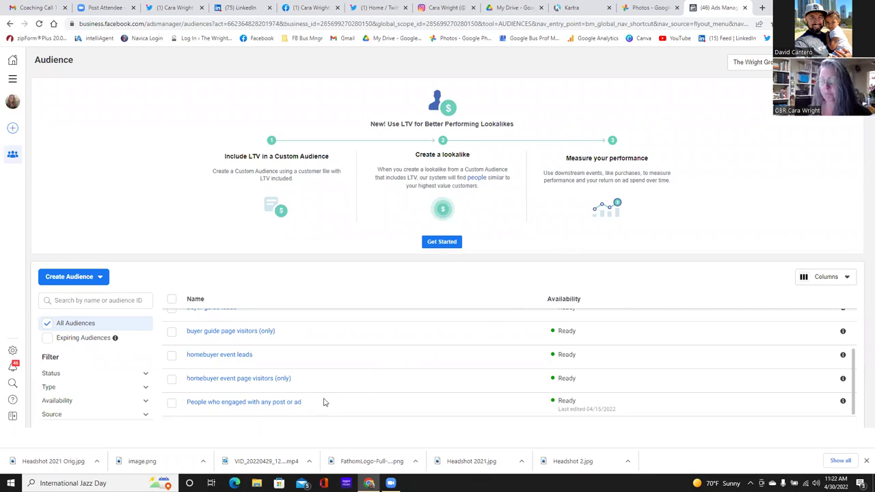
{"action": "mouse_move", "coordinate": [322, 401]}
{"action": "scroll", "coordinate": [365, 389], "scroll_direction": "up", "scroll_amount": 2}
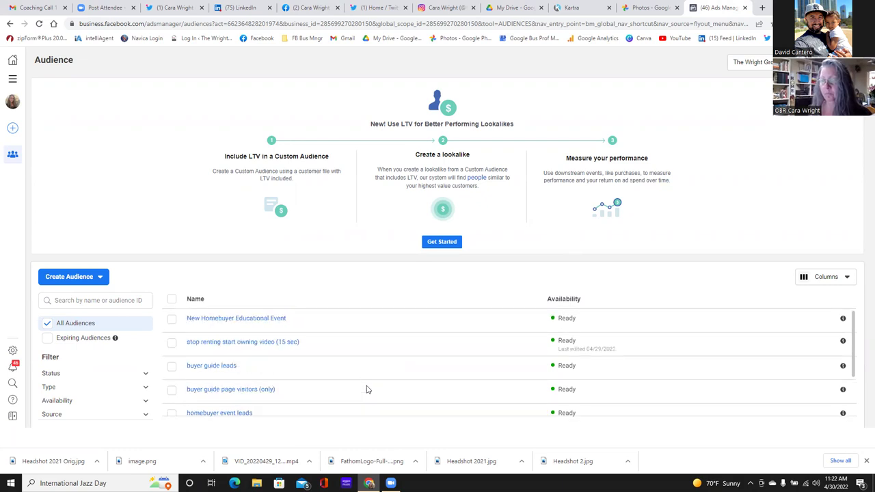
{"action": "scroll", "coordinate": [366, 390], "scroll_direction": "down", "scroll_amount": 2}
{"action": "left_click", "coordinate": [84, 277]}
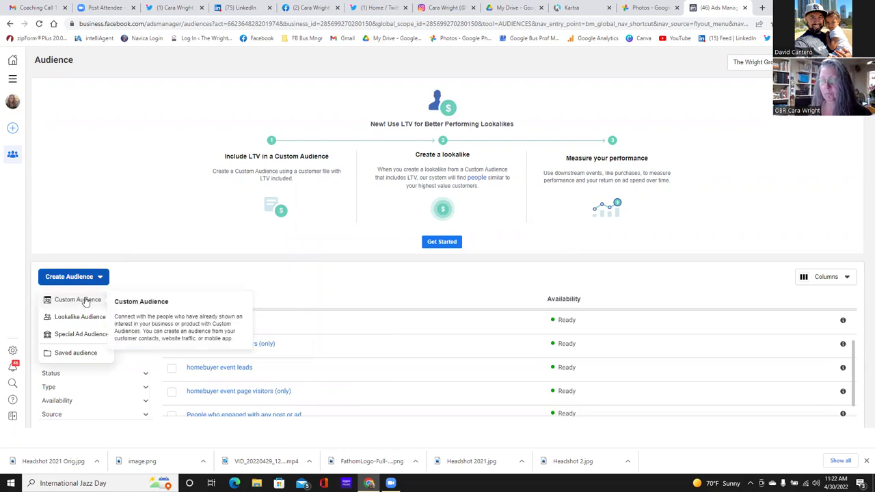
{"action": "left_click", "coordinate": [86, 300]}
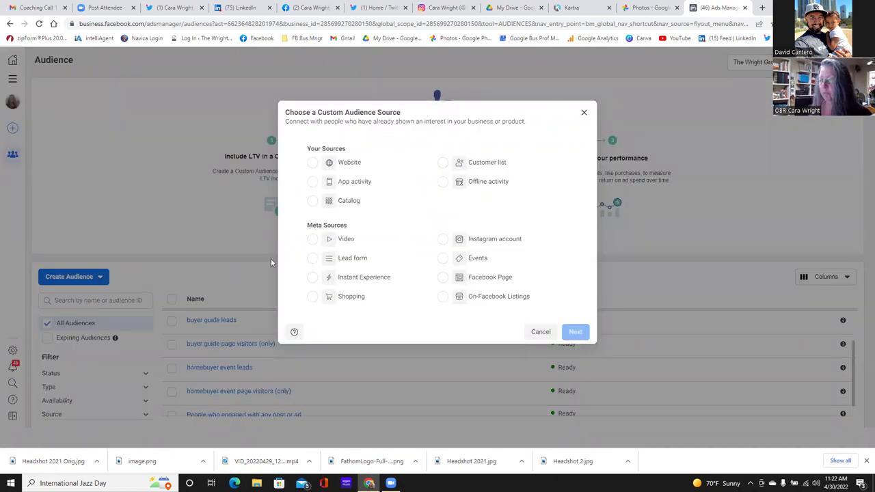
{"action": "left_click", "coordinate": [313, 239]}
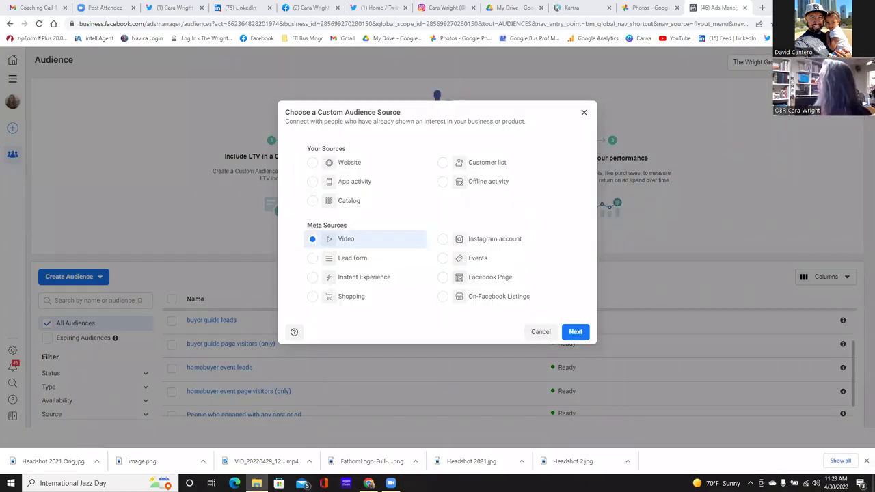
{"action": "key", "text": "alt+Tab"}
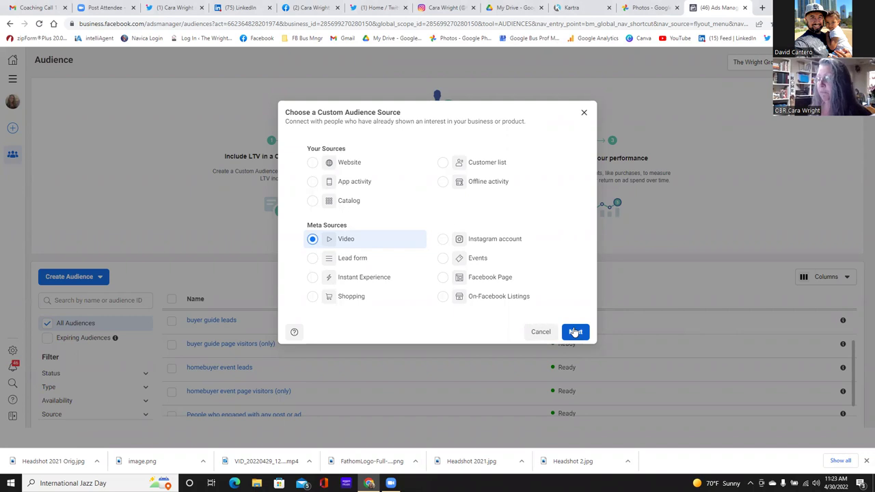
{"action": "left_click", "coordinate": [575, 331]}
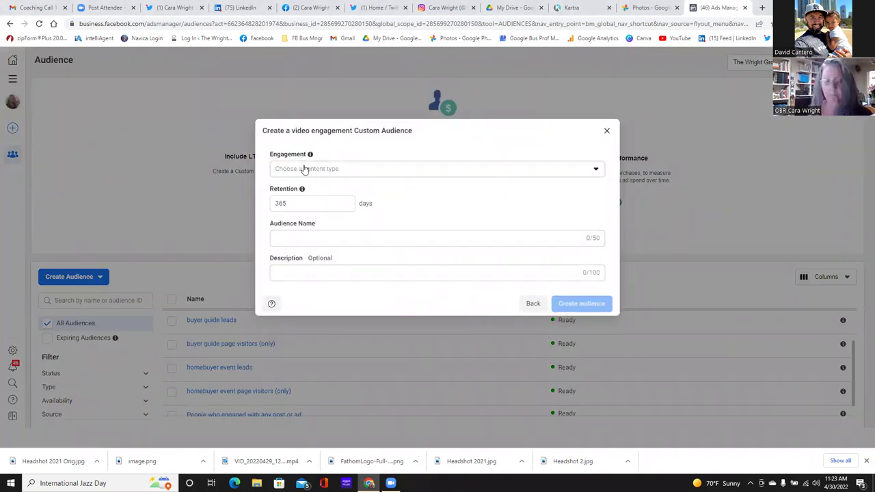
- Target ThruPlay (15-second) viewers of the 'Click LEARN MORE for details!!' video
{"action": "left_click", "coordinate": [596, 170]}
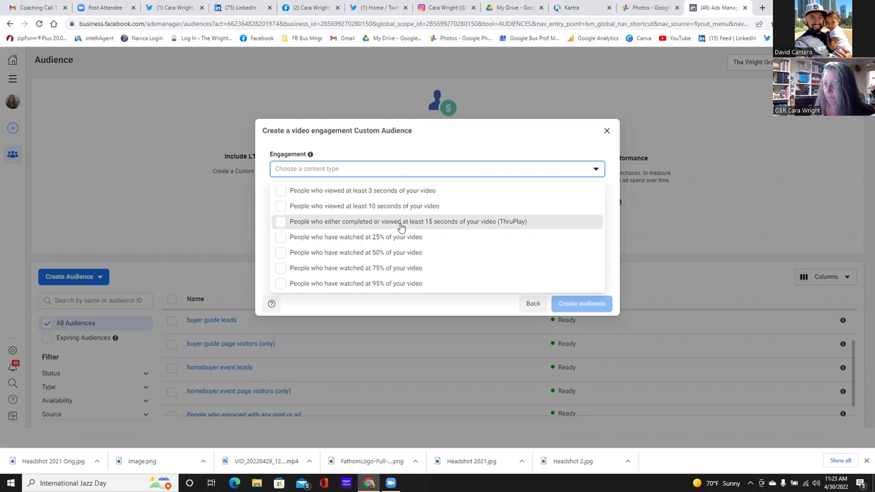
{"action": "left_click", "coordinate": [402, 223]}
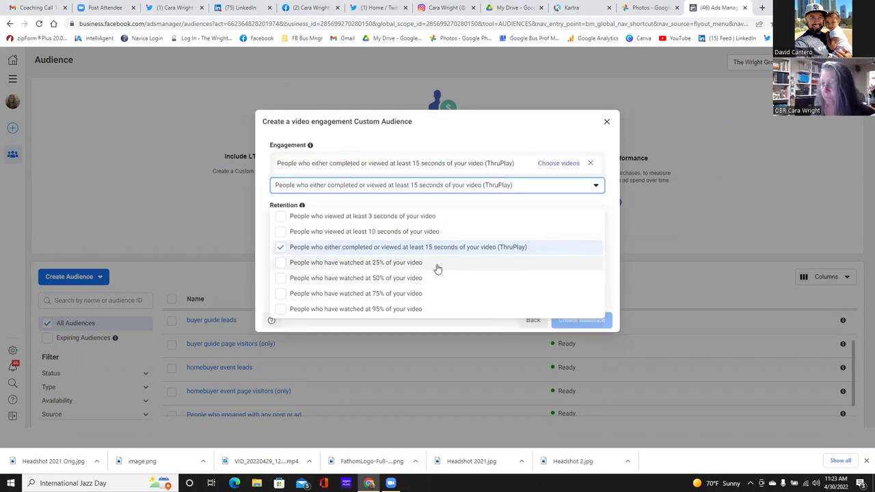
{"action": "left_click", "coordinate": [551, 171]}
{"action": "left_click", "coordinate": [551, 164]}
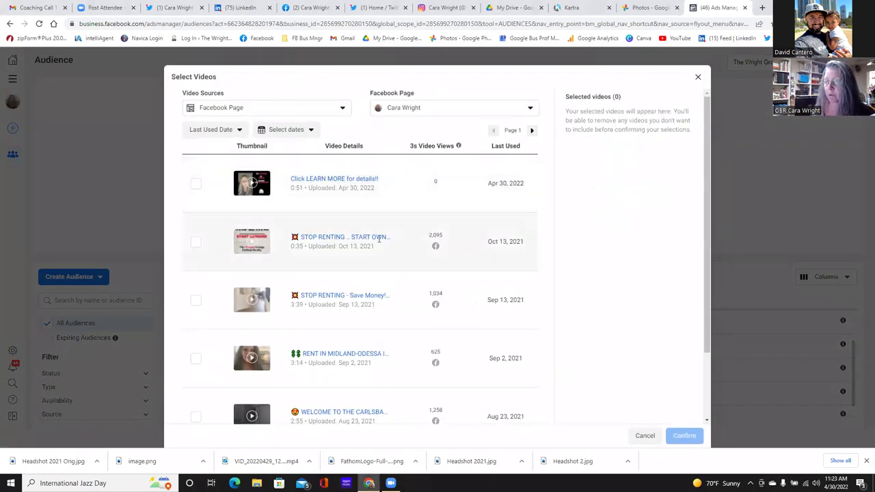
{"action": "left_click", "coordinate": [196, 186]}
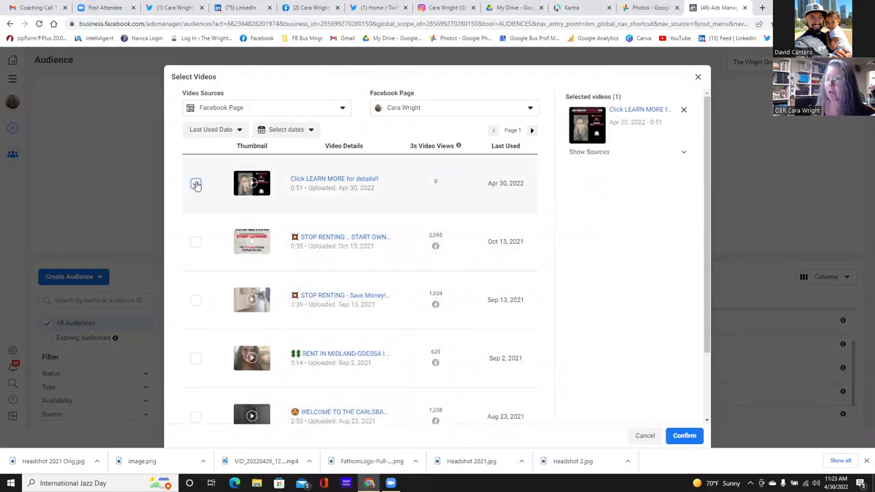
{"action": "left_click", "coordinate": [683, 436]}
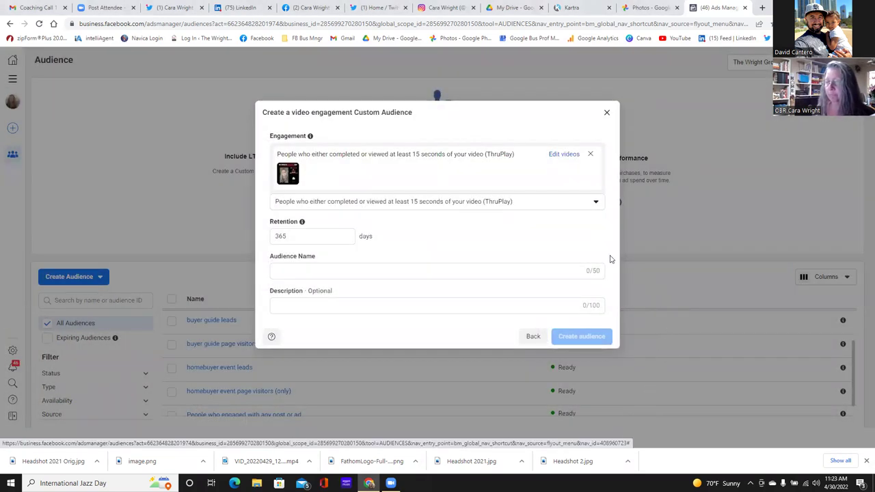
- Change the audience retention from 365 to 60 days
{"action": "left_click", "coordinate": [273, 237]}
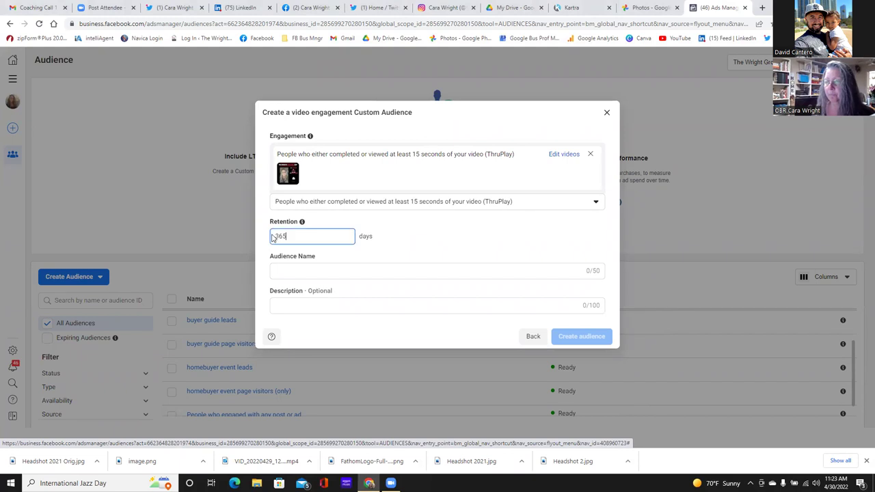
{"action": "double_click", "coordinate": [273, 237]}
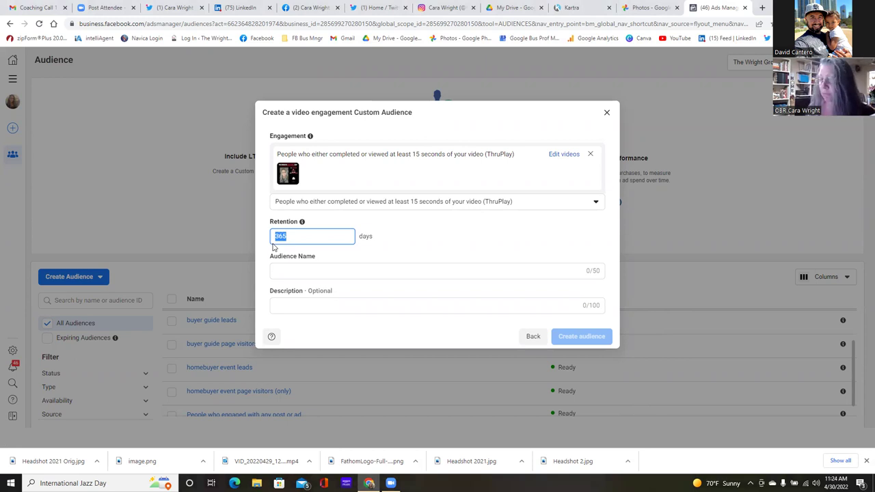
{"action": "type", "text": "60"}
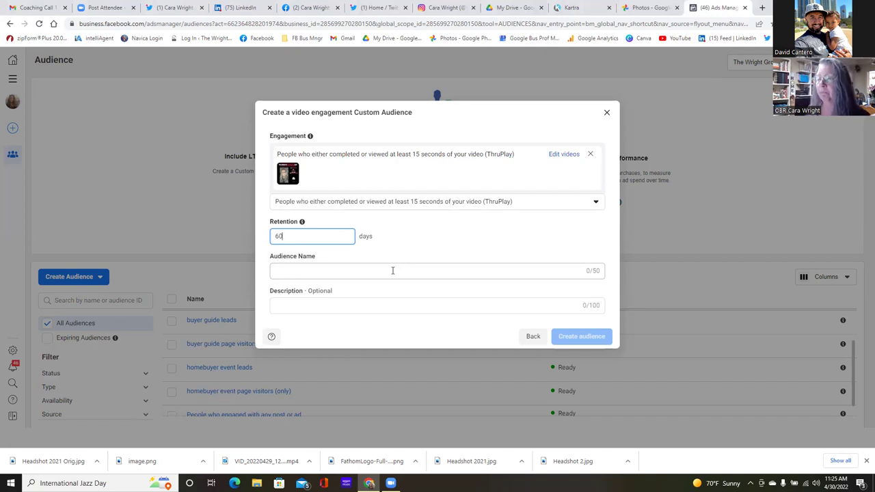
- Name the audience 'New Homebuyer Educ Event Video (15 sec)' and create it
{"action": "left_click", "coordinate": [328, 269]}
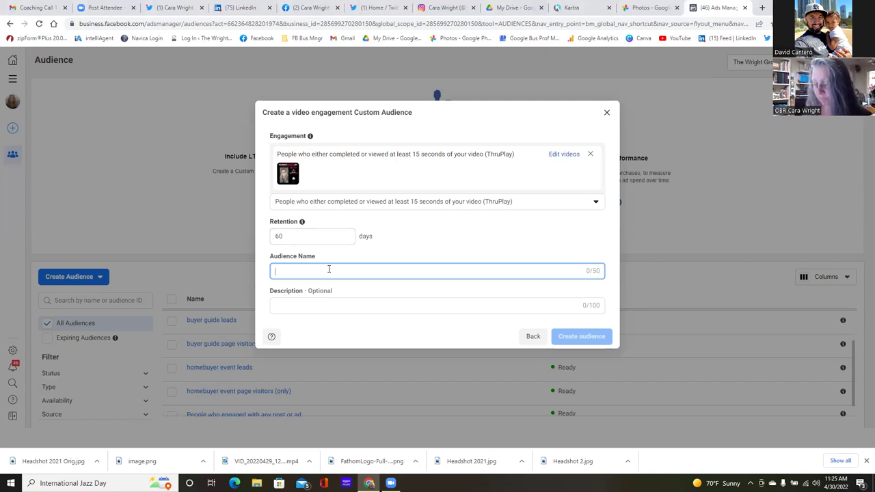
{"action": "type", "text": "New Homebuyer "}
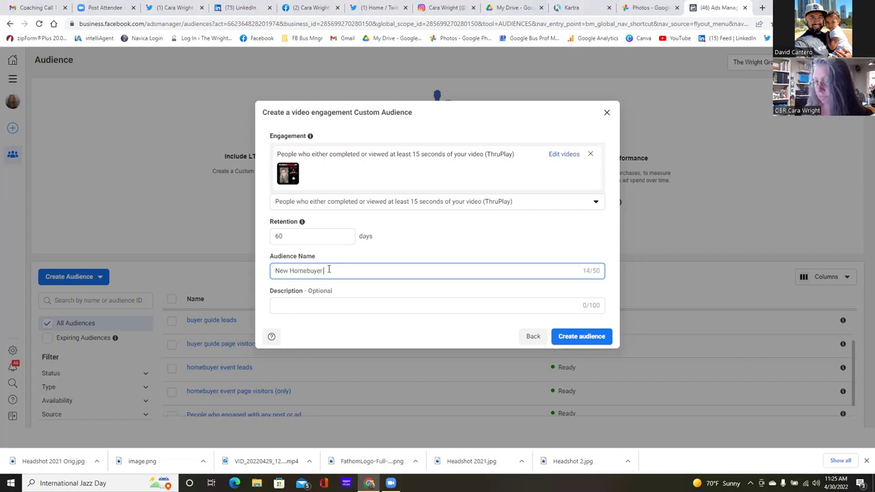
{"action": "type", "text": "Educ "}
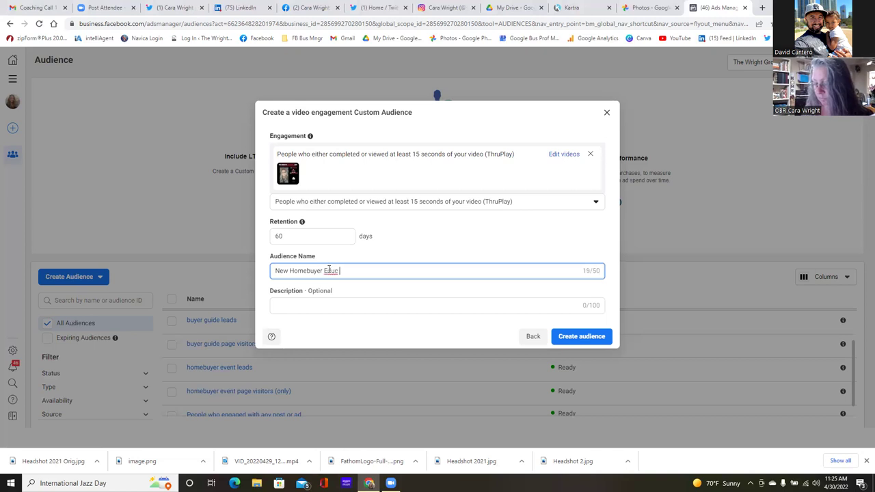
{"action": "type", "text": "Event V"}
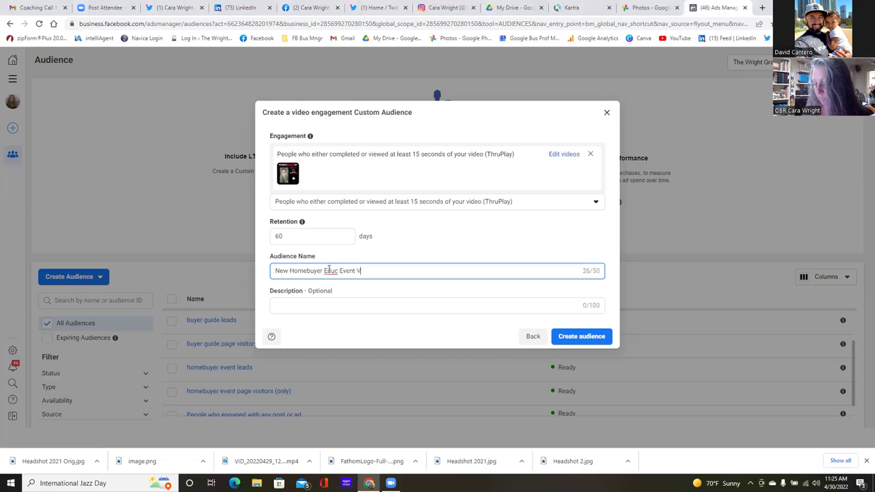
{"action": "type", "text": "ideo Ad"}
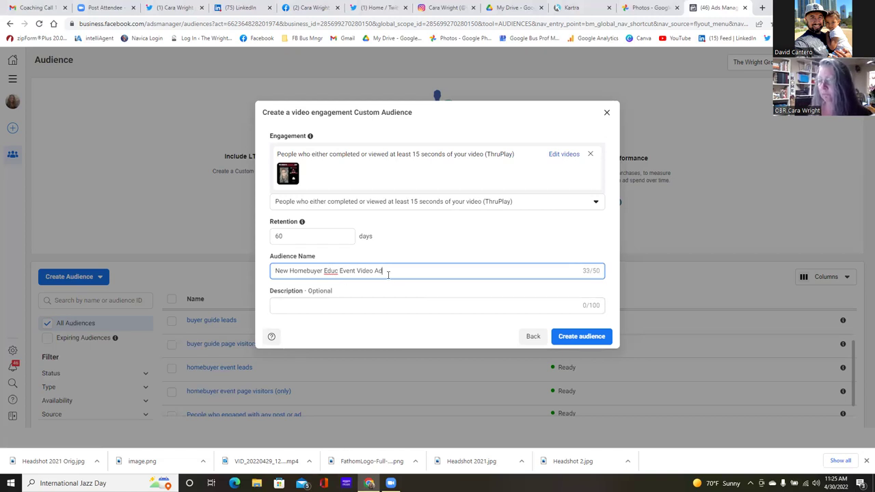
{"action": "key", "text": "BackSpace"}
{"action": "key", "text": "BackSpace"}
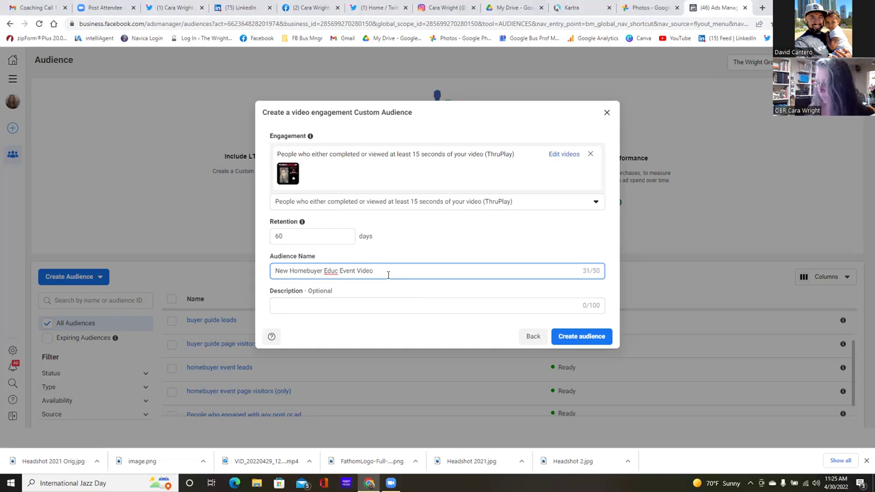
{"action": "type", "text": "15 sec"}
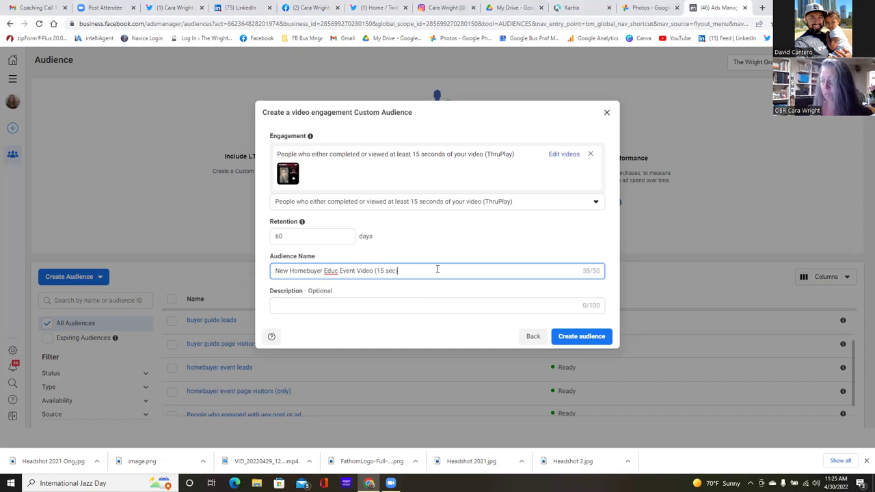
{"action": "left_click", "coordinate": [572, 342]}
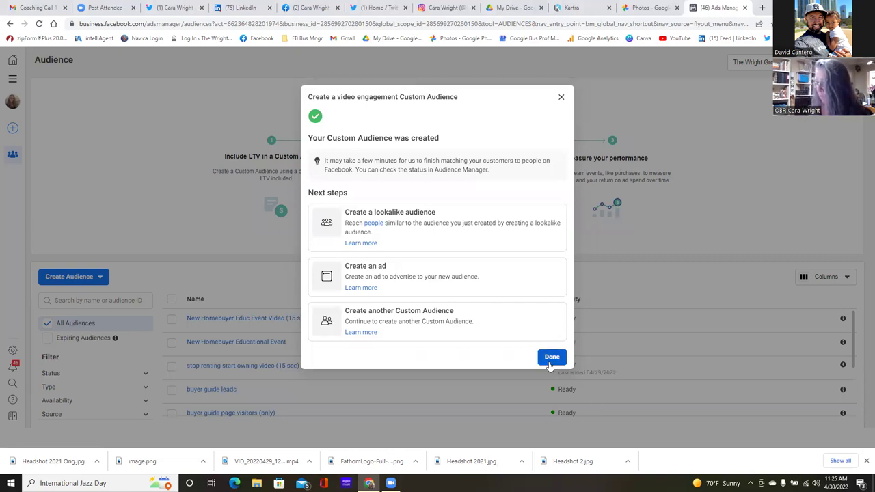
- Dismiss the audience confirmation, go to the Ads Manager campaigns list, and start a new campaign
{"action": "left_click", "coordinate": [551, 358]}
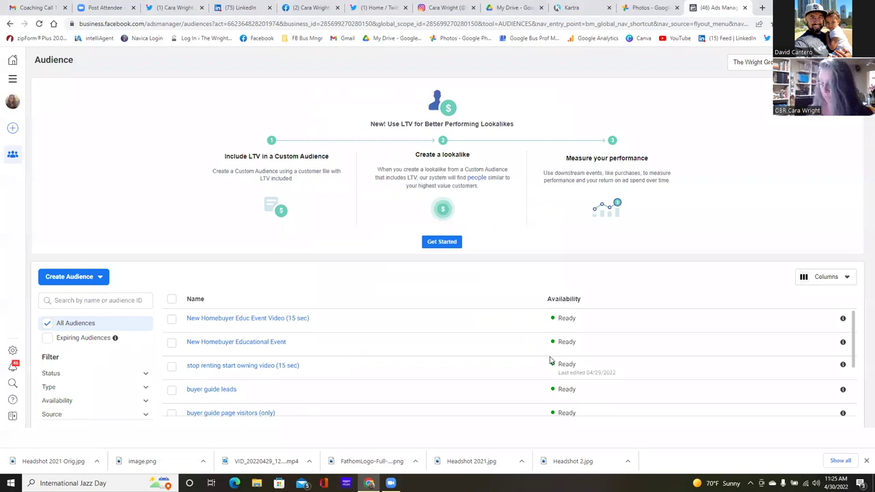
{"action": "left_click", "coordinate": [11, 80]}
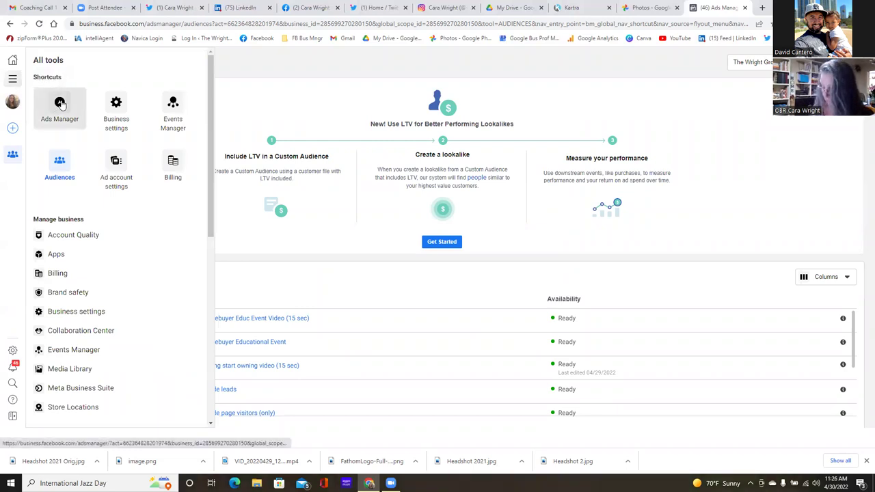
{"action": "left_click", "coordinate": [60, 103]}
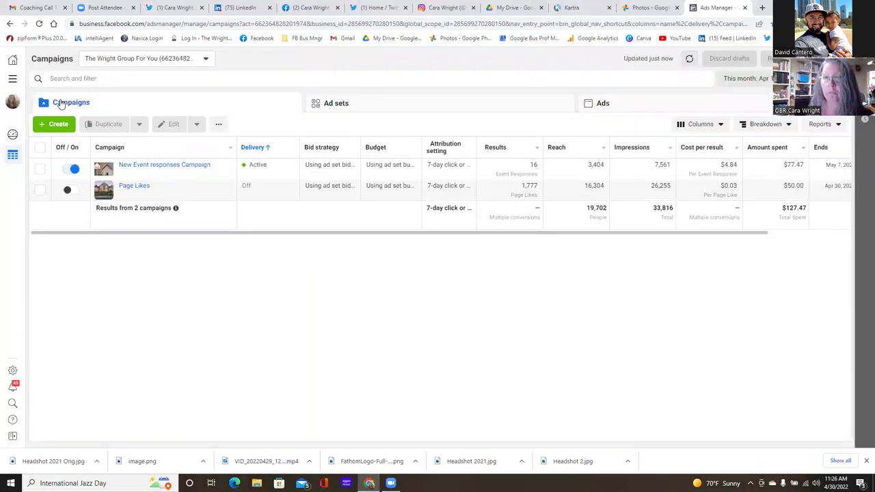
{"action": "left_click", "coordinate": [57, 123]}
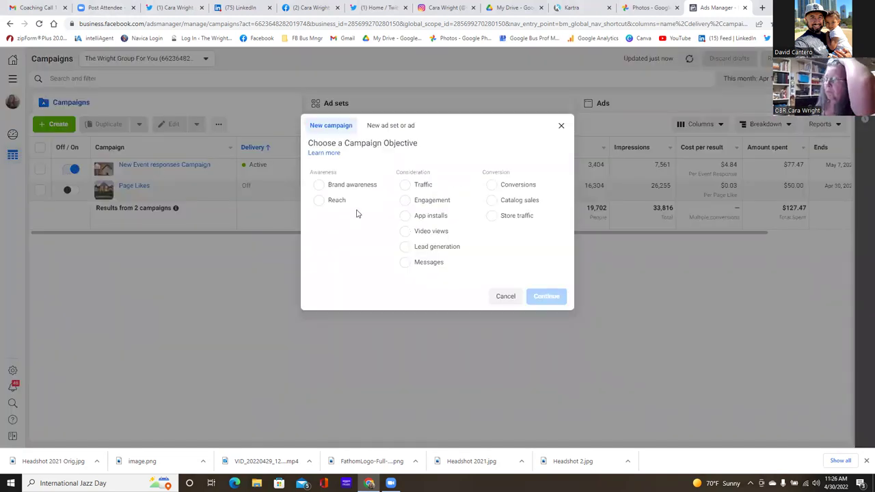
- Choose the Conversions objective and continue to create the campaign
{"action": "left_click", "coordinate": [492, 185]}
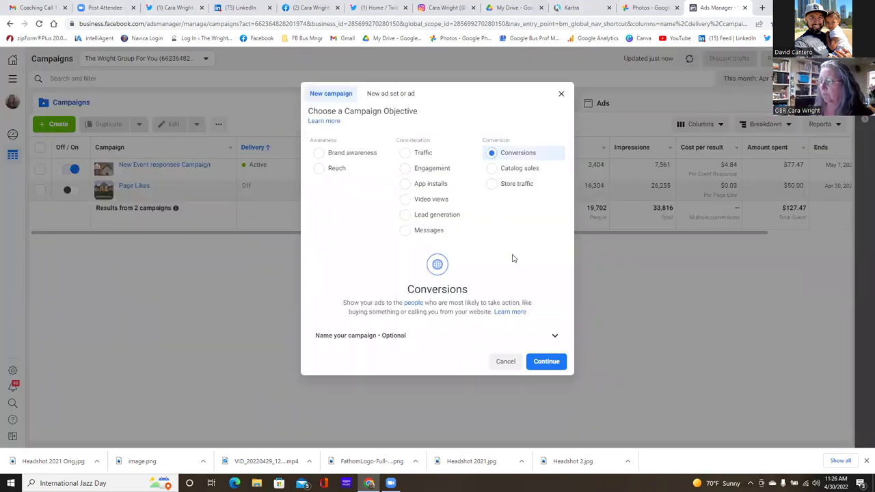
{"action": "left_click", "coordinate": [541, 362]}
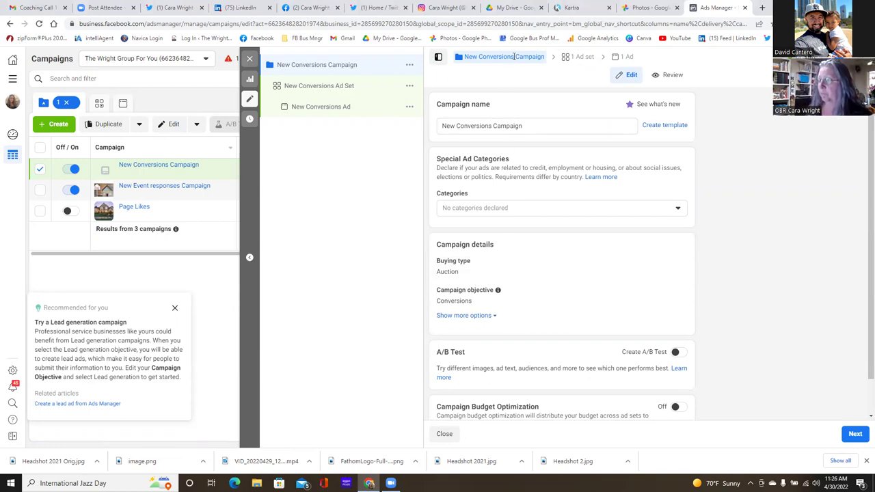
- Replace the default campaign name with 'New Homebuyer Educ Event Video (conversions)'
{"action": "left_click", "coordinate": [535, 126]}
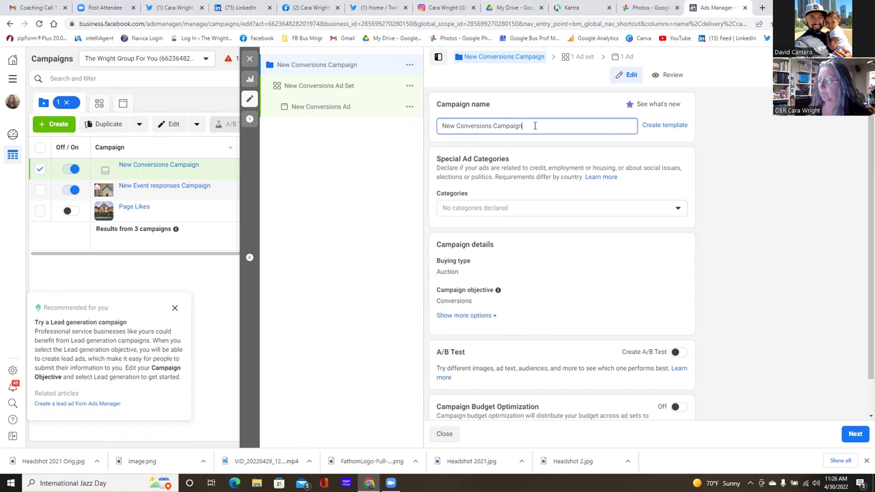
{"action": "key", "text": "BackSpace"}
{"action": "key", "text": "BackSpace"}
{"action": "key", "text": "BackSpace"}
{"action": "key", "text": "BackSpace"}
{"action": "key", "text": "BackSpace"}
{"action": "key", "text": "BackSpace"}
{"action": "key", "text": "BackSpace"}
{"action": "key", "text": "BackSpace"}
{"action": "key", "text": "BackSpace"}
{"action": "key", "text": "BackSpace"}
{"action": "key", "text": "BackSpace"}
{"action": "key", "text": "BackSpace"}
{"action": "key", "text": "BackSpace"}
{"action": "key", "text": "BackSpace"}
{"action": "key", "text": "BackSpace"}
{"action": "key", "text": "BackSpace"}
{"action": "key", "text": "BackSpace"}
{"action": "key", "text": "BackSpace"}
{"action": "key", "text": "BackSpace"}
{"action": "key", "text": "BackSpace"}
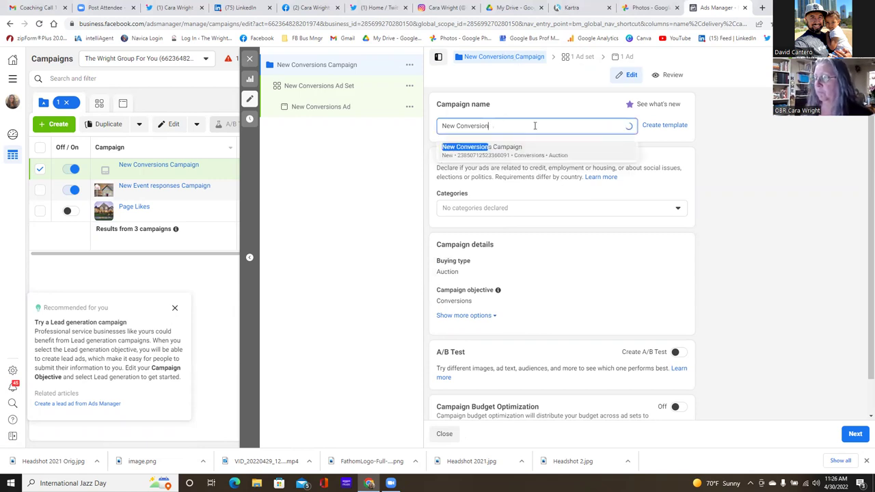
{"action": "type", "text": "ew"}
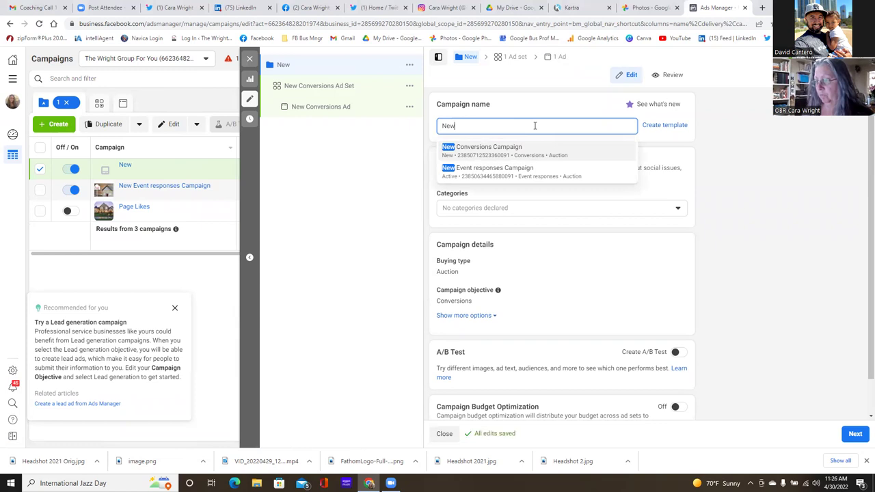
{"action": "key", "text": "BackSpace"}
{"action": "key", "text": "BackSpace"}
{"action": "key", "text": "BackSpace"}
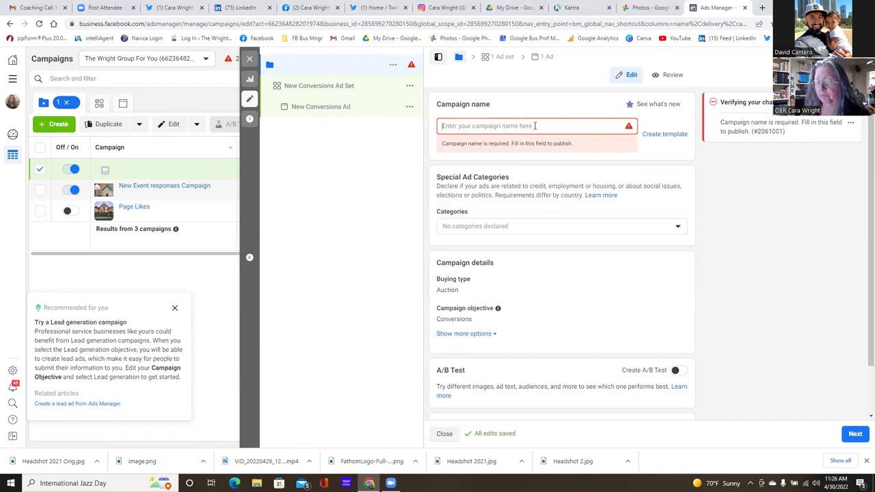
{"action": "type", "text": "New Hom"}
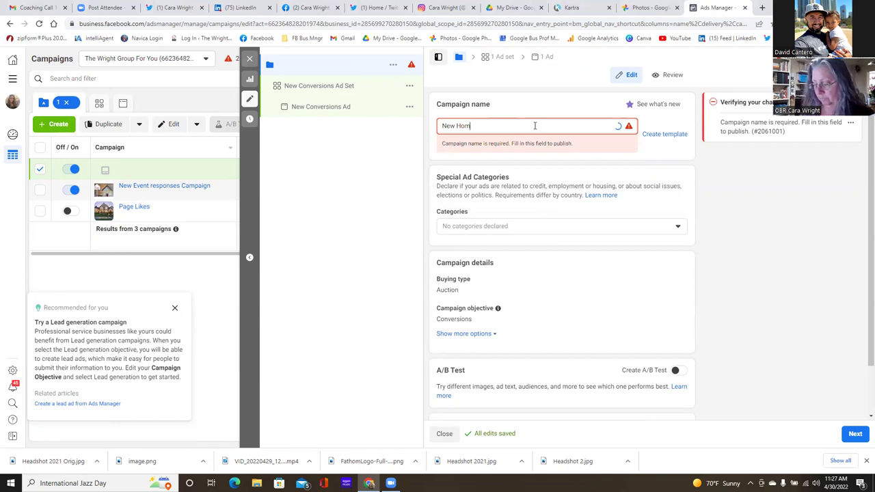
{"action": "type", "text": "ebuyer Educ Event"}
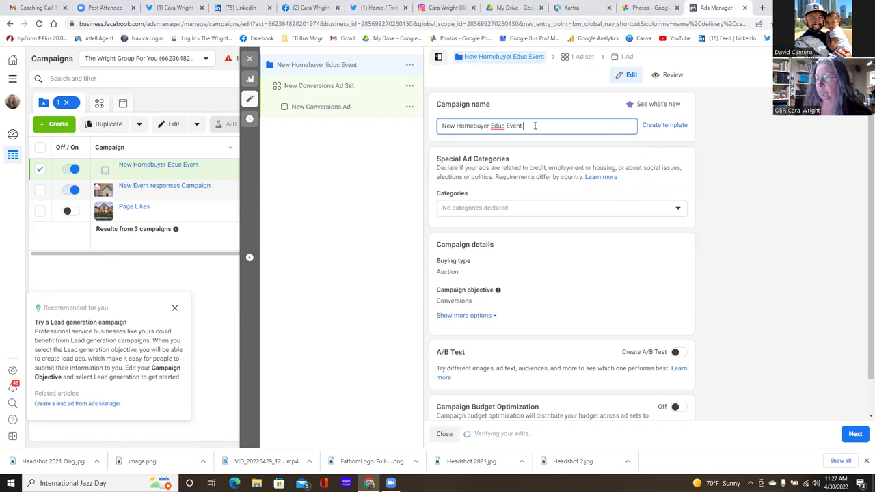
{"action": "type", "text": " V"}
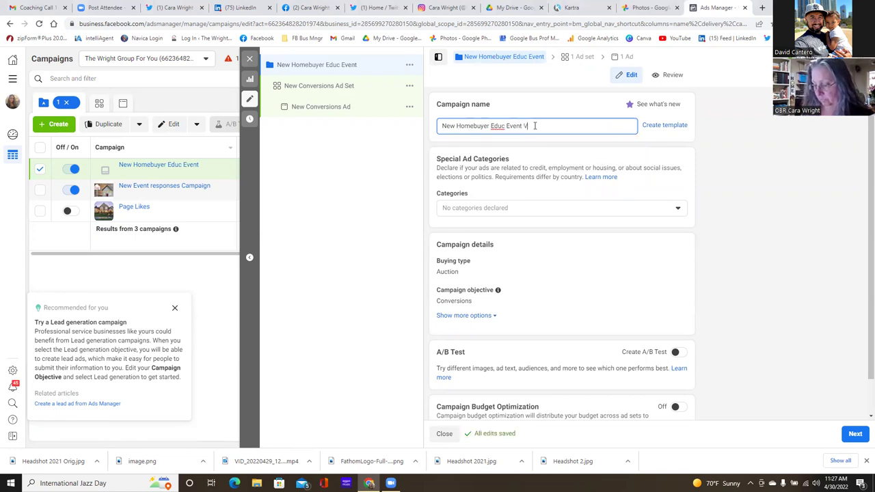
{"action": "type", "text": "ideo"}
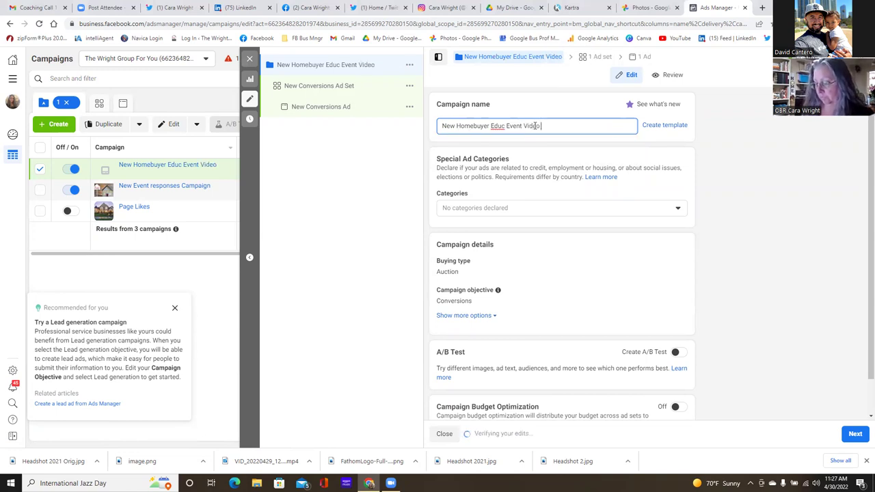
{"action": "type", "text": " (conver"}
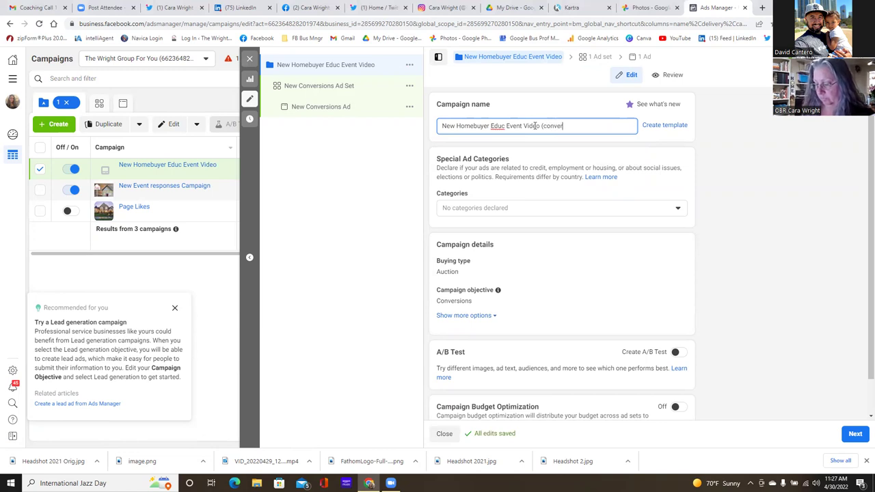
{"action": "type", "text": "sions)"}
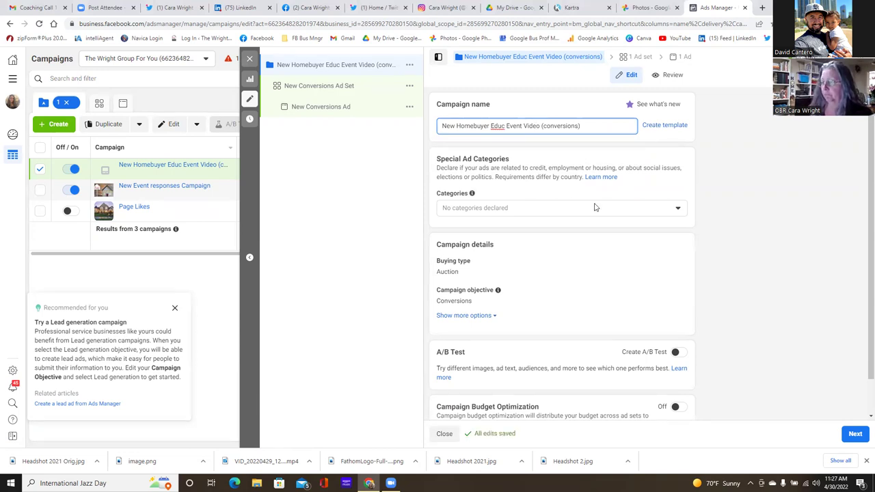
- Declare Housing and Credit special ad categories, accept the ad set changes, and proceed to the ad set
{"action": "left_click", "coordinate": [680, 212]}
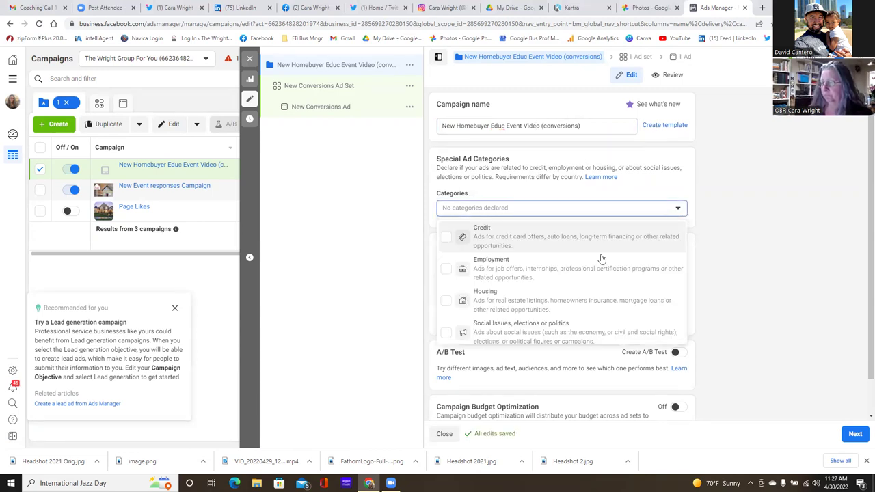
{"action": "left_click", "coordinate": [446, 302]}
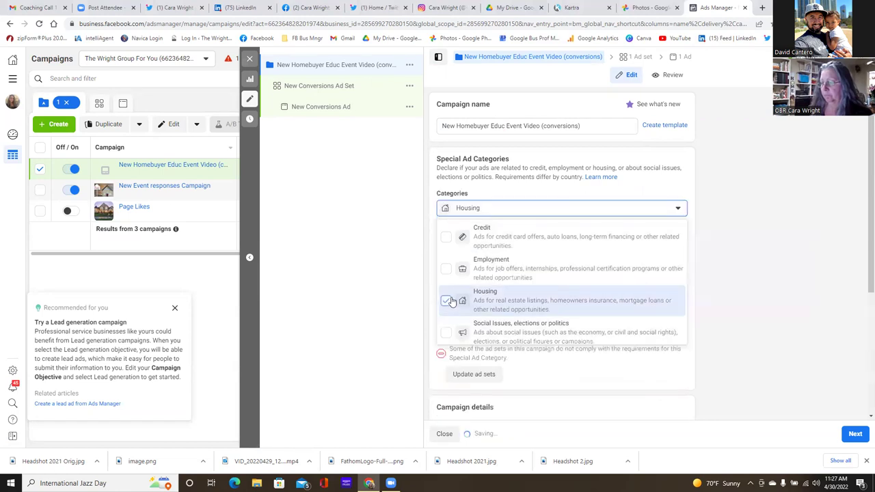
{"action": "left_click", "coordinate": [446, 238]}
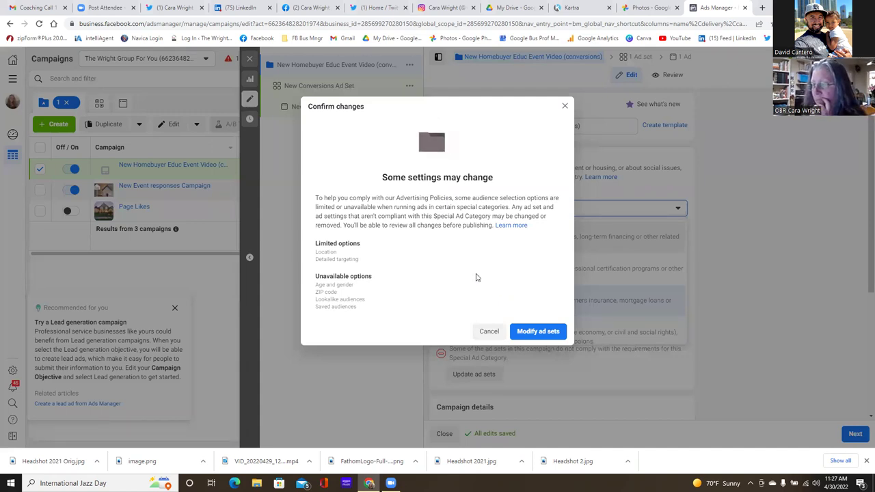
{"action": "left_click", "coordinate": [535, 339]}
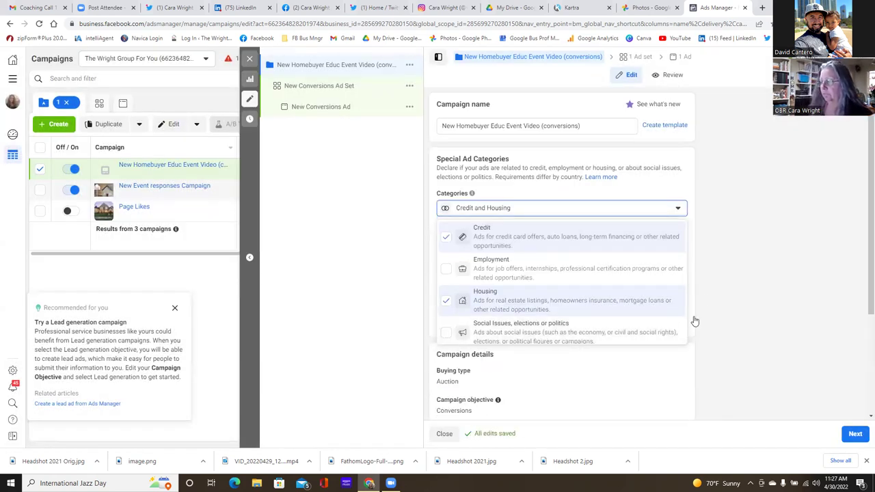
{"action": "left_click", "coordinate": [706, 299]}
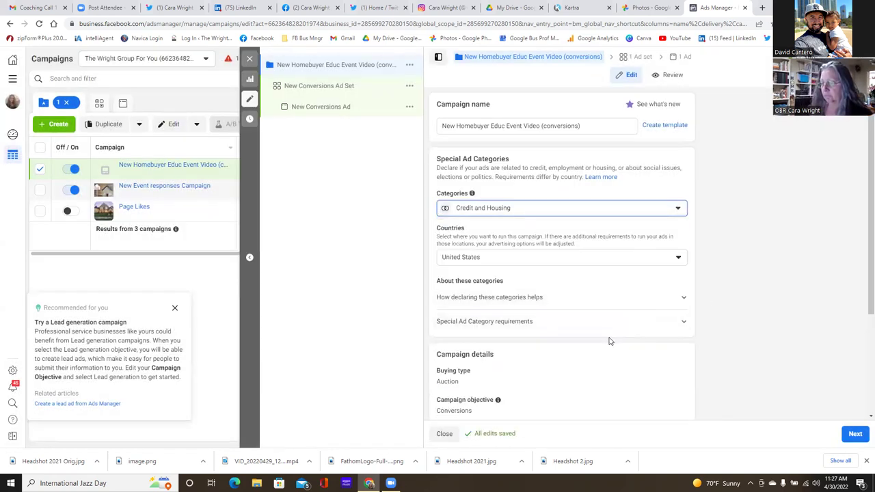
{"action": "scroll", "coordinate": [609, 338], "scroll_direction": "down", "scroll_amount": 2}
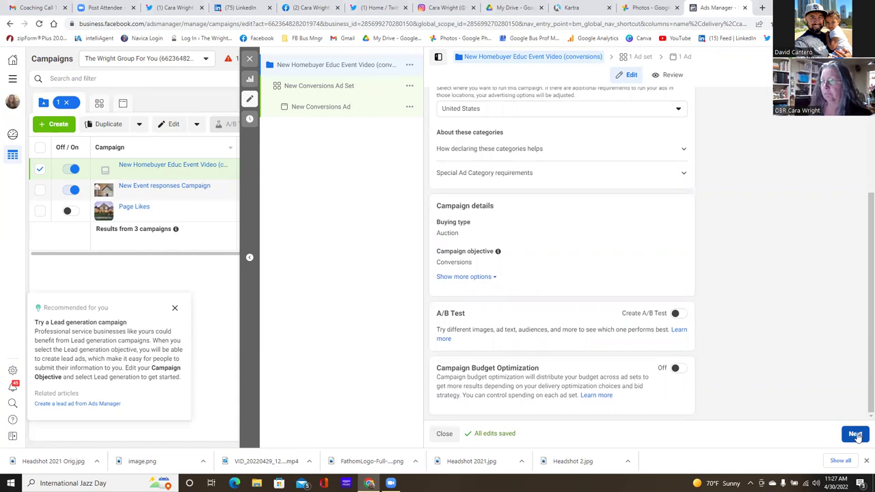
{"action": "scroll", "coordinate": [531, 289], "scroll_direction": "up", "scroll_amount": 1}
{"action": "scroll", "coordinate": [531, 289], "scroll_direction": "up", "scroll_amount": 2}
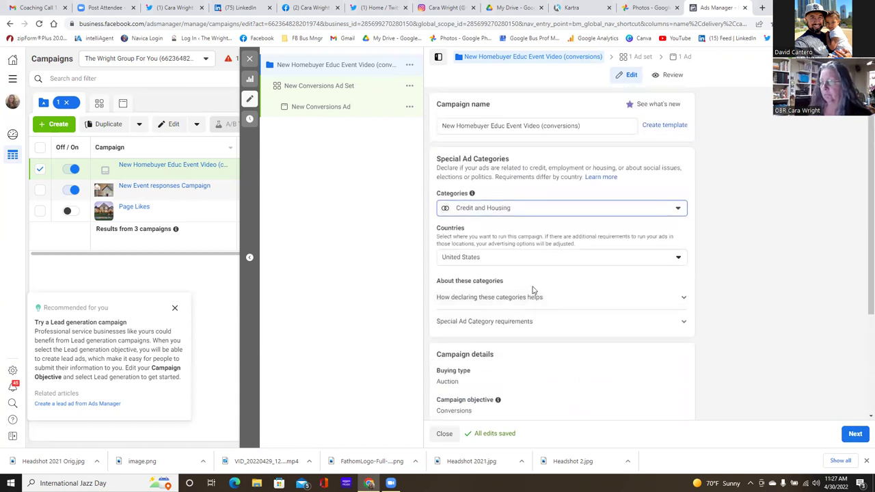
{"action": "scroll", "coordinate": [534, 291], "scroll_direction": "down", "scroll_amount": 3}
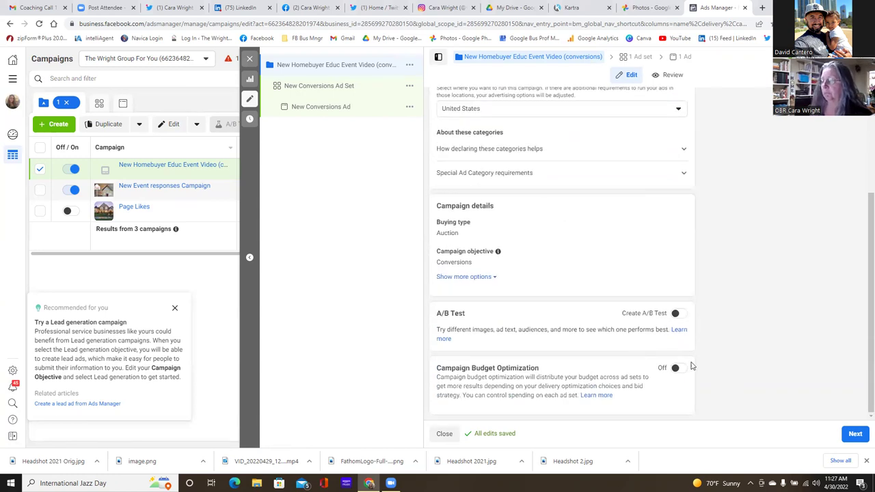
{"action": "left_click", "coordinate": [855, 434]}
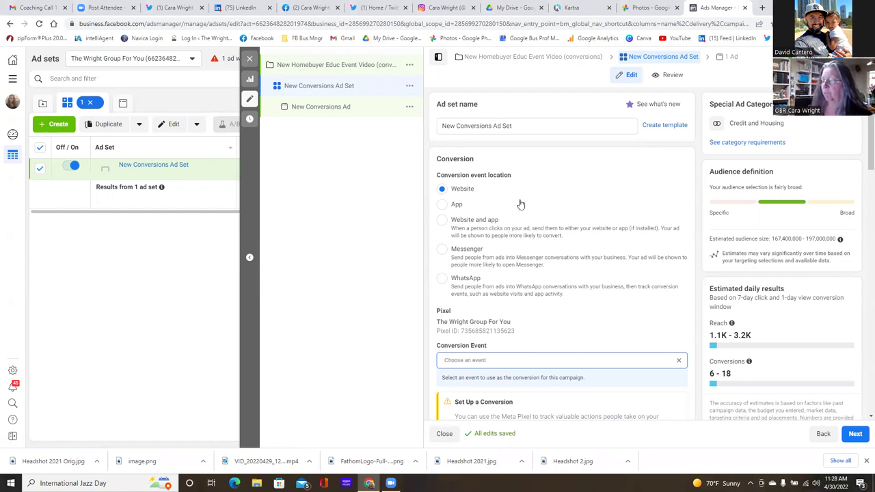
- Retype the ad set name as 'Odessa/Midland' with no trailing space
{"action": "left_click", "coordinate": [513, 126]}
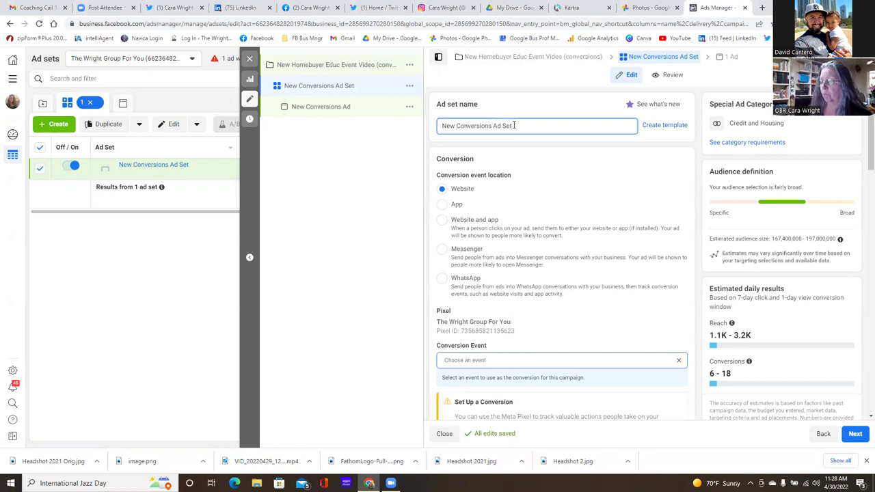
{"action": "left_click_drag", "start_coordinate": [514, 125], "coordinate": [442, 127]}
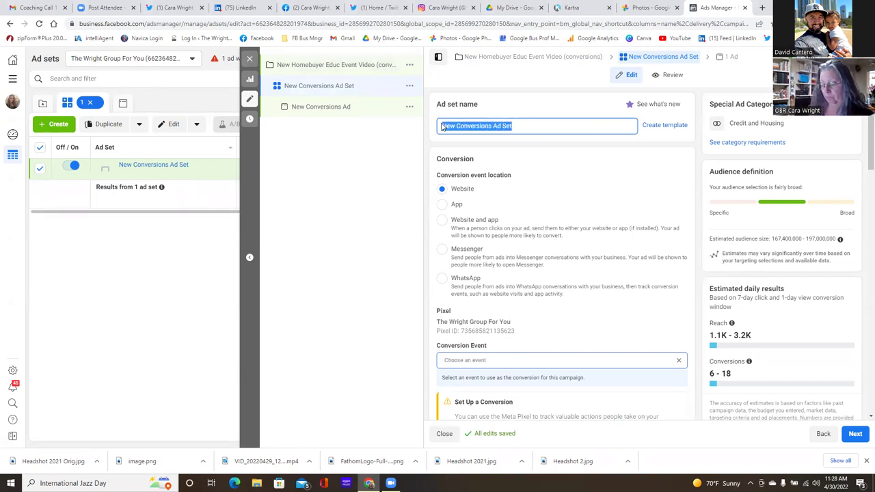
{"action": "type", "text": "Odfe"}
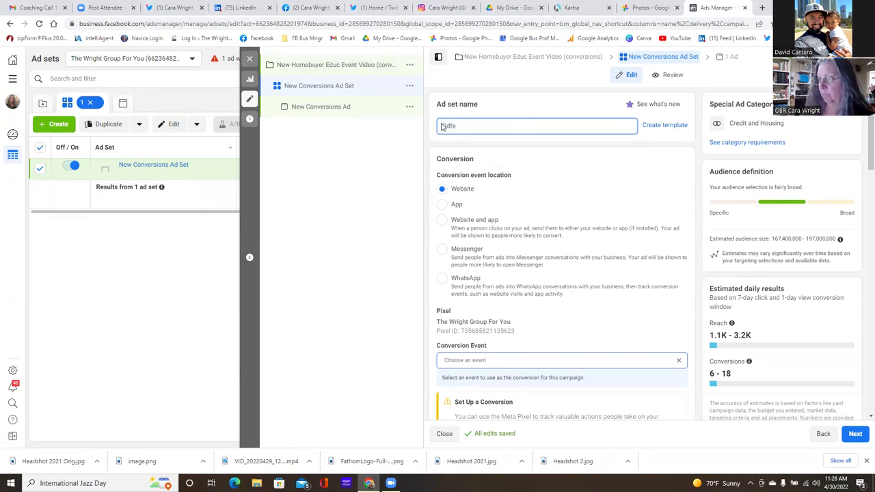
{"action": "key", "text": "BackSpace"}
{"action": "key", "text": "BackSpace"}
{"action": "type", "text": "essa"}
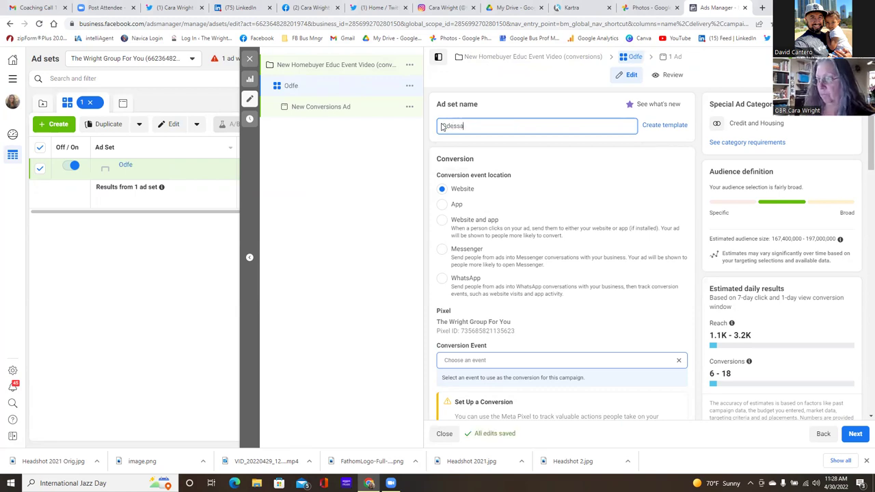
{"action": "type", "text": "/Mi"}
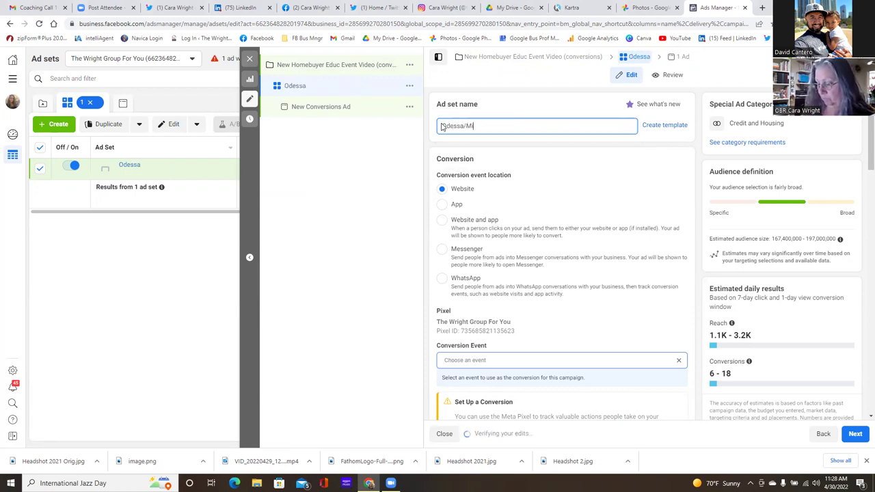
{"action": "type", "text": "dland"}
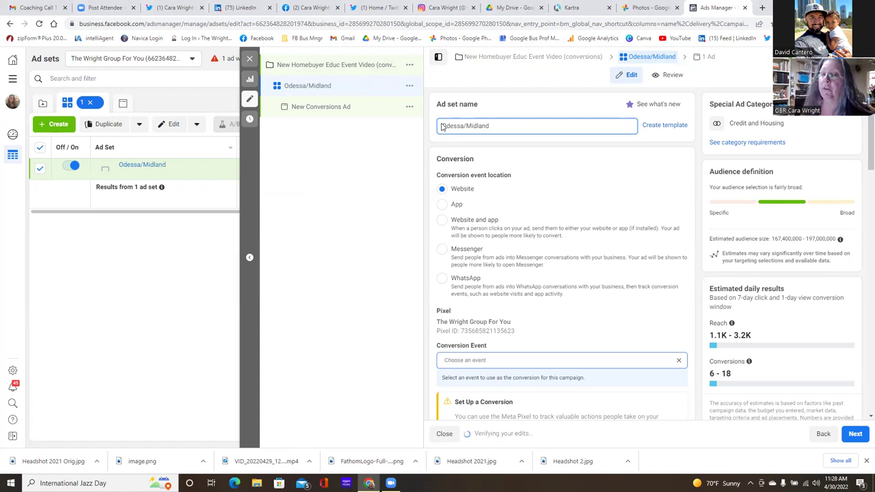
{"action": "key", "text": "BackSpace"}
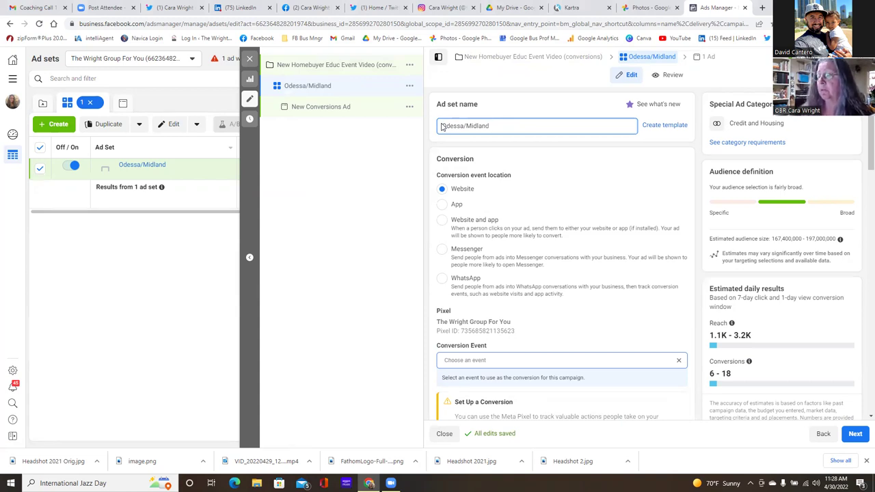
- Pick the 'homebuyer event leads' custom conversion from the Conversion Event list
{"action": "scroll", "coordinate": [538, 246], "scroll_direction": "down", "scroll_amount": 5}
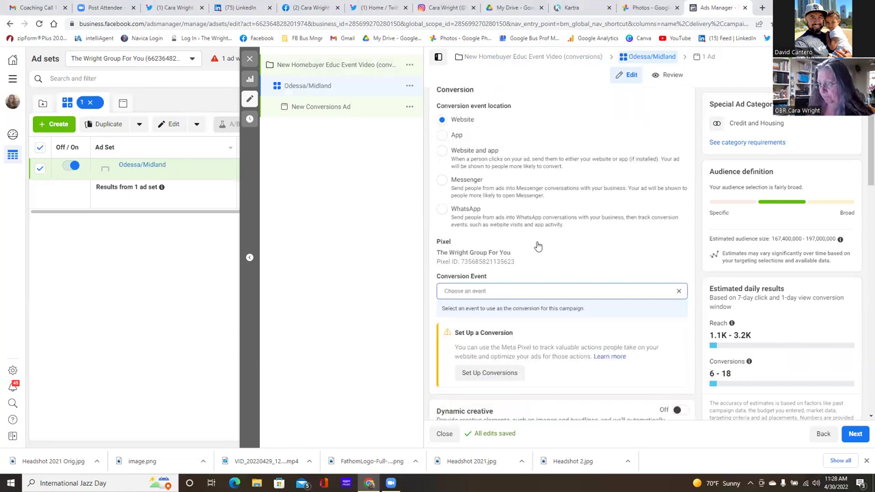
{"action": "scroll", "coordinate": [538, 246], "scroll_direction": "up", "scroll_amount": 3}
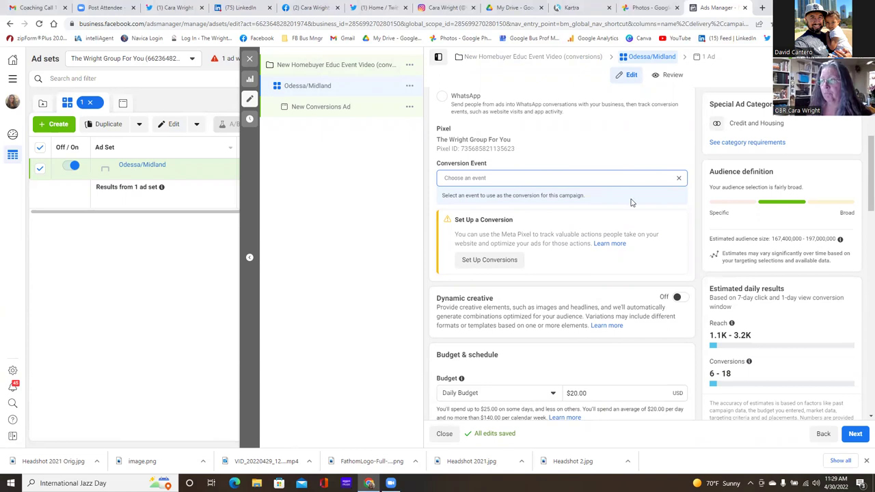
{"action": "left_click", "coordinate": [574, 179]}
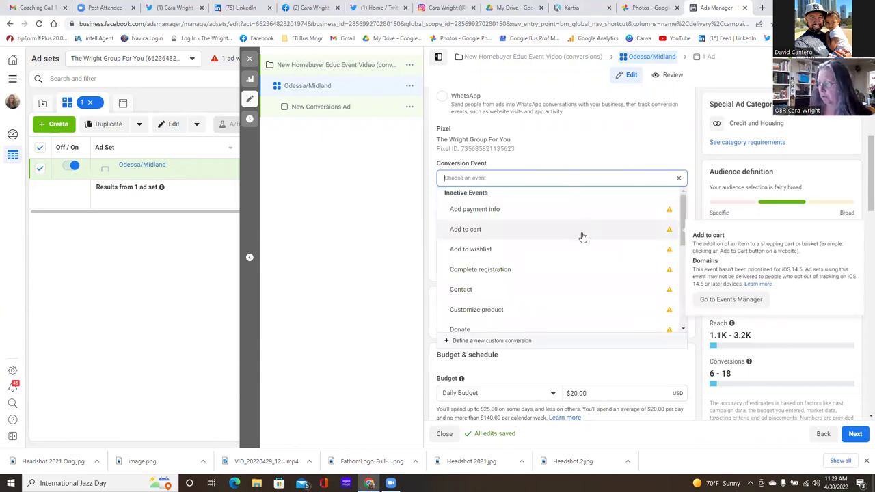
{"action": "scroll", "coordinate": [583, 237], "scroll_direction": "down", "scroll_amount": 3}
{"action": "scroll", "coordinate": [585, 238], "scroll_direction": "down", "scroll_amount": 3}
{"action": "scroll", "coordinate": [585, 238], "scroll_direction": "up", "scroll_amount": 2}
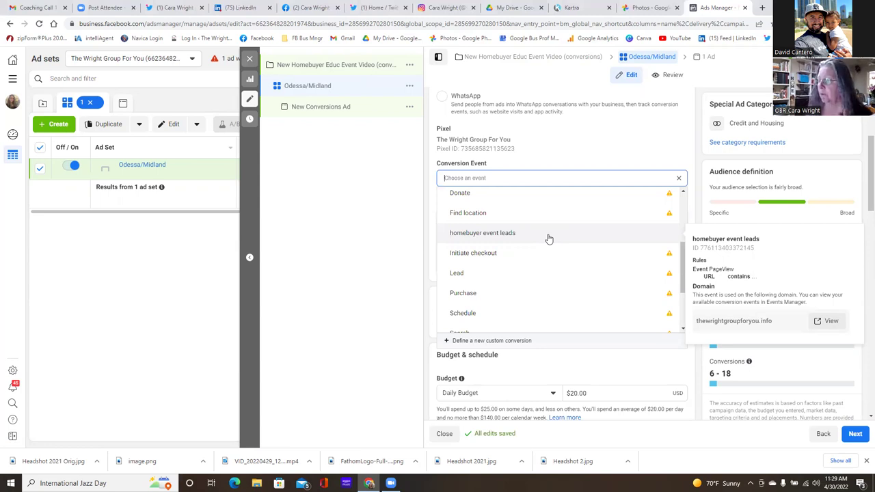
{"action": "scroll", "coordinate": [548, 238], "scroll_direction": "down", "scroll_amount": 5}
{"action": "scroll", "coordinate": [535, 225], "scroll_direction": "up", "scroll_amount": 5}
{"action": "scroll", "coordinate": [531, 218], "scroll_direction": "down", "scroll_amount": 1}
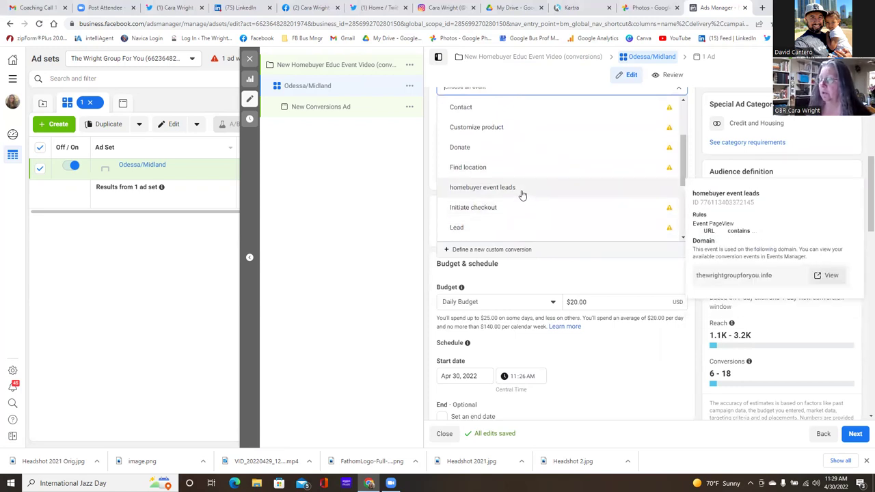
{"action": "left_click", "coordinate": [522, 191]}
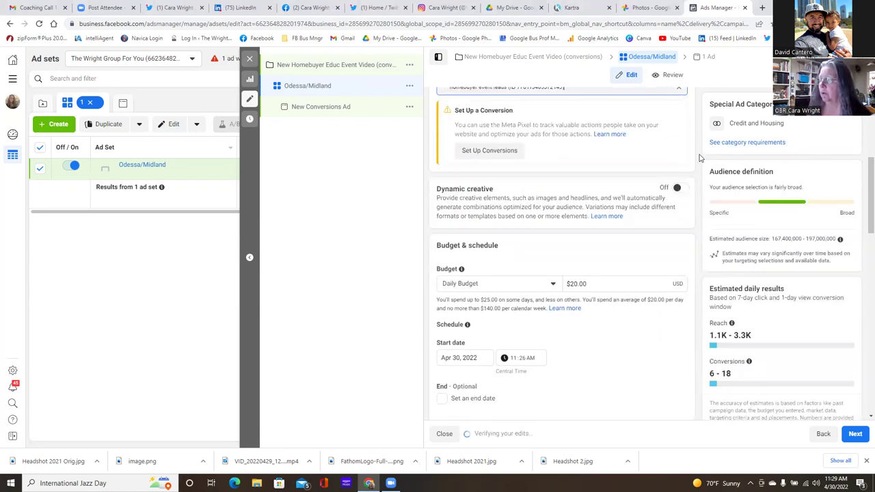
{"action": "scroll", "coordinate": [700, 159], "scroll_direction": "up", "scroll_amount": 3}
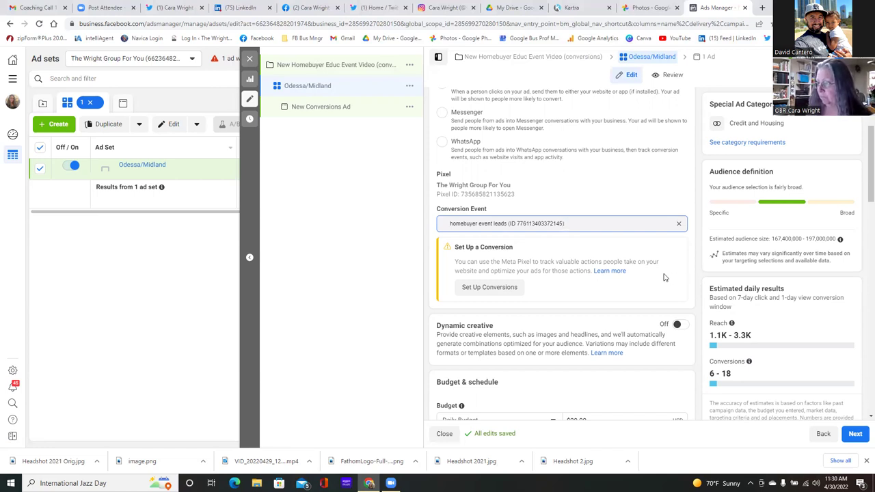
- Change the Daily Budget amount from 20 to 10 so it reads $10.00
{"action": "scroll", "coordinate": [694, 271], "scroll_direction": "down", "scroll_amount": 2}
{"action": "scroll", "coordinate": [694, 270], "scroll_direction": "down", "scroll_amount": 1}
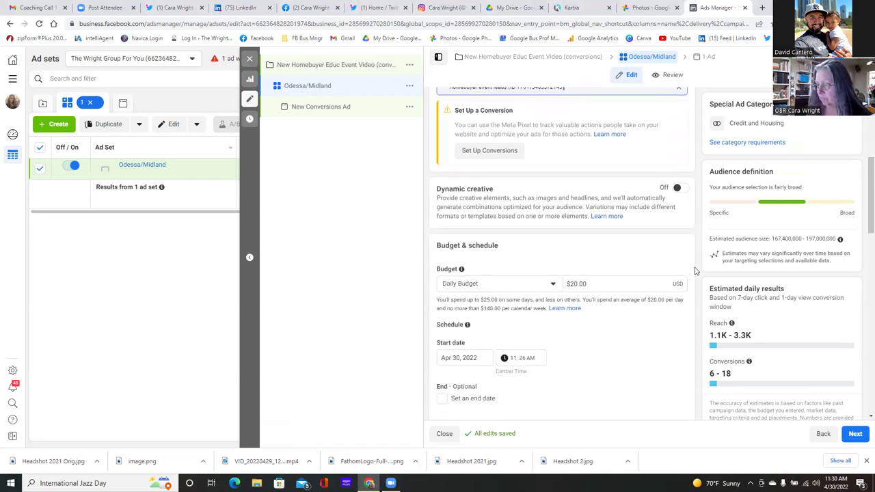
{"action": "scroll", "coordinate": [695, 271], "scroll_direction": "down", "scroll_amount": 1}
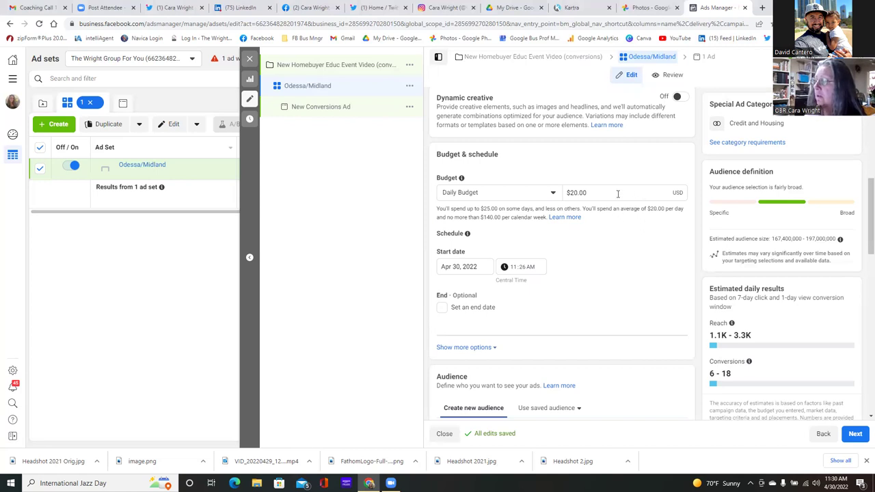
{"action": "left_click", "coordinate": [578, 192]}
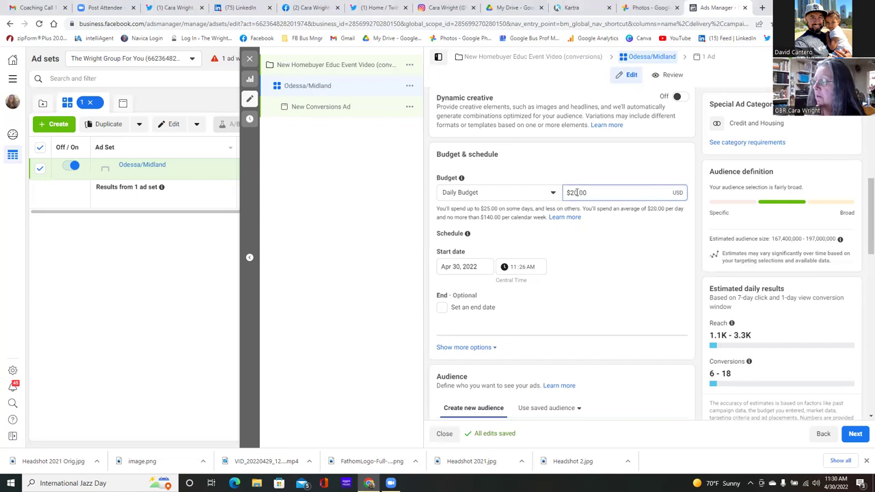
{"action": "key", "text": "BackSpace"}
{"action": "key", "text": "BackSpace"}
{"action": "key", "text": "BackSpace"}
{"action": "key", "text": "BackSpace"}
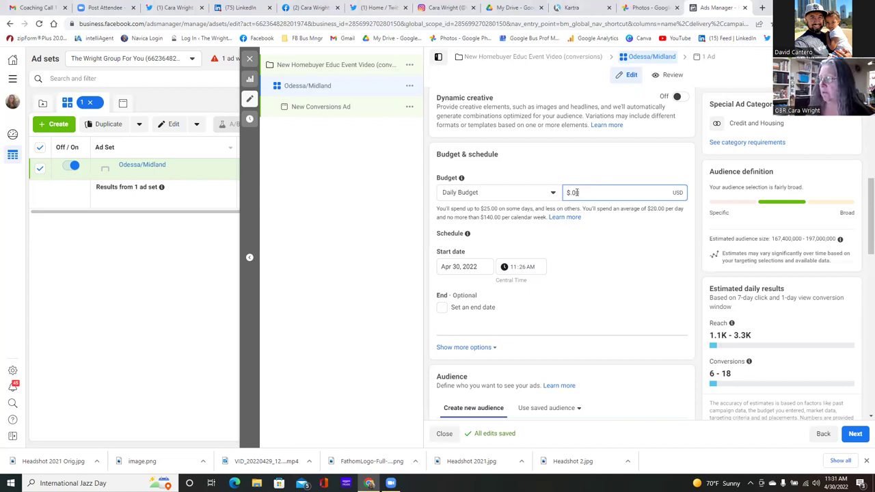
{"action": "type", "text": "10"}
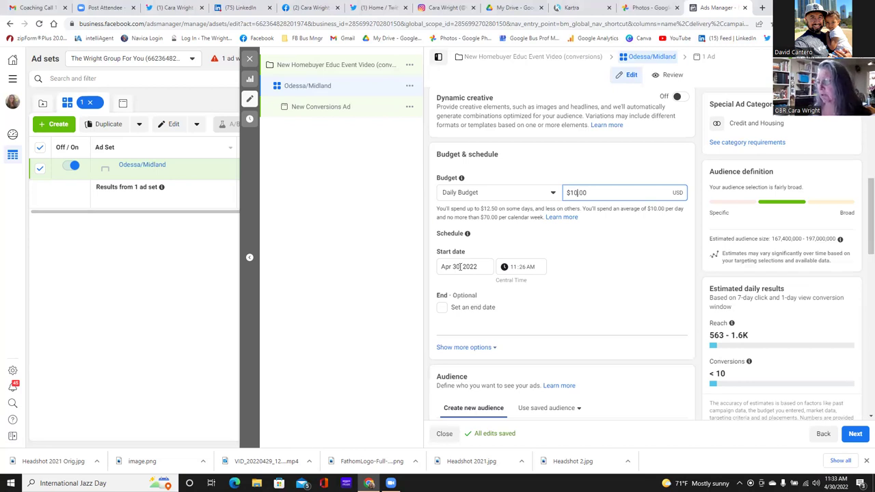
- Set the ad set start date to May 1, 2022 with a 6:00 start time
{"action": "left_click", "coordinate": [459, 266]}
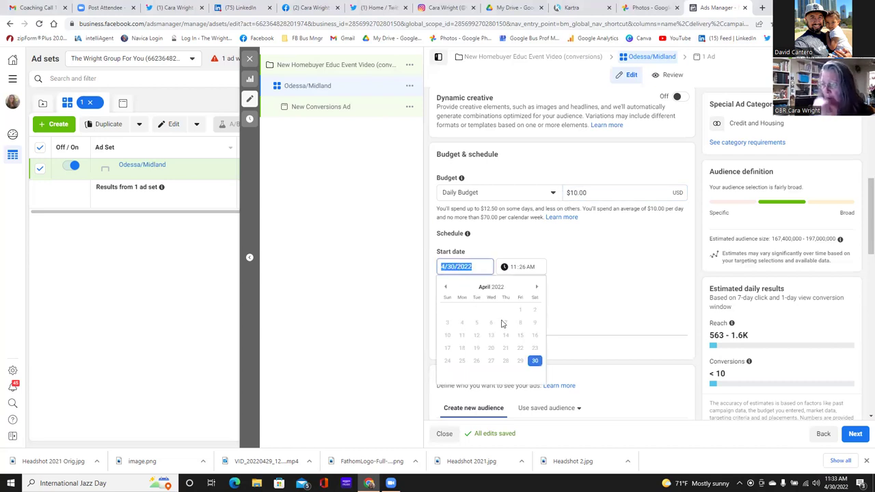
{"action": "left_click", "coordinate": [538, 288]}
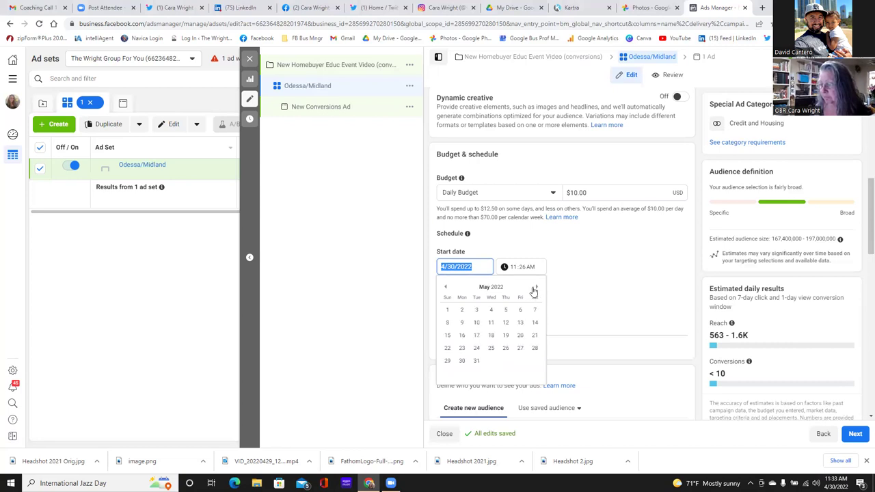
{"action": "left_click", "coordinate": [448, 310]}
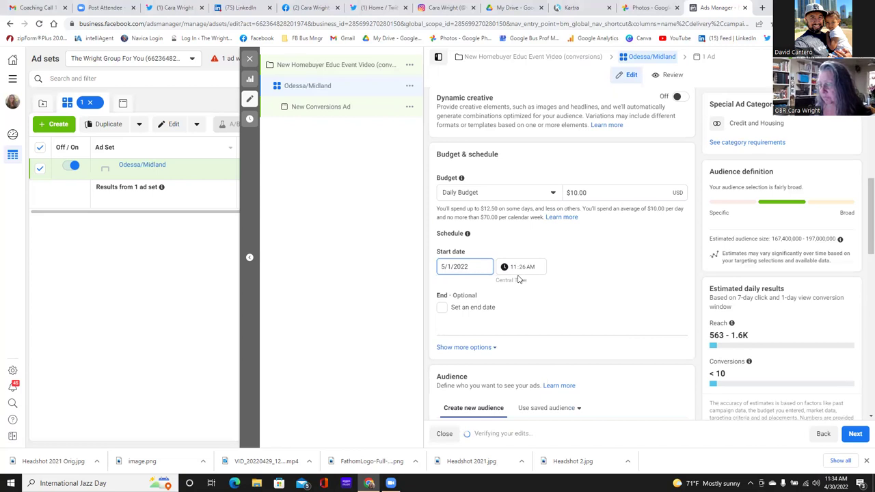
{"action": "left_click", "coordinate": [514, 268]}
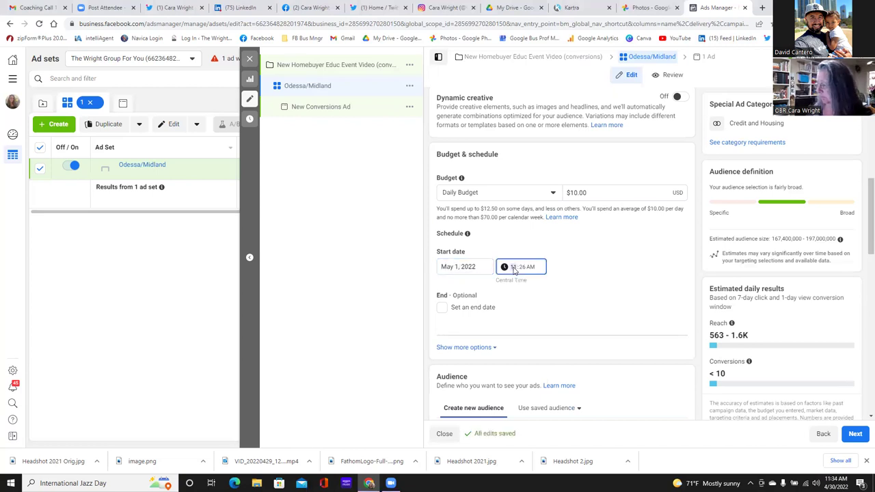
{"action": "type", "text": "6:"}
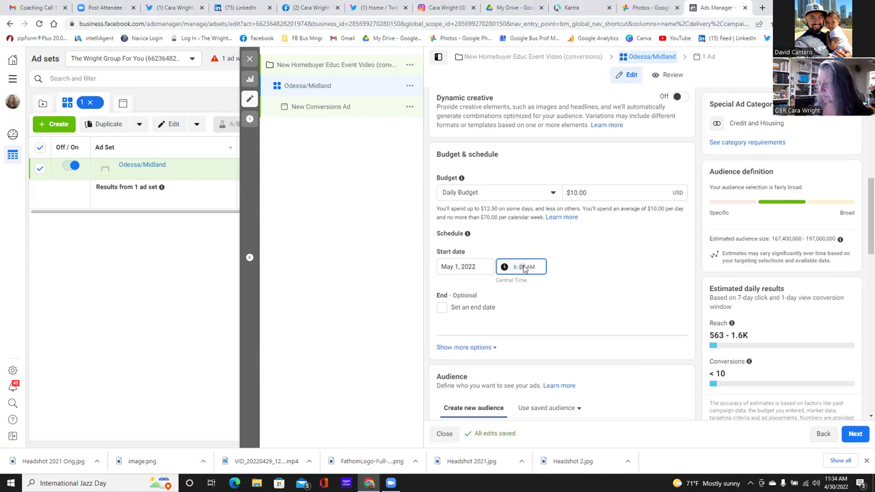
{"action": "type", "text": "00"}
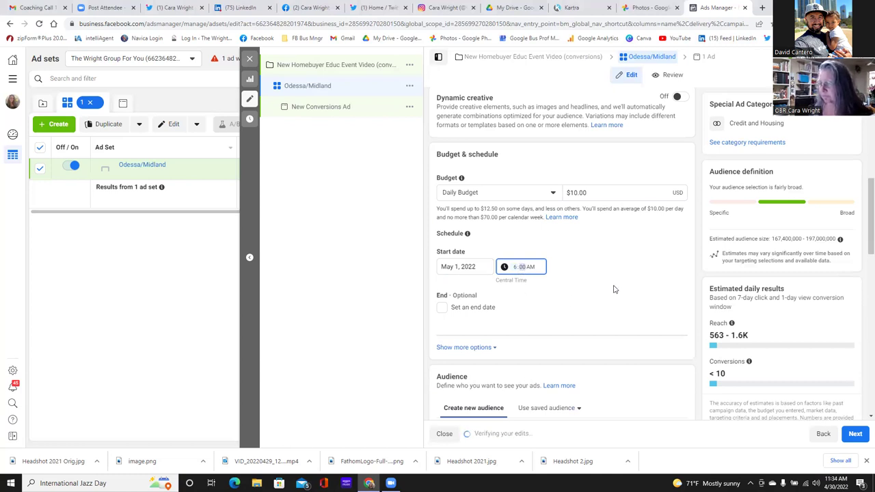
- Add an end date of May 7, 2022 with the end time switched to 12:00 PM
{"action": "left_click", "coordinate": [442, 309]}
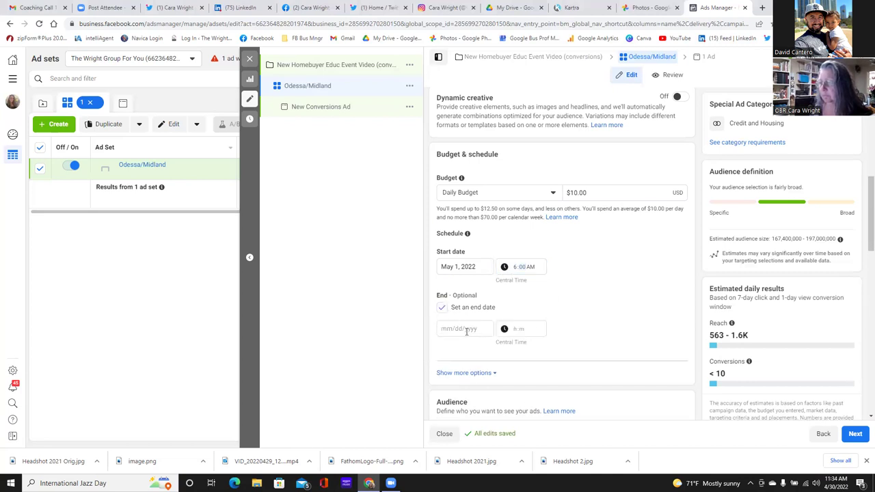
{"action": "left_click", "coordinate": [465, 331]}
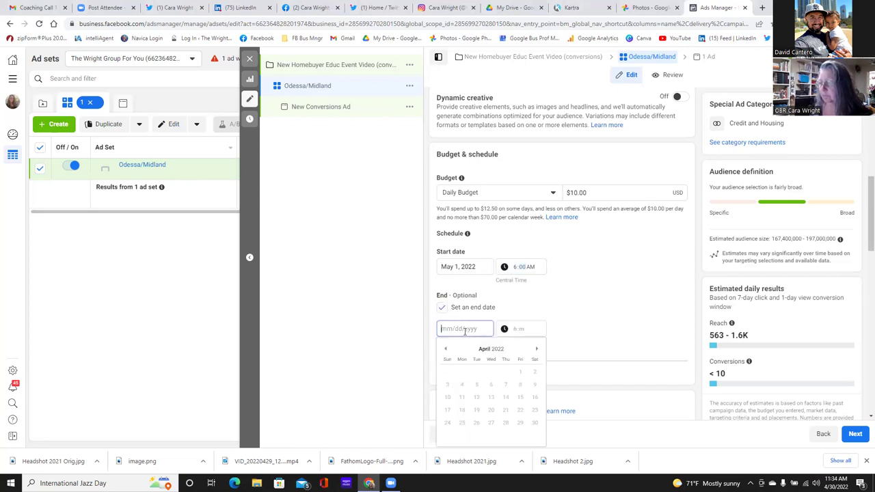
{"action": "left_click", "coordinate": [536, 350]}
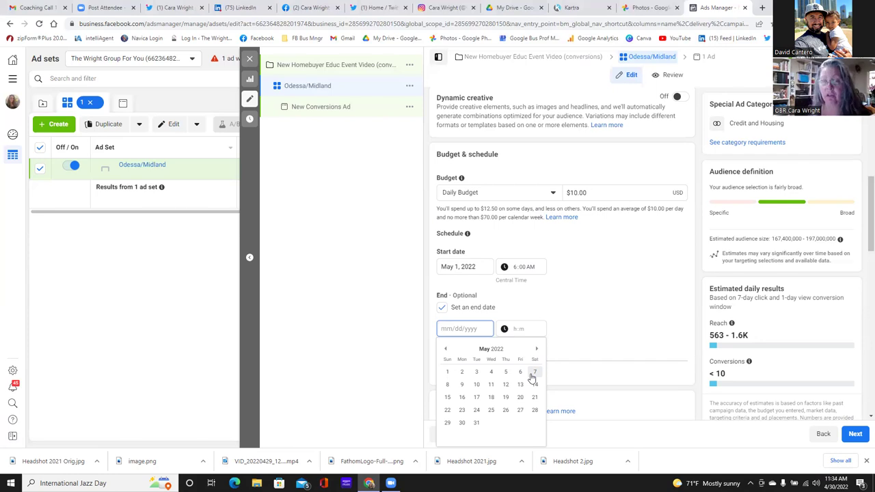
{"action": "left_click", "coordinate": [536, 375]}
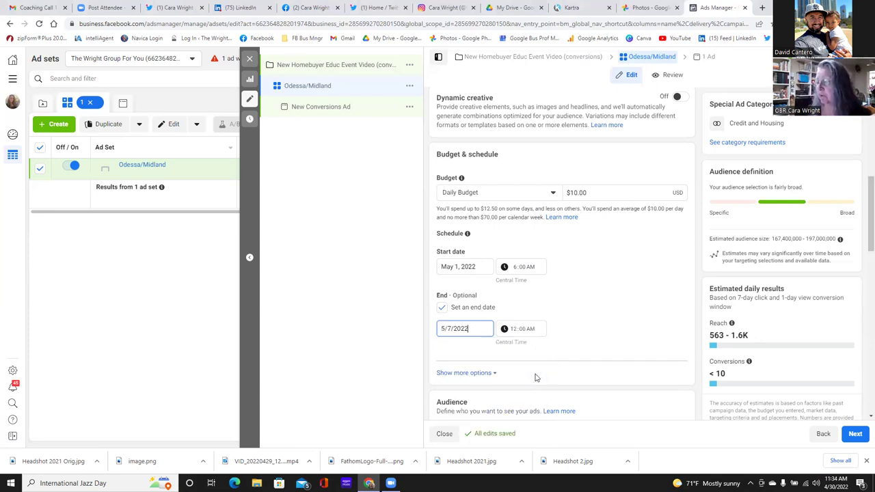
{"action": "left_click", "coordinate": [518, 330]}
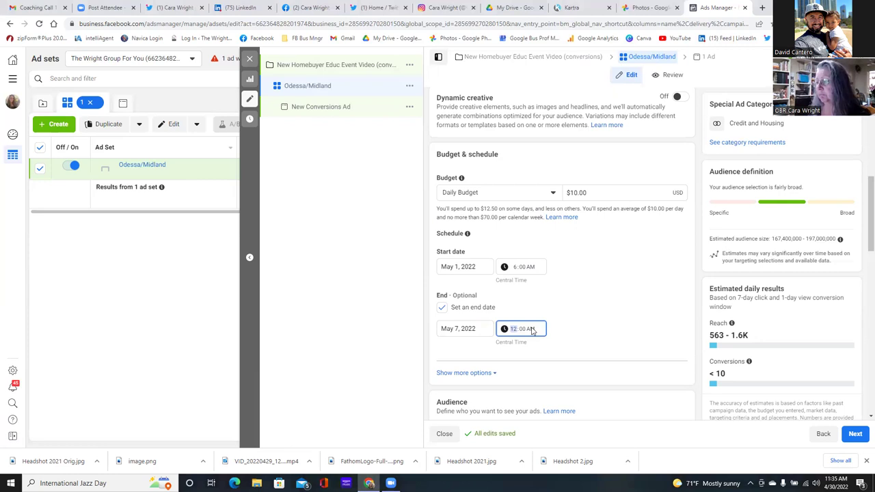
{"action": "left_click", "coordinate": [531, 329]}
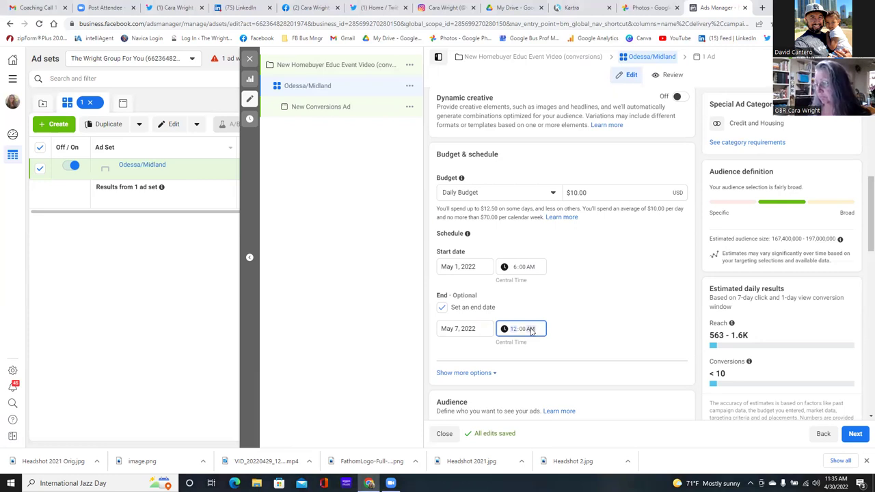
{"action": "key", "text": "p"}
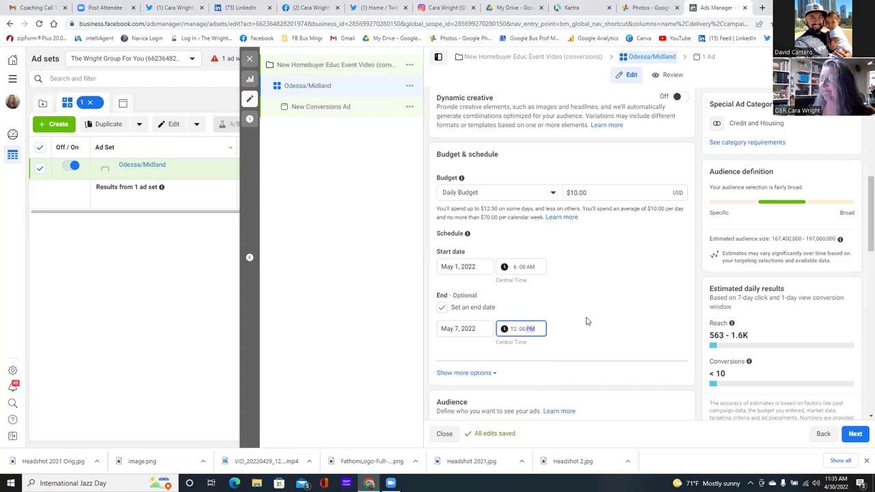
{"action": "left_click", "coordinate": [643, 333]}
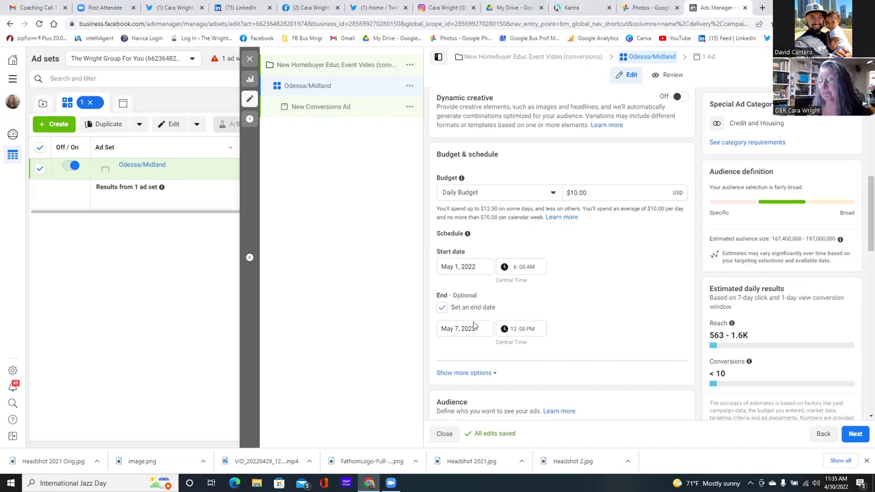
- Move the start date back to Apr 30, 2022 and change the start time to 6:00 PM
{"action": "left_click", "coordinate": [457, 267]}
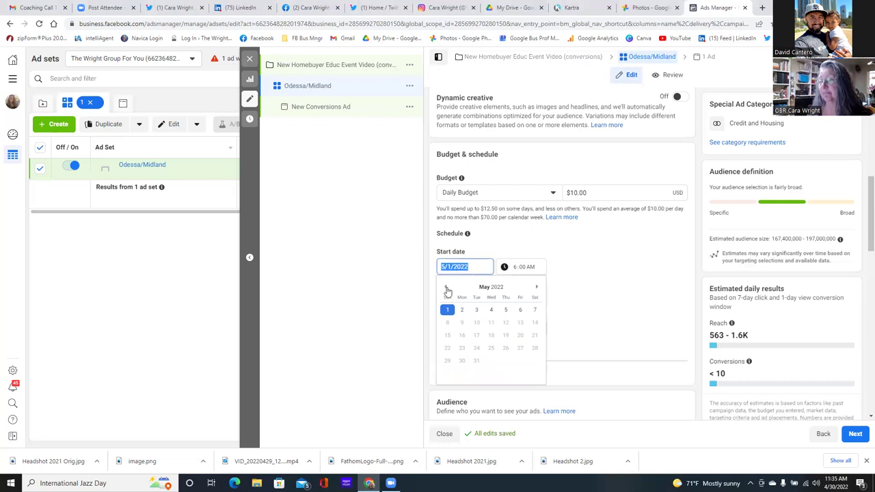
{"action": "left_click", "coordinate": [446, 288]}
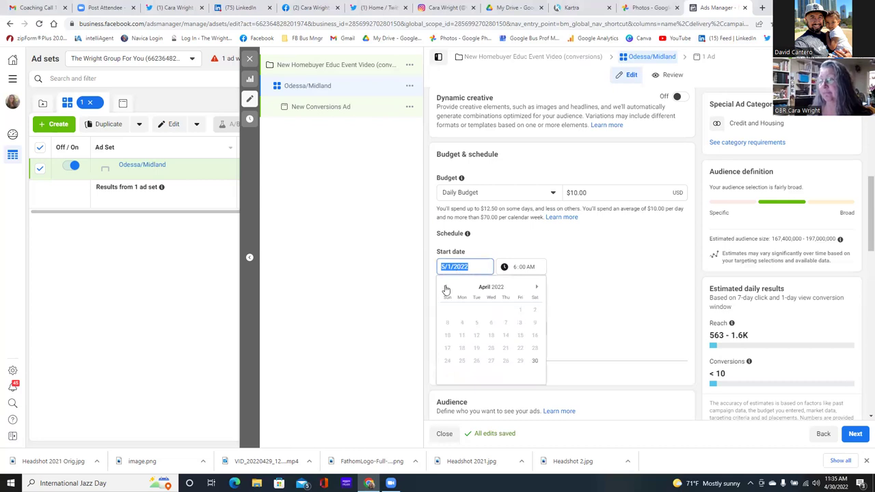
{"action": "left_click", "coordinate": [534, 363]}
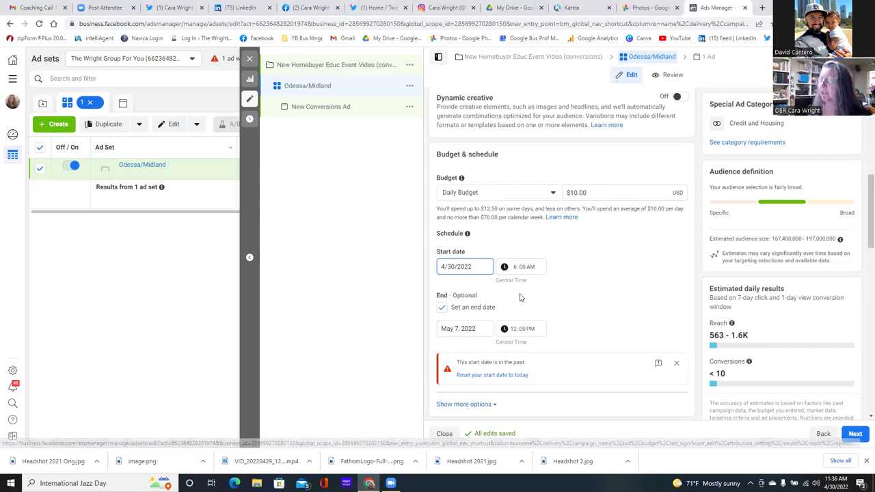
{"action": "left_click", "coordinate": [514, 268]}
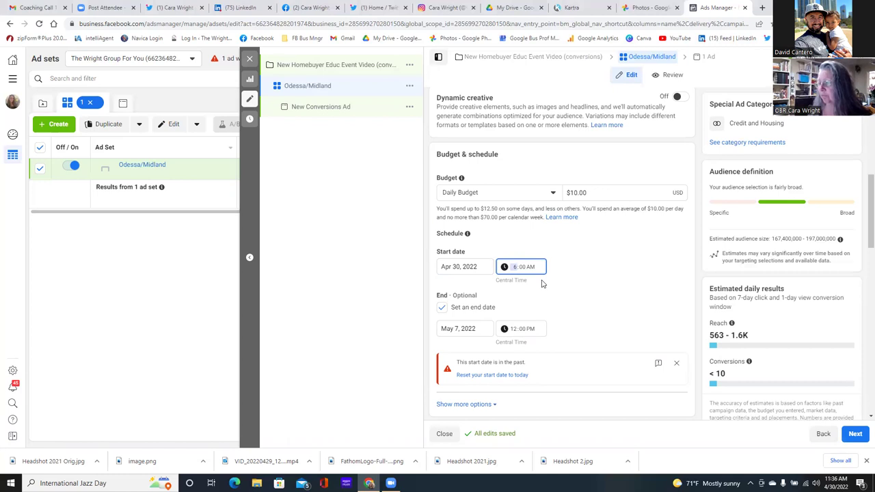
{"action": "left_click", "coordinate": [532, 269]}
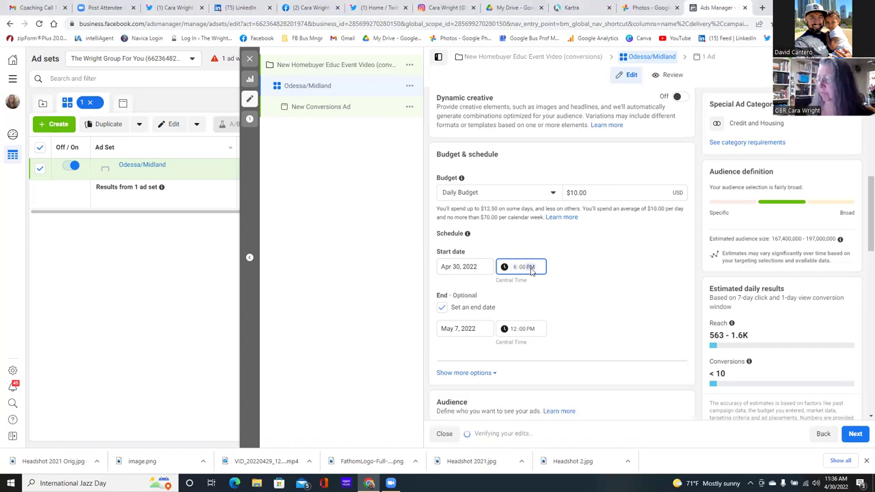
{"action": "left_click", "coordinate": [582, 301]}
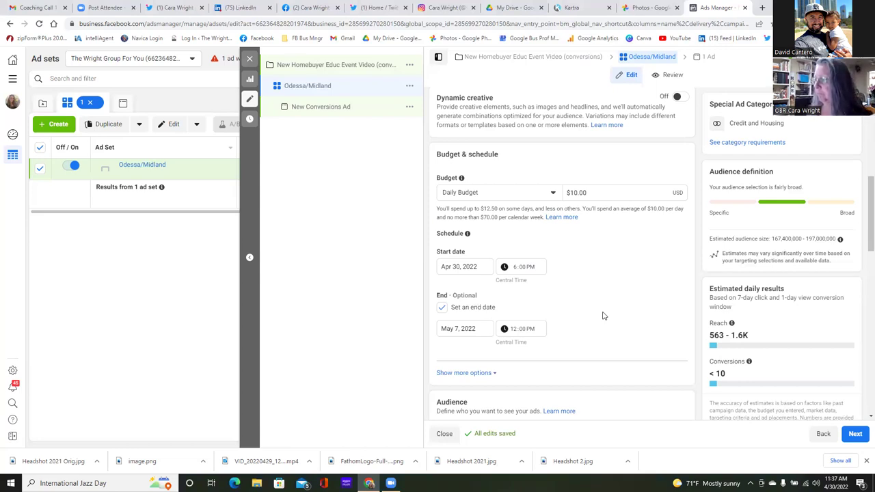
- Change the Daily Budget amount from $10.00 to $15.00
{"action": "left_click", "coordinate": [579, 193]}
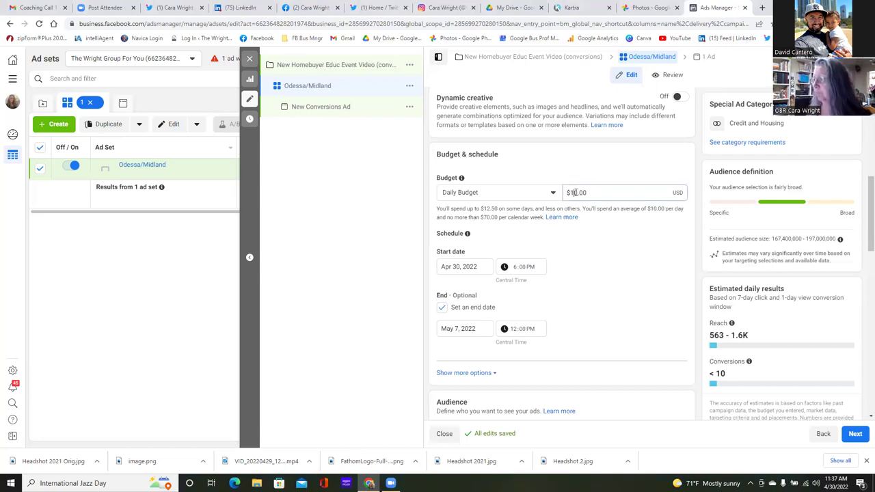
{"action": "key", "text": "BackSpace"}
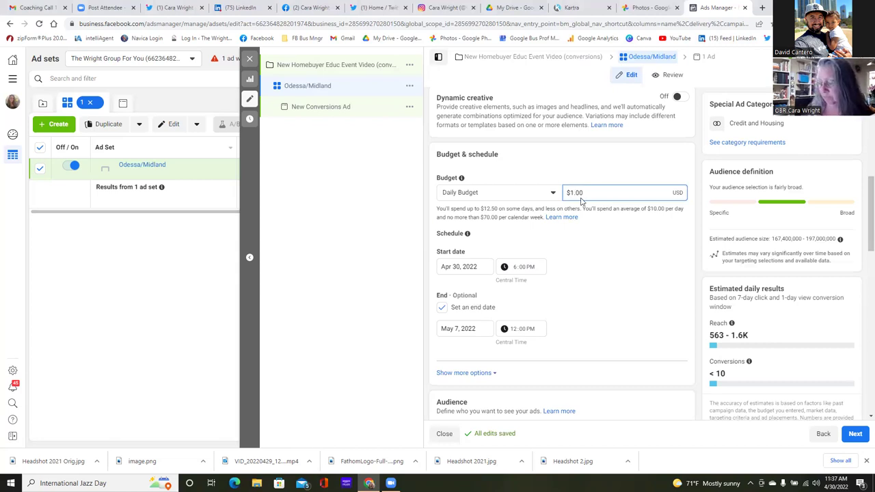
{"action": "type", "text": "5"}
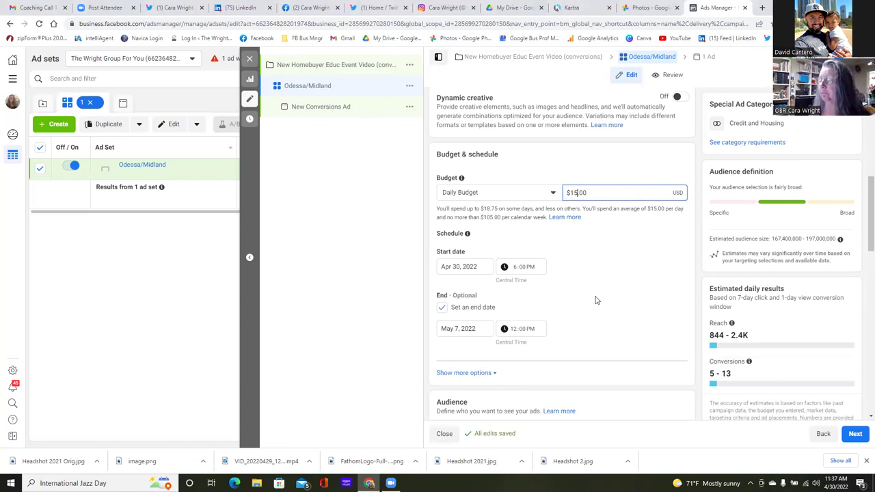
{"action": "scroll", "coordinate": [595, 301], "scroll_direction": "down", "scroll_amount": 3}
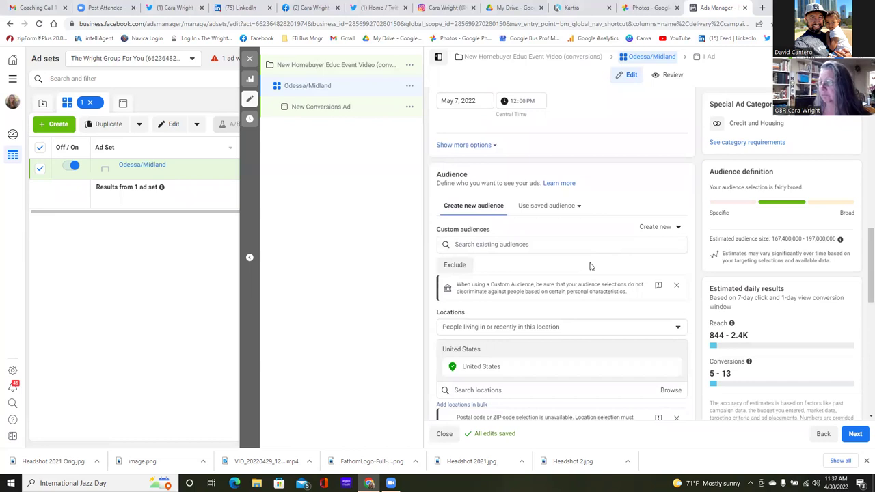
- Target People living in this location and remove United States from the location list
{"action": "scroll", "coordinate": [591, 266], "scroll_direction": "down", "scroll_amount": 1}
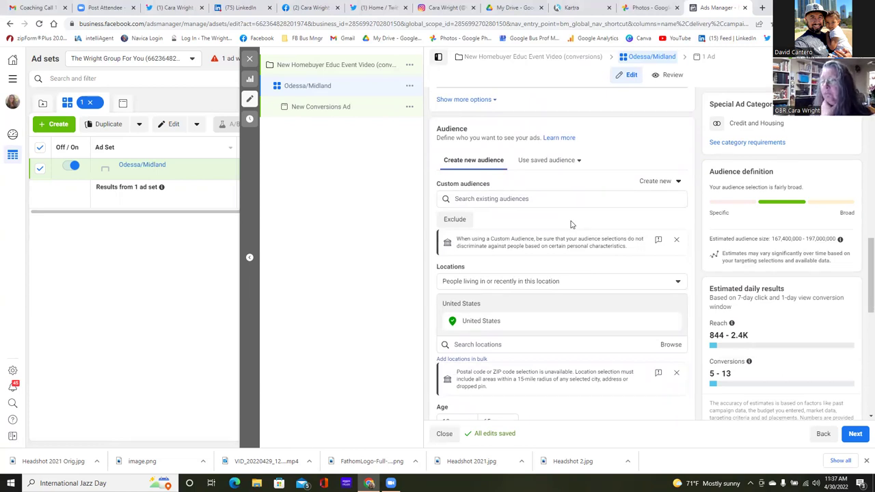
{"action": "left_click", "coordinate": [678, 285]}
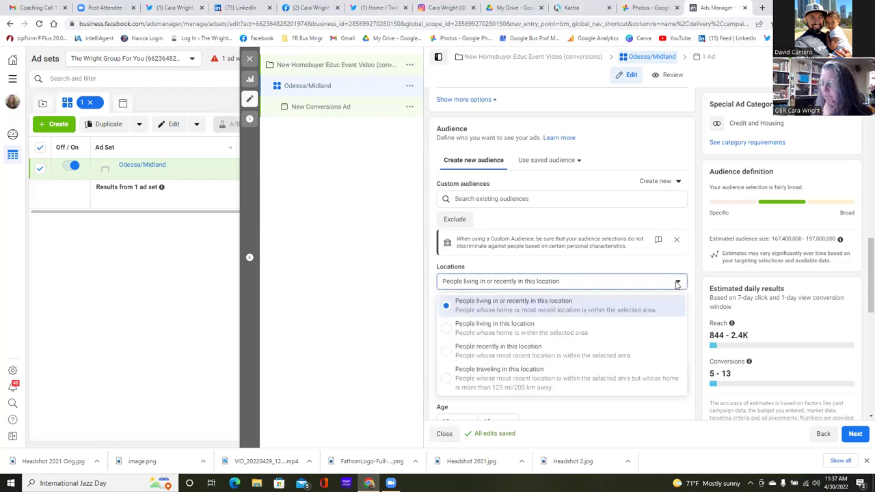
{"action": "left_click", "coordinate": [447, 329]}
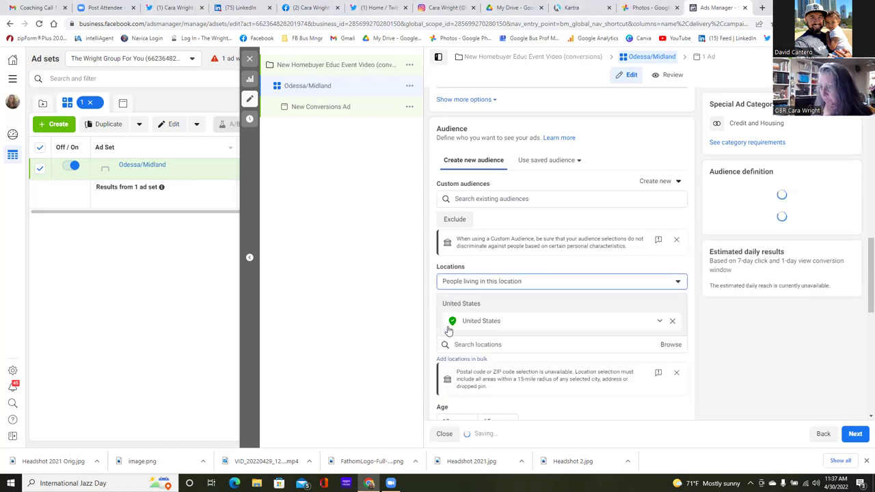
{"action": "left_click", "coordinate": [676, 283]}
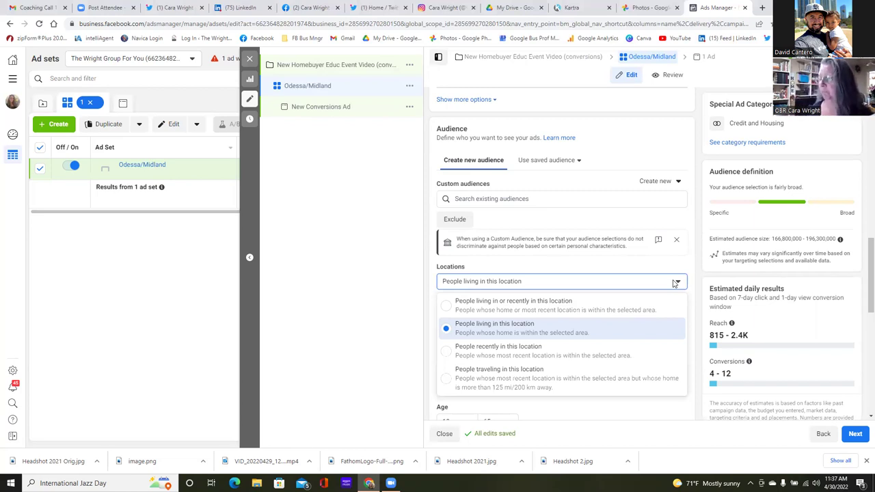
{"action": "left_click", "coordinate": [642, 265]}
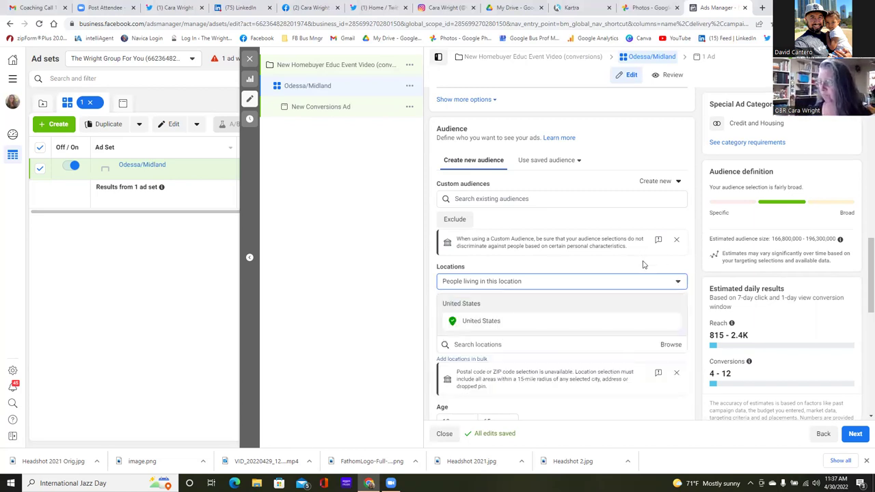
{"action": "mouse_move", "coordinate": [658, 323]}
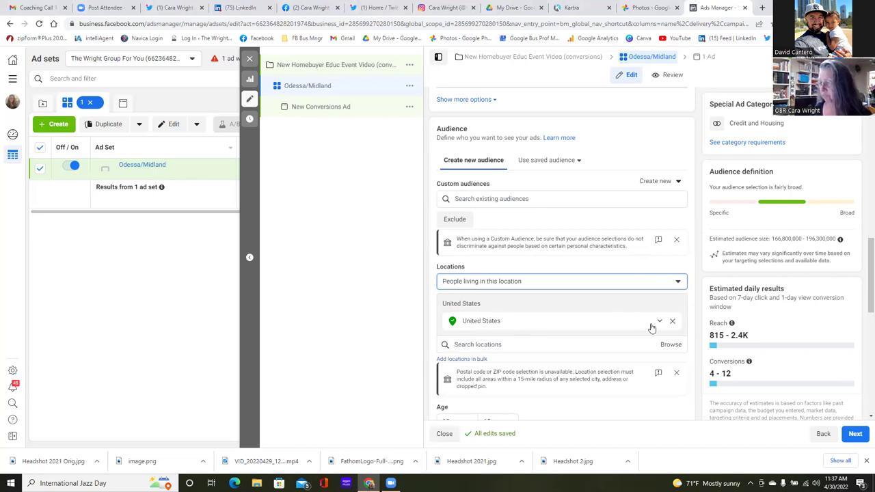
{"action": "left_click", "coordinate": [673, 321]}
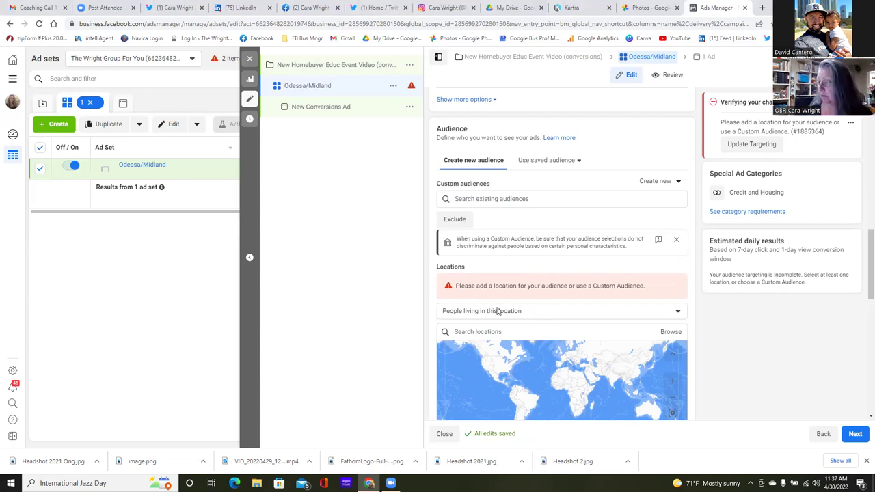
- Search the Odessa street address and add Homestead at Parks Bell Ranch Odessa, TX as the location
{"action": "left_click", "coordinate": [464, 313]}
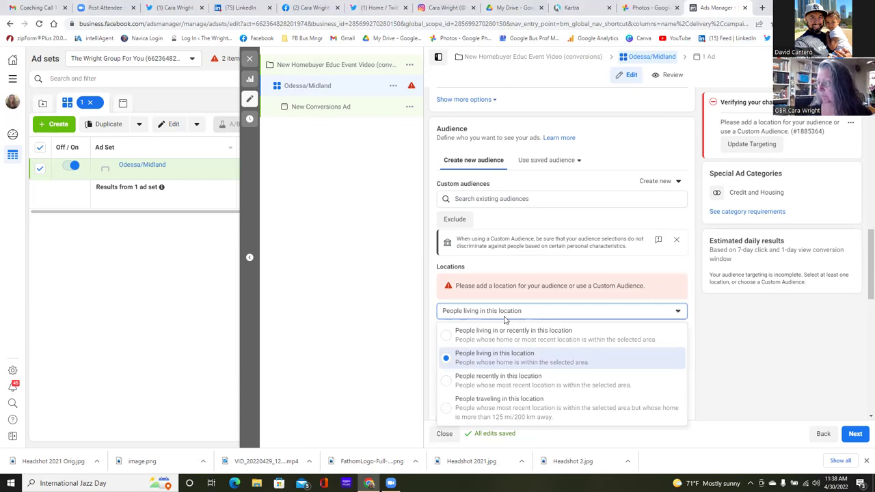
{"action": "left_click", "coordinate": [657, 284]}
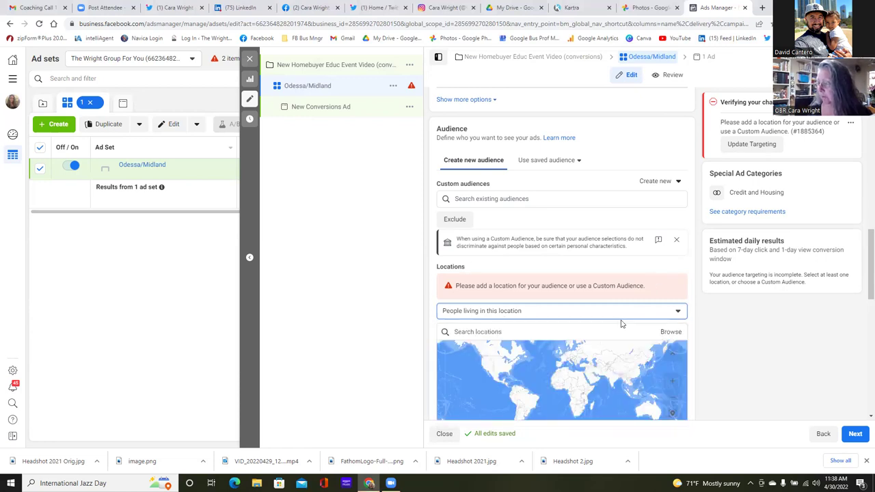
{"action": "scroll", "coordinate": [619, 301], "scroll_direction": "down", "scroll_amount": 2}
{"action": "scroll", "coordinate": [616, 283], "scroll_direction": "down", "scroll_amount": 1}
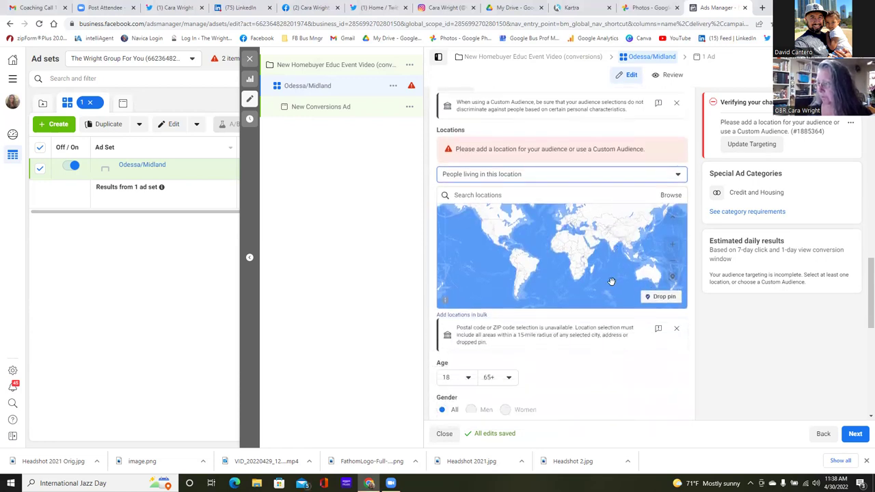
{"action": "left_click", "coordinate": [475, 195]}
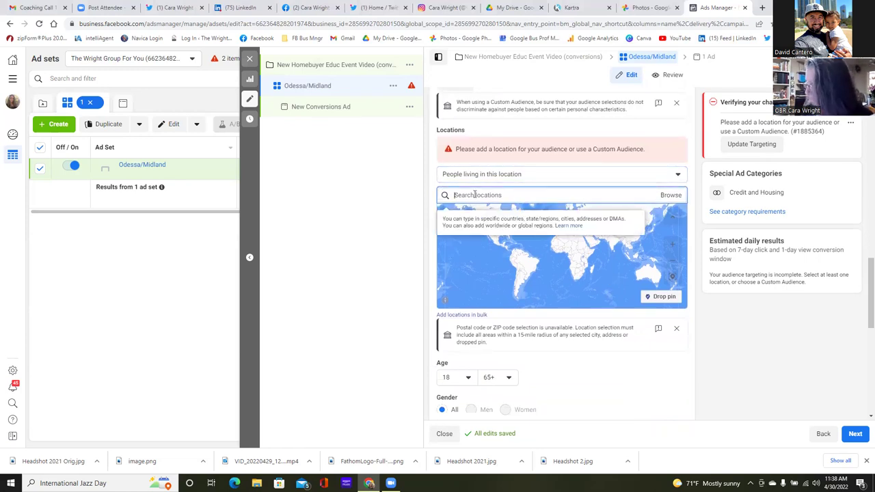
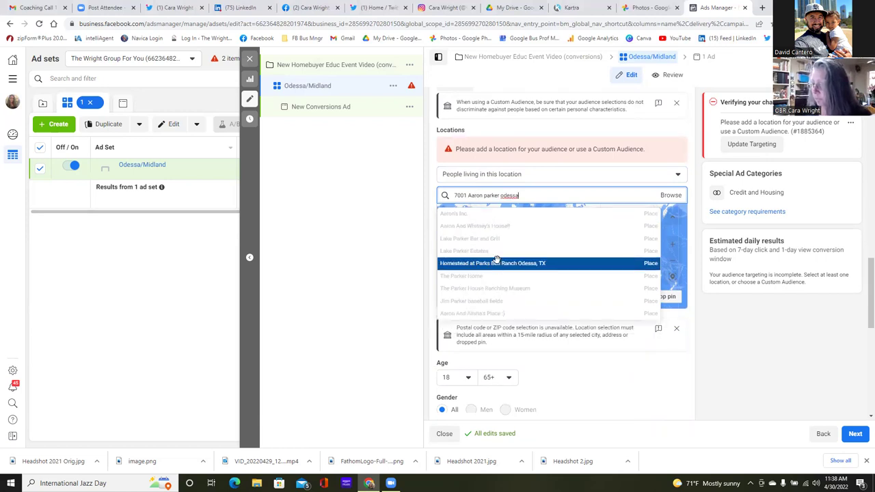
{"action": "left_click", "coordinate": [497, 264]}
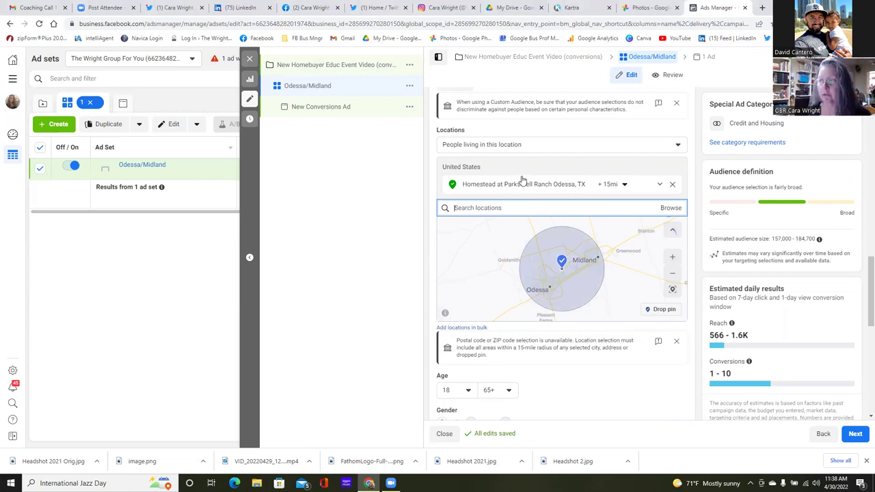
{"action": "scroll", "coordinate": [559, 171], "scroll_direction": "up", "scroll_amount": 1}
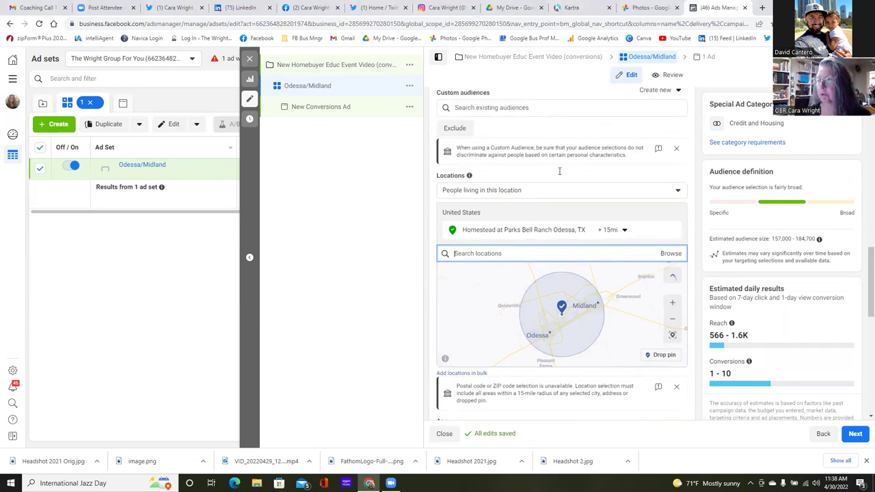
{"action": "scroll", "coordinate": [559, 171], "scroll_direction": "up", "scroll_amount": 1}
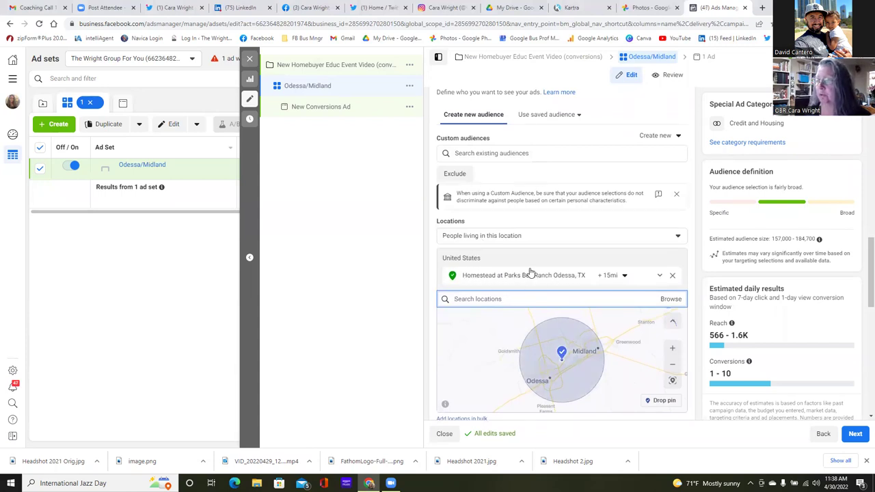
{"action": "scroll", "coordinate": [530, 273], "scroll_direction": "up", "scroll_amount": 10}
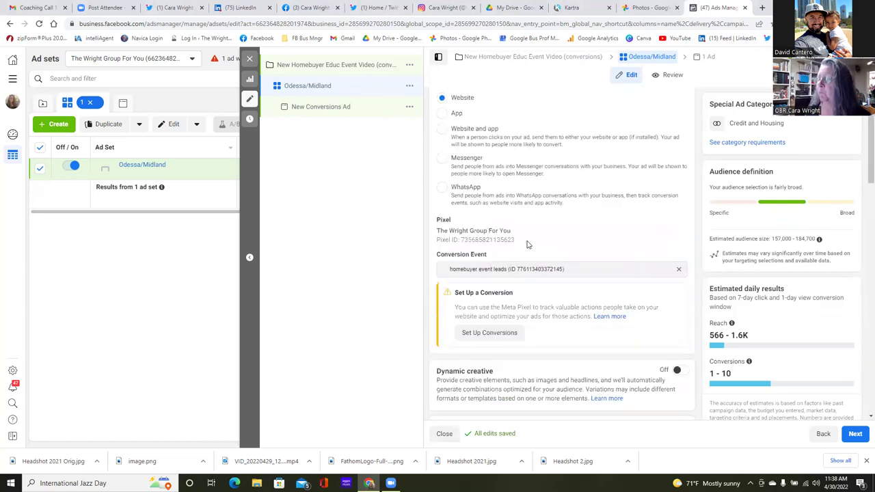
{"action": "scroll", "coordinate": [527, 244], "scroll_direction": "up", "scroll_amount": 2}
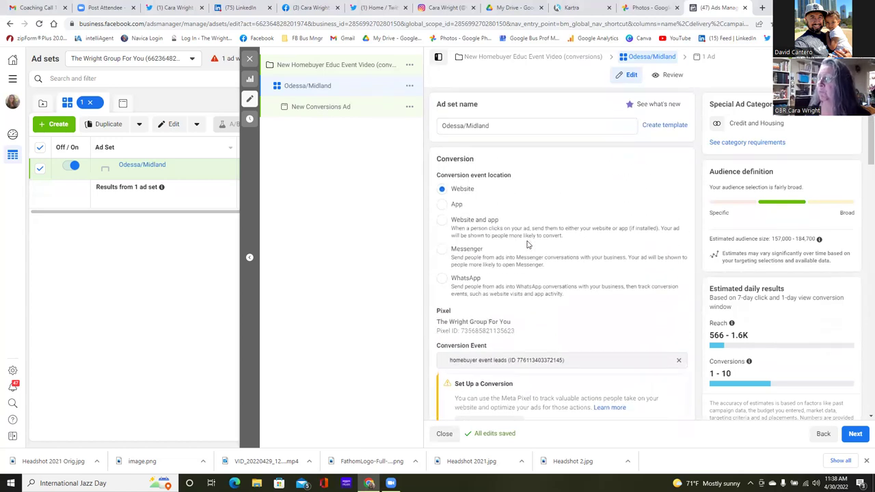
- Replace the 'Odessa/Midland' ad set name with 'Homestead Parks Bell Ranch (15 miles) - $15/day', fixing typos
{"action": "left_click", "coordinate": [491, 125]}
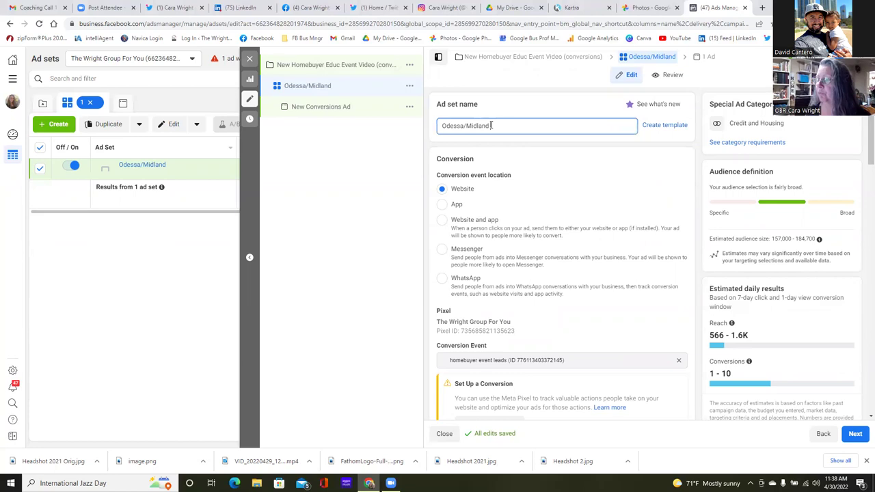
{"action": "left_click_drag", "start_coordinate": [491, 125], "coordinate": [441, 126]}
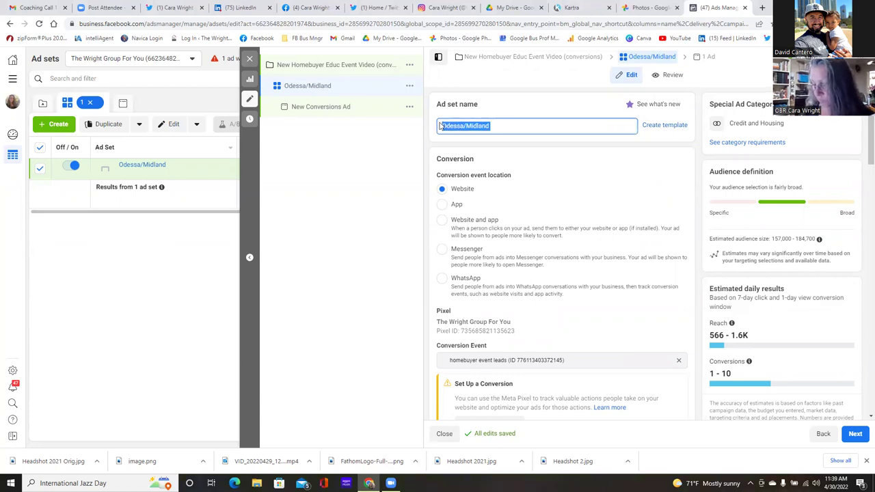
{"action": "type", "text": "Homestead PParks Bell Rancv"}
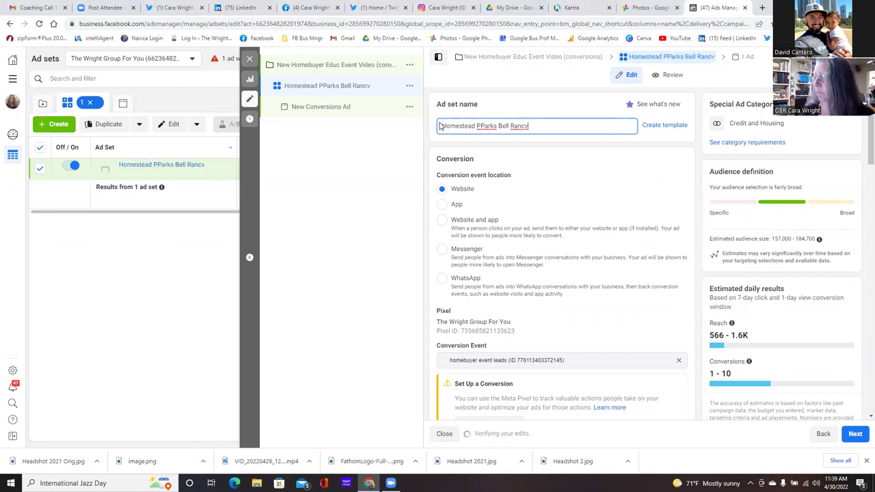
{"action": "key", "text": "BackSpace"}
{"action": "type", "text": "h"}
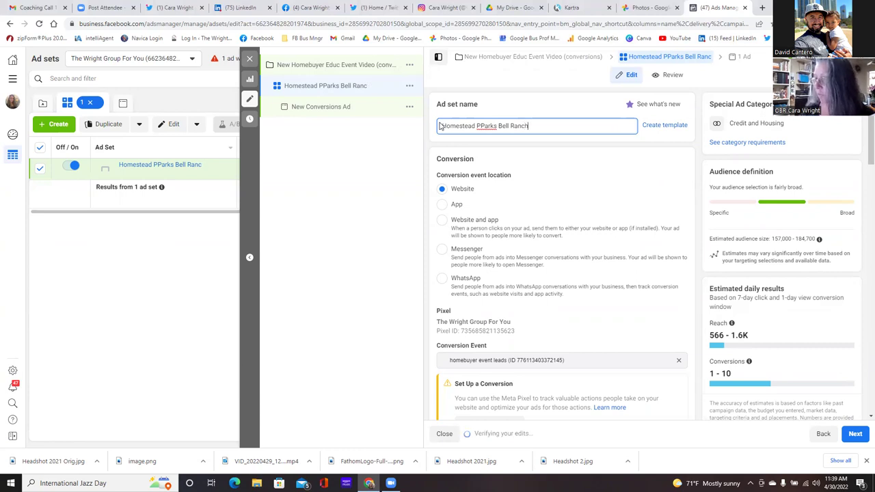
{"action": "type", "text": " +"}
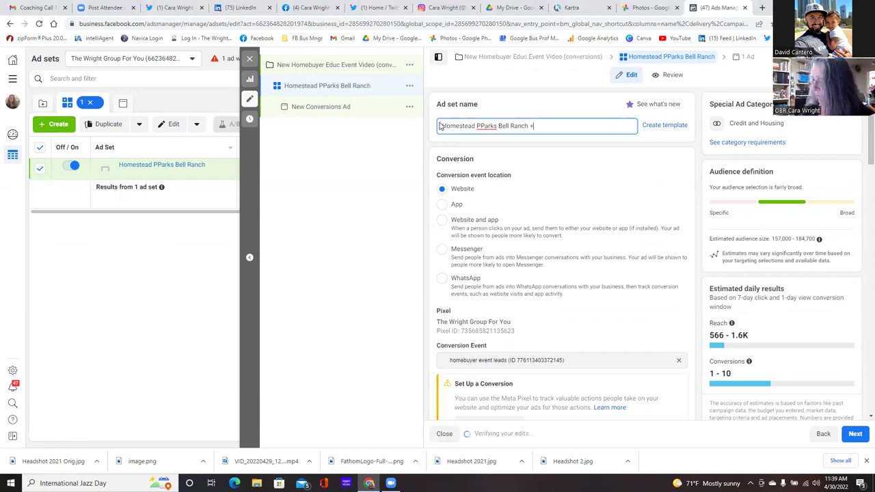
{"action": "type", "text": "(15 miles"}
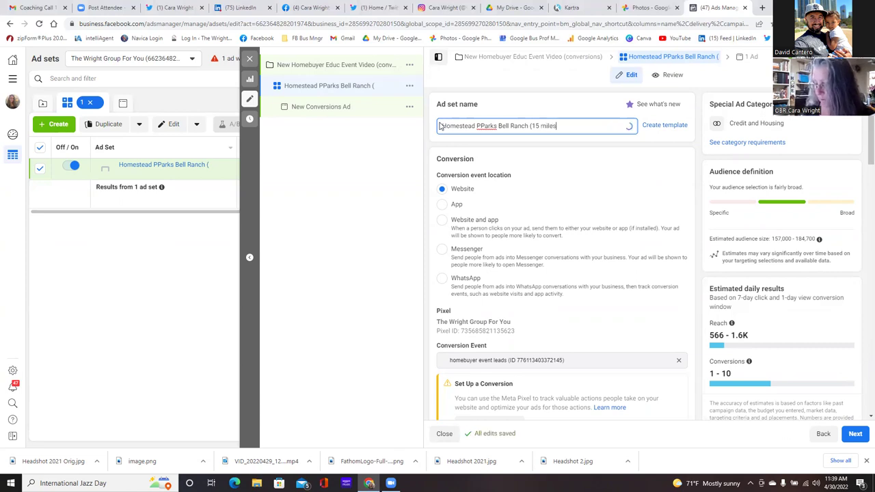
{"action": "type", "text": ")"}
{"action": "key", "text": "Left"}
{"action": "key", "text": "Left"}
{"action": "key", "text": "Left"}
{"action": "key", "text": "Left"}
{"action": "key", "text": "Left"}
{"action": "key", "text": "Left"}
{"action": "key", "text": "Left"}
{"action": "key", "text": "Left"}
{"action": "key", "text": "Left"}
{"action": "key", "text": "Left"}
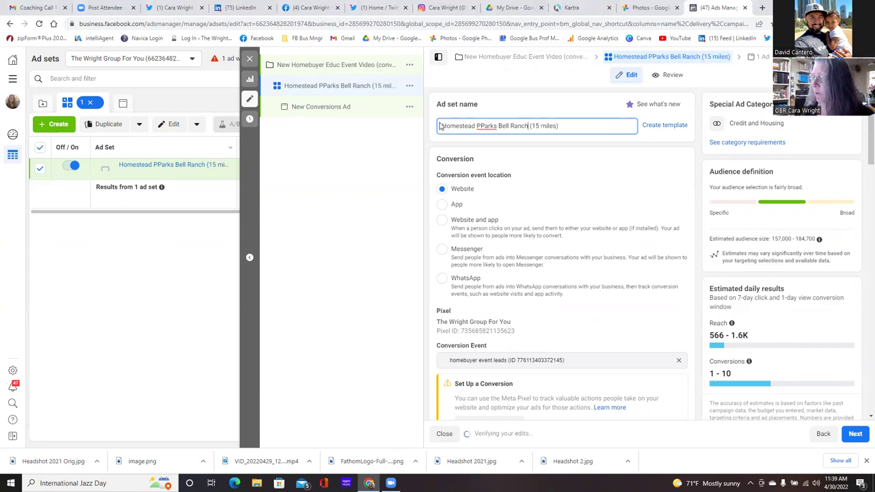
{"action": "key", "text": "BackSpace"}
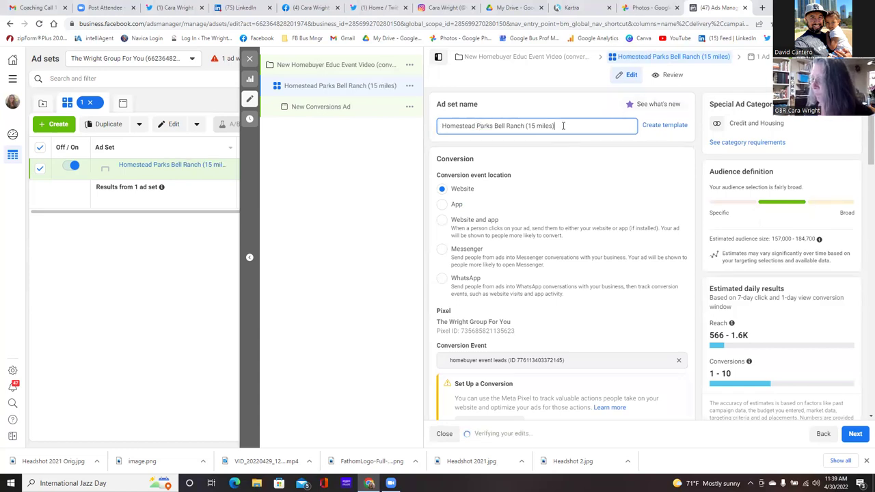
{"action": "type", "text": "- $"}
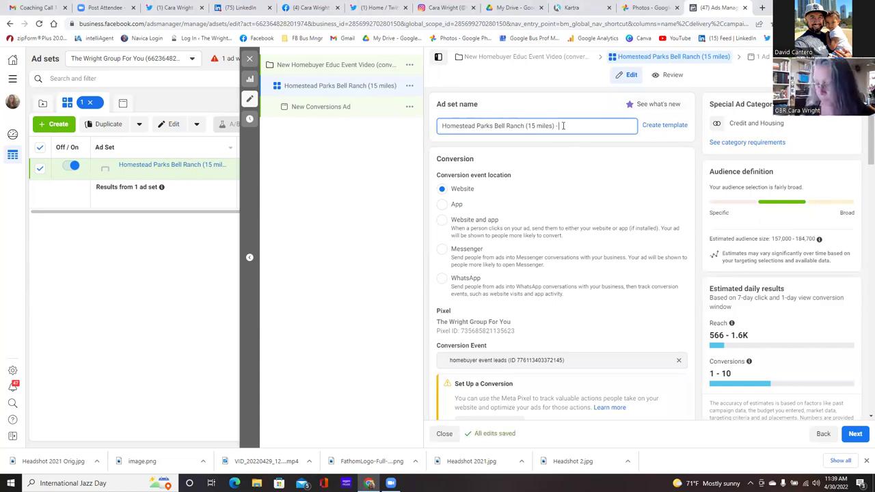
{"action": "type", "text": "5"}
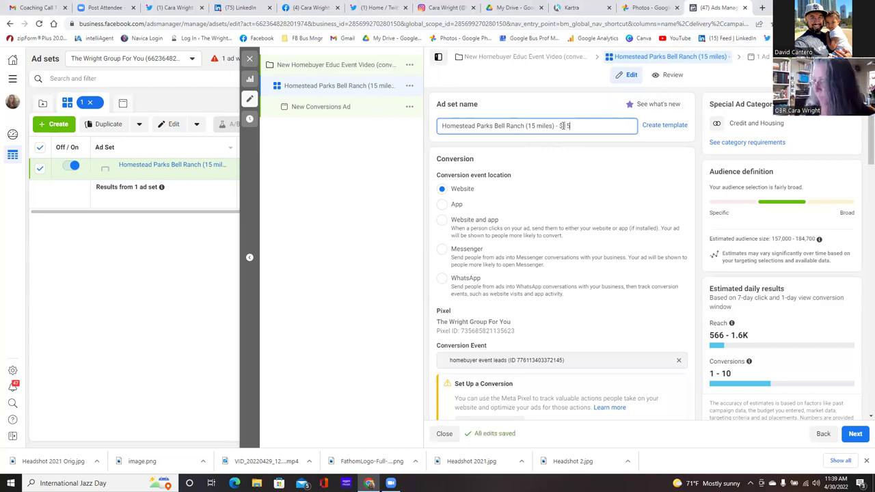
{"action": "type", "text": "/day"}
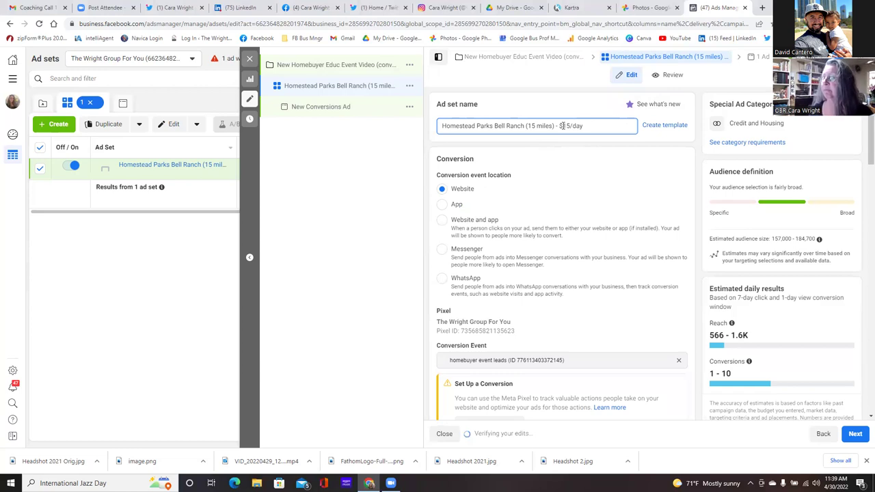
{"action": "left_click", "coordinate": [561, 126]}
{"action": "type", "text": "1"}
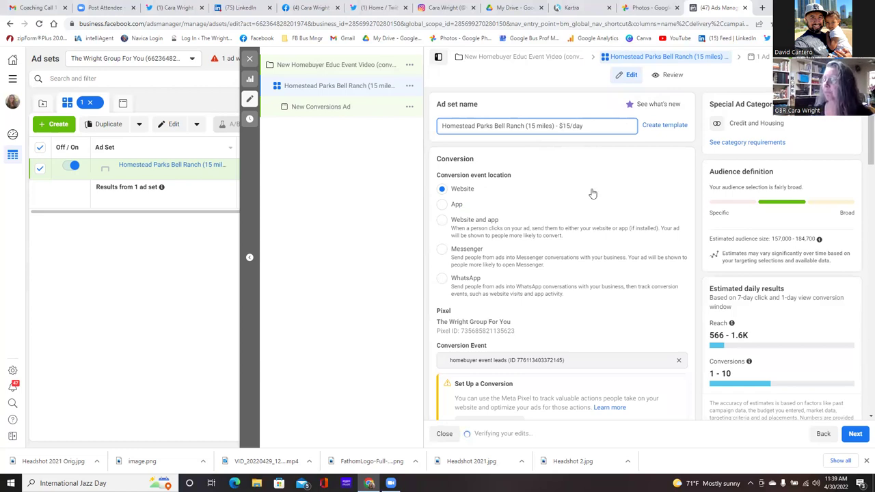
{"action": "scroll", "coordinate": [571, 212], "scroll_direction": "down", "scroll_amount": 5}
{"action": "scroll", "coordinate": [567, 221], "scroll_direction": "down", "scroll_amount": 7}
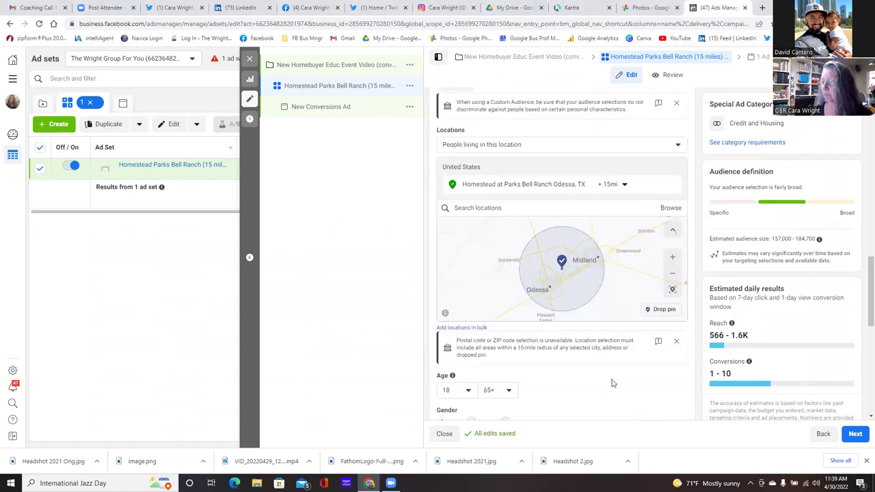
- Switch to Manual placements and turn off Instagram, Messenger and Audience Network
{"action": "scroll", "coordinate": [613, 383], "scroll_direction": "down", "scroll_amount": 5}
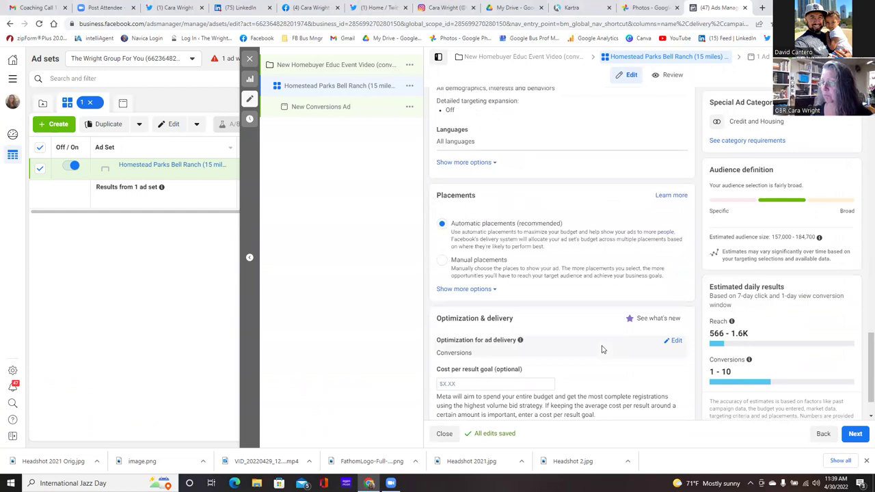
{"action": "scroll", "coordinate": [602, 350], "scroll_direction": "down", "scroll_amount": 1}
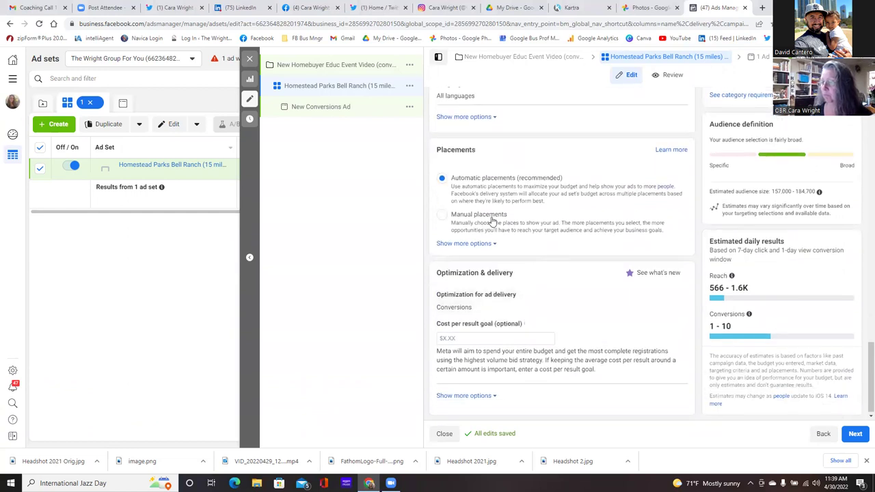
{"action": "left_click", "coordinate": [442, 215]}
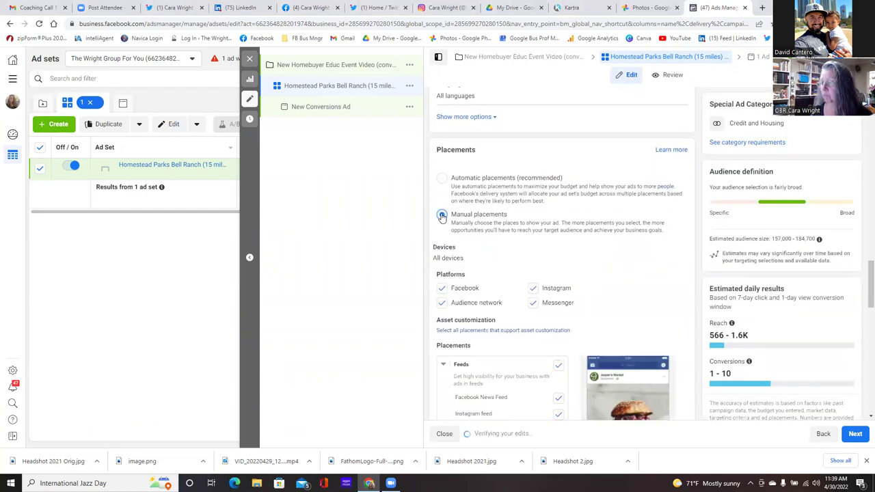
{"action": "scroll", "coordinate": [635, 280], "scroll_direction": "down", "scroll_amount": 1}
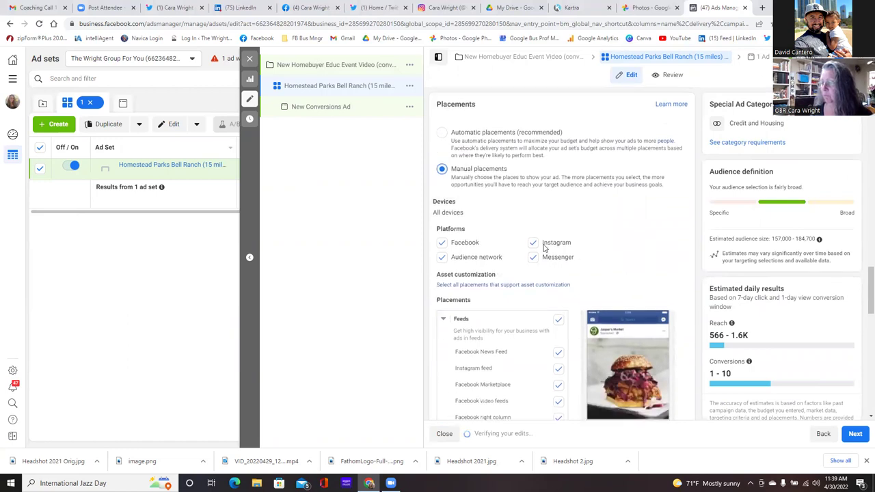
{"action": "left_click", "coordinate": [533, 244]}
{"action": "left_click", "coordinate": [533, 257]}
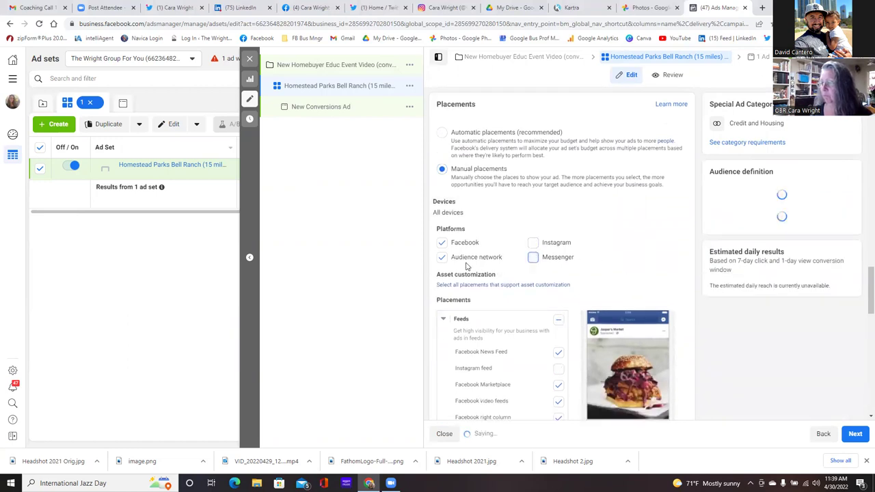
{"action": "left_click", "coordinate": [442, 257]}
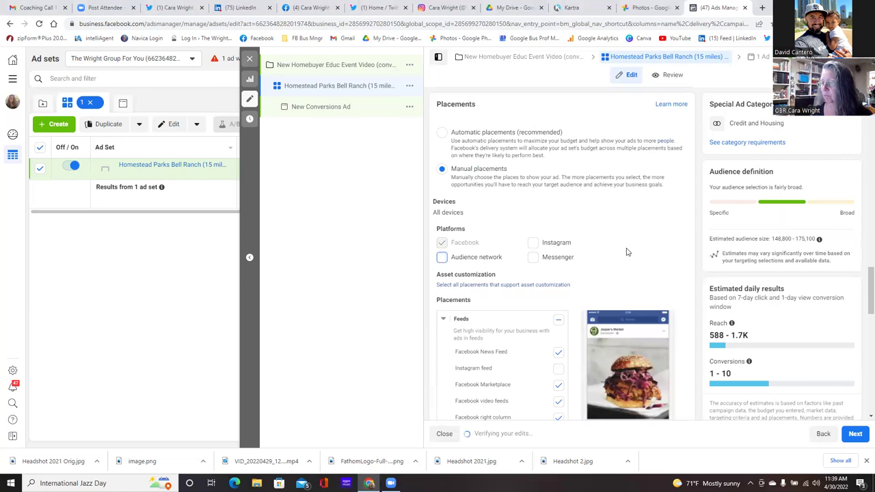
- Exclude the Facebook video feeds, right column, Stories and Reels placements
{"action": "scroll", "coordinate": [626, 252], "scroll_direction": "down", "scroll_amount": 4}
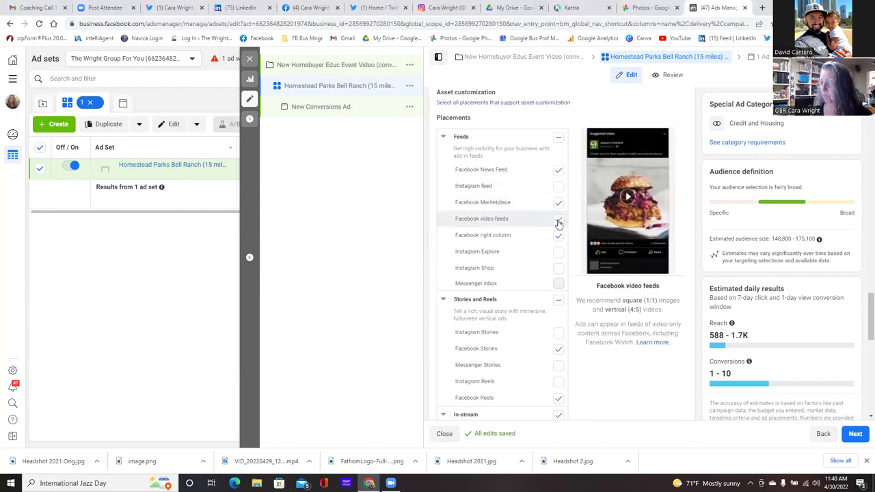
{"action": "left_click", "coordinate": [559, 220]}
{"action": "left_click", "coordinate": [559, 235]}
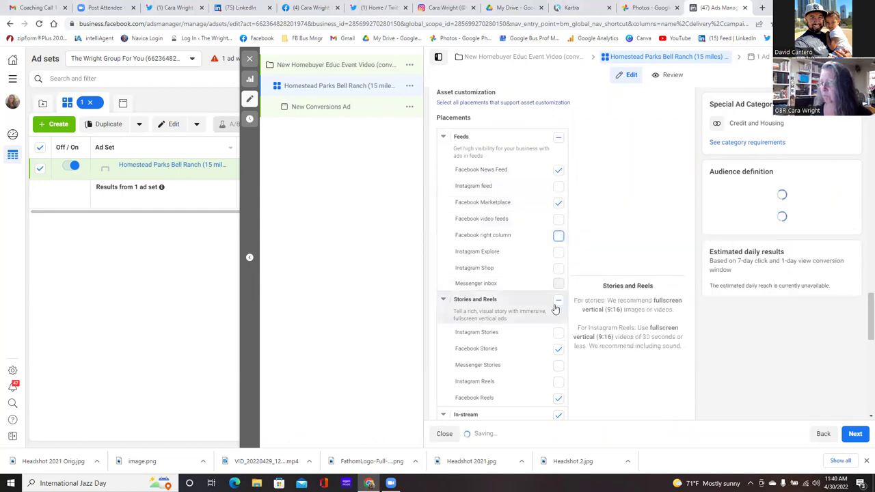
{"action": "left_click", "coordinate": [559, 349]}
{"action": "scroll", "coordinate": [559, 346], "scroll_direction": "down", "scroll_amount": 1}
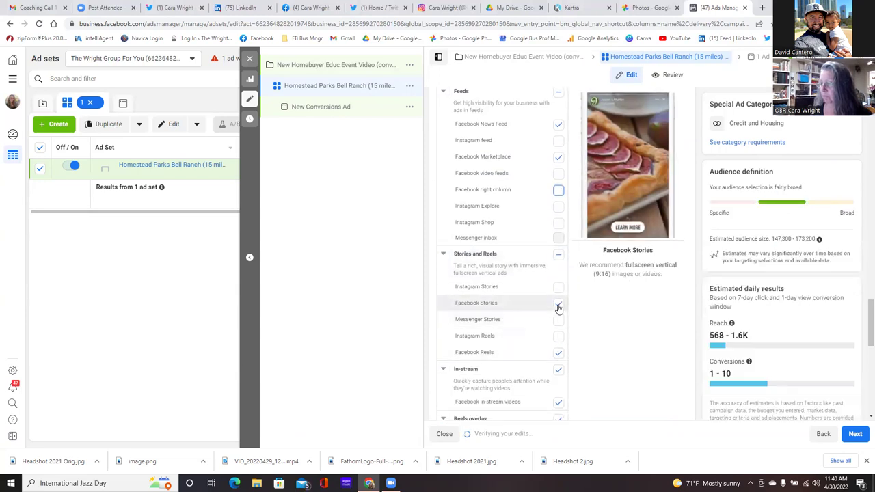
{"action": "left_click", "coordinate": [558, 353]}
- Exclude Facebook in-stream videos, Reels overlay ads, Search results and Instant Articles placements
{"action": "scroll", "coordinate": [557, 355], "scroll_direction": "down", "scroll_amount": 2}
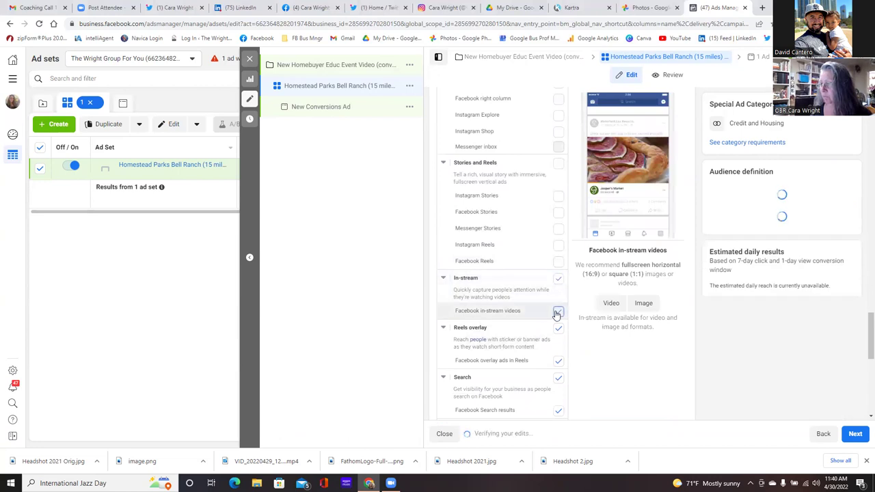
{"action": "left_click", "coordinate": [558, 311]}
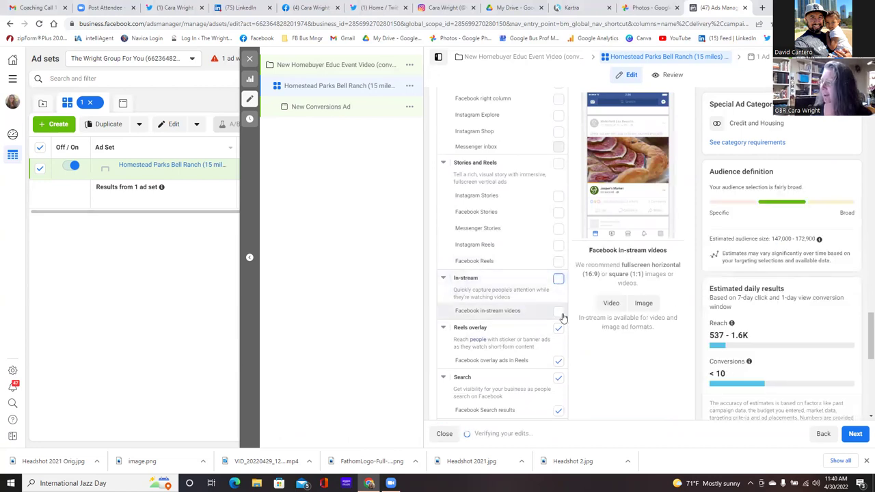
{"action": "scroll", "coordinate": [558, 328], "scroll_direction": "down", "scroll_amount": 2}
{"action": "left_click", "coordinate": [559, 237]}
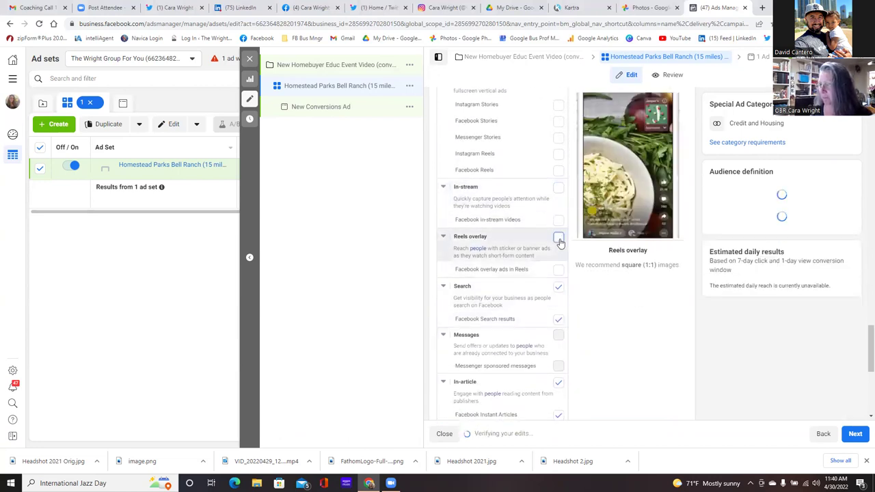
{"action": "left_click", "coordinate": [559, 291]}
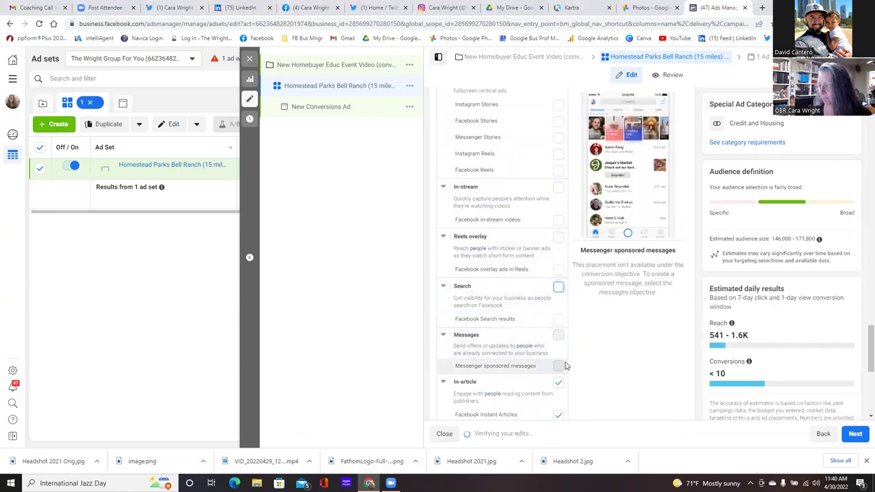
{"action": "scroll", "coordinate": [560, 362], "scroll_direction": "down", "scroll_amount": 3}
{"action": "left_click", "coordinate": [558, 292]}
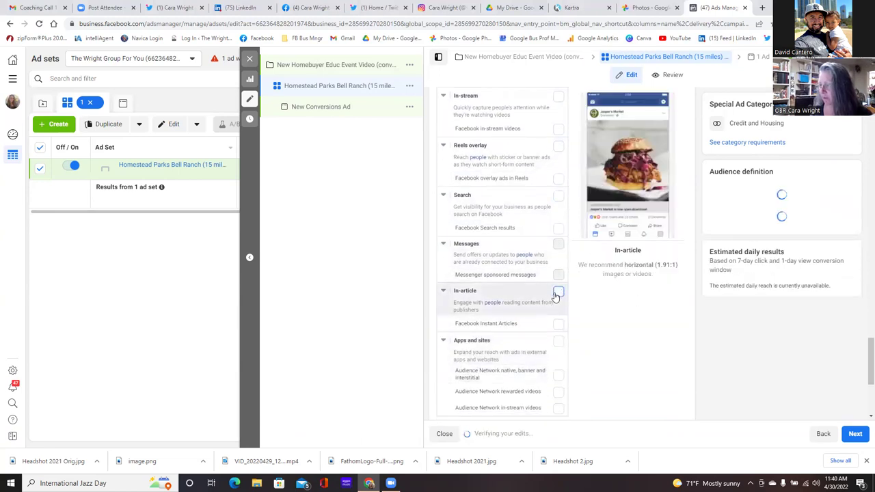
{"action": "scroll", "coordinate": [556, 294], "scroll_direction": "down", "scroll_amount": 3}
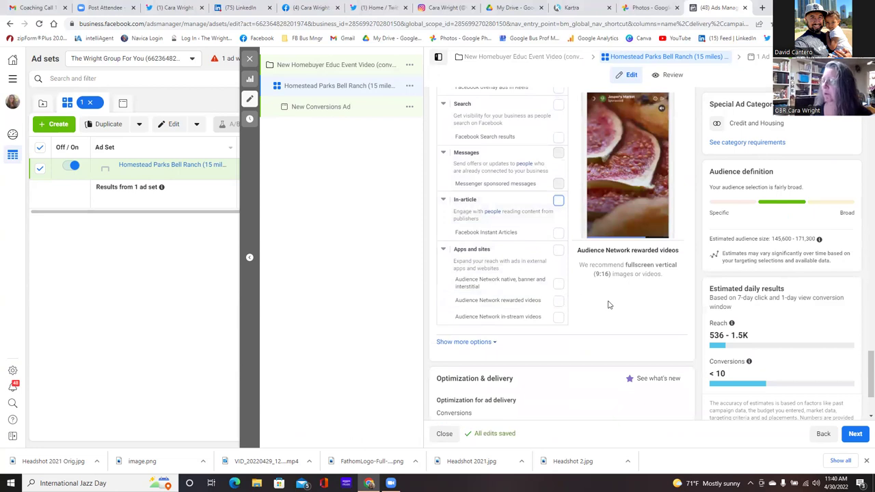
{"action": "scroll", "coordinate": [570, 300], "scroll_direction": "up", "scroll_amount": 10}
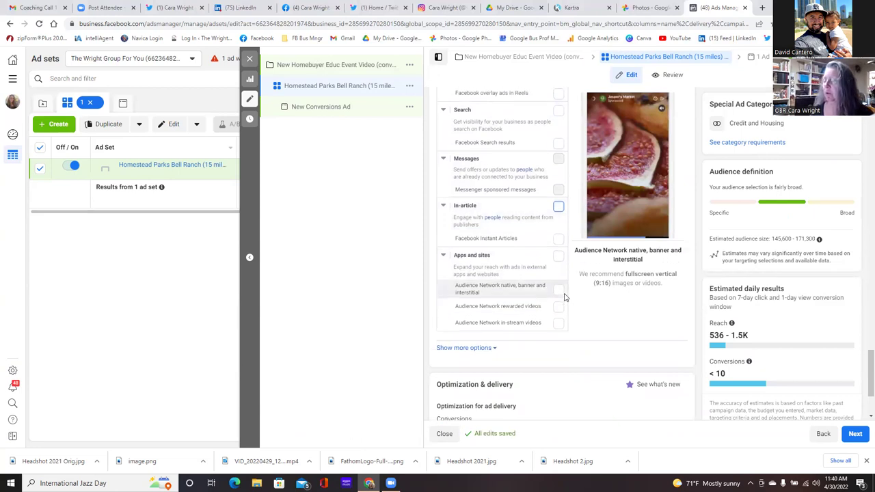
{"action": "scroll", "coordinate": [564, 295], "scroll_direction": "up", "scroll_amount": 3}
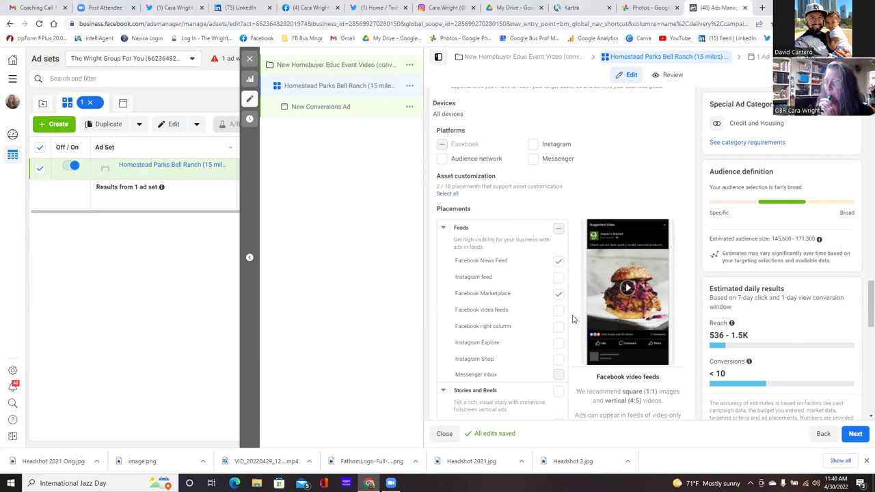
- Review the ad set placements and Conversions optimization and delivery, then advance to the ad level
{"action": "scroll", "coordinate": [573, 319], "scroll_direction": "down", "scroll_amount": 4}
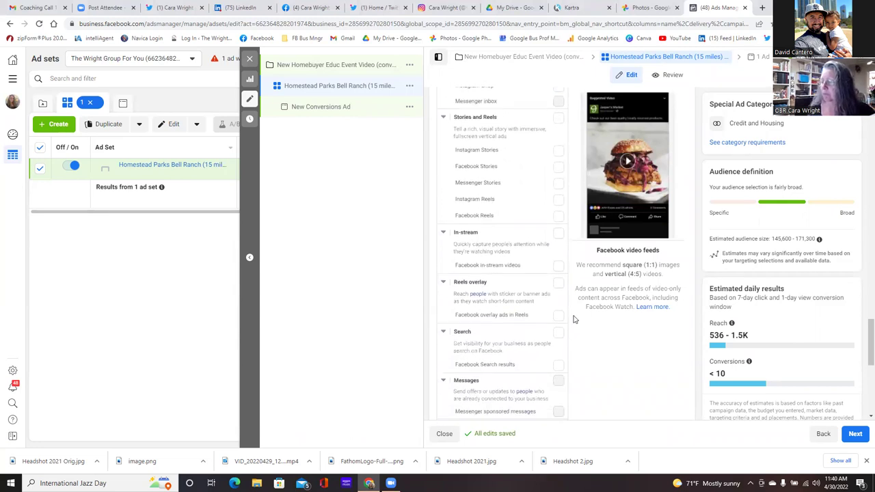
{"action": "scroll", "coordinate": [575, 320], "scroll_direction": "down", "scroll_amount": 1}
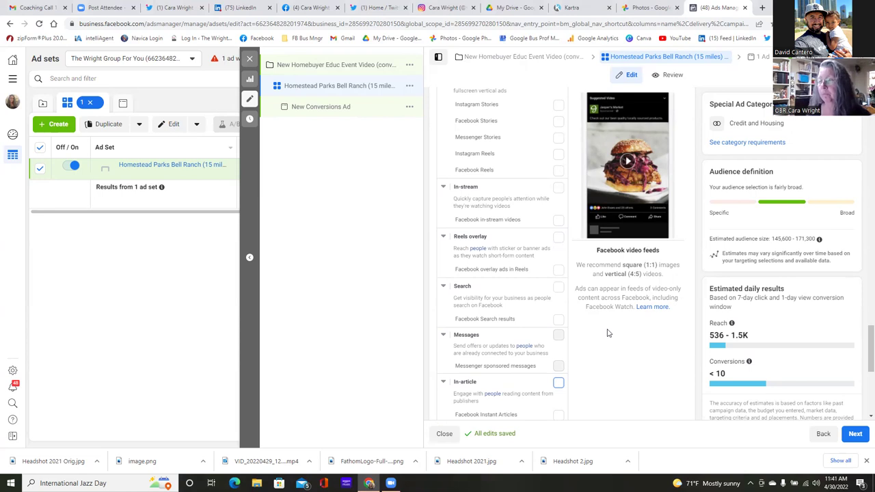
{"action": "scroll", "coordinate": [626, 348], "scroll_direction": "down", "scroll_amount": 1}
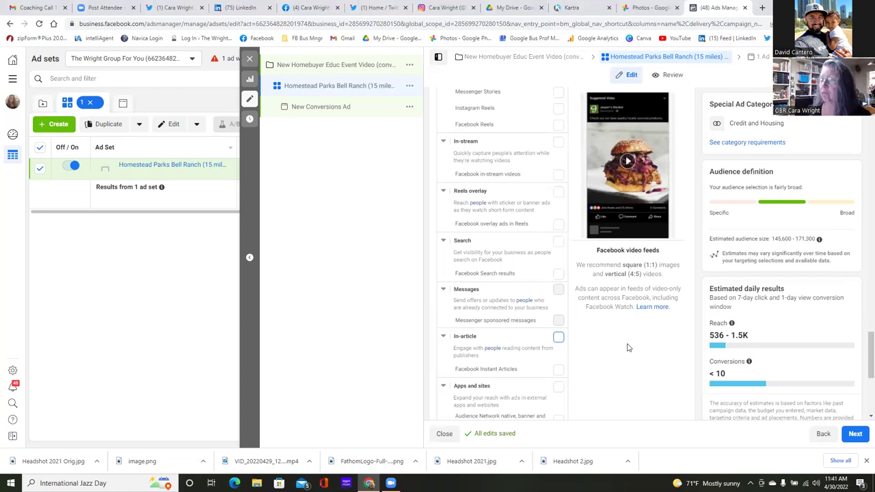
{"action": "scroll", "coordinate": [627, 348], "scroll_direction": "down", "scroll_amount": 2}
{"action": "scroll", "coordinate": [628, 348], "scroll_direction": "down", "scroll_amount": 3}
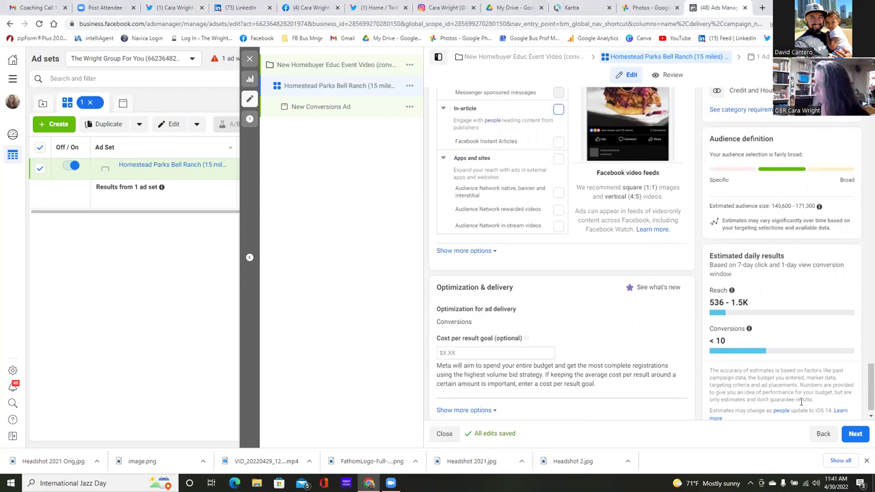
{"action": "left_click", "coordinate": [856, 435]}
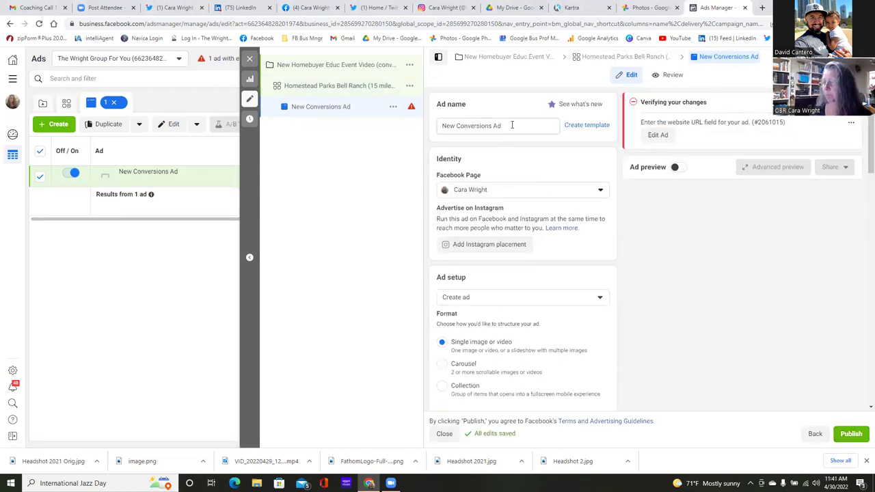
- Rename the ad from 'New Conversions Ad' to 'New Homebuyer Educ Event (Video)'
{"action": "left_click_drag", "start_coordinate": [502, 125], "coordinate": [462, 125]}
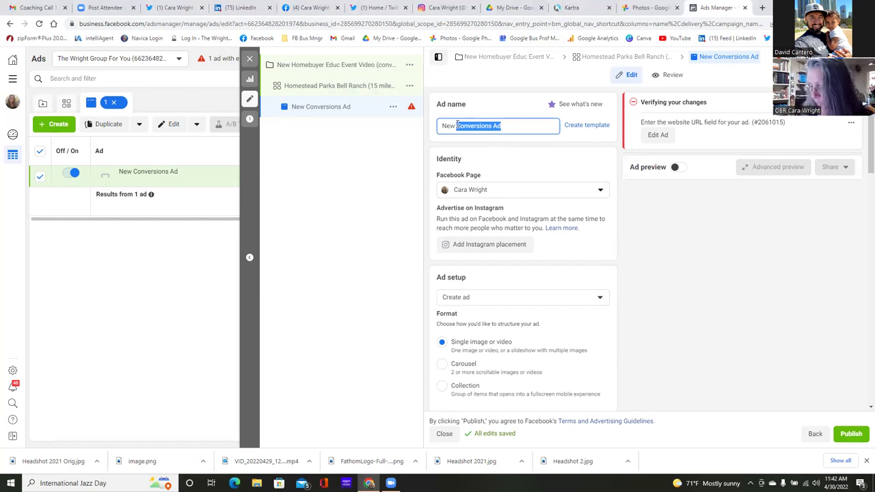
{"action": "type", "text": "Homebuyer Educ"}
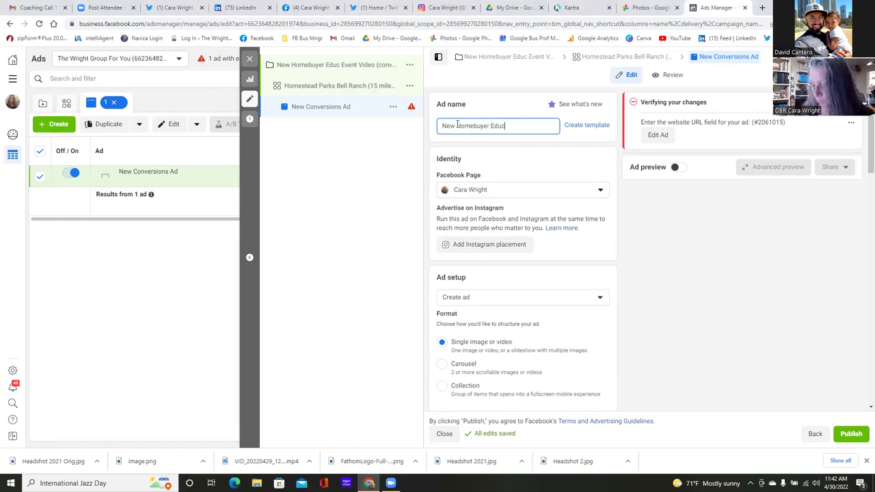
{"action": "type", "text": " Eve"}
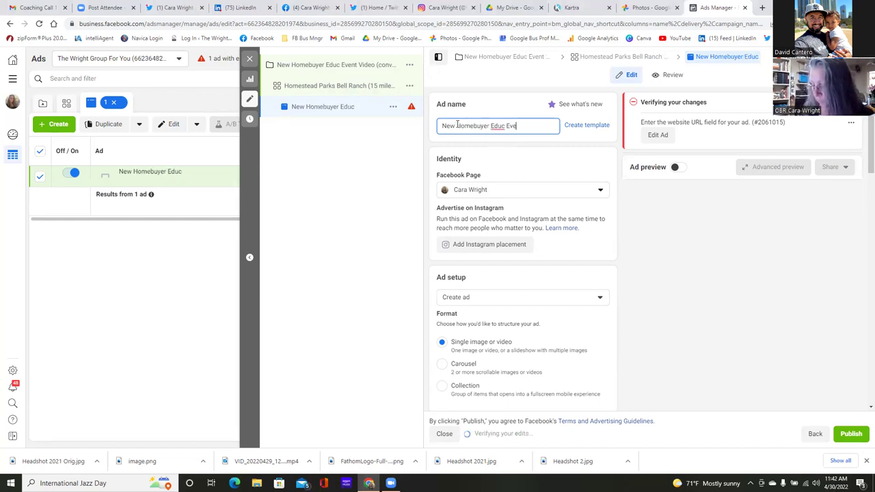
{"action": "type", "text": "nt Video"}
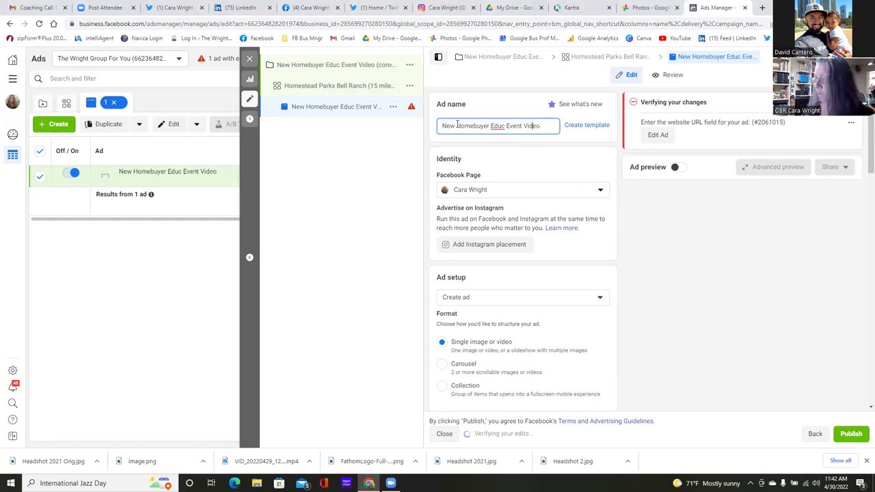
{"action": "type", "text": "("}
{"action": "type", "text": ")"}
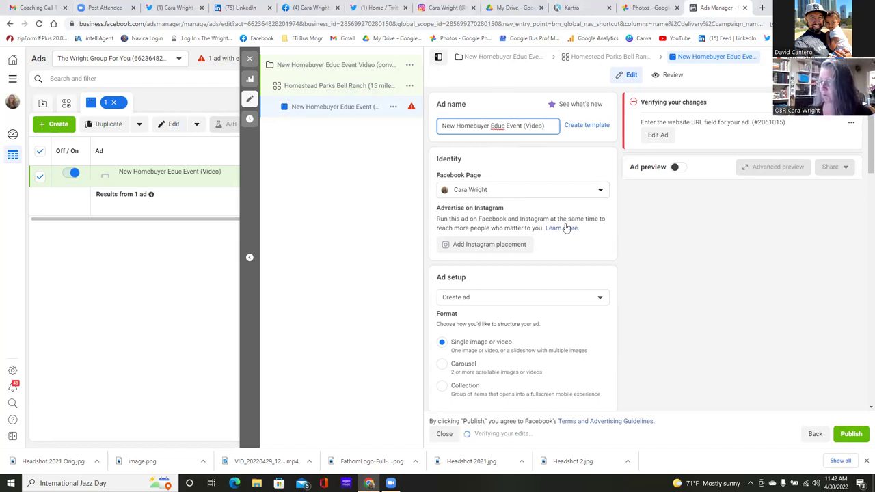
{"action": "scroll", "coordinate": [565, 228], "scroll_direction": "down", "scroll_amount": 3}
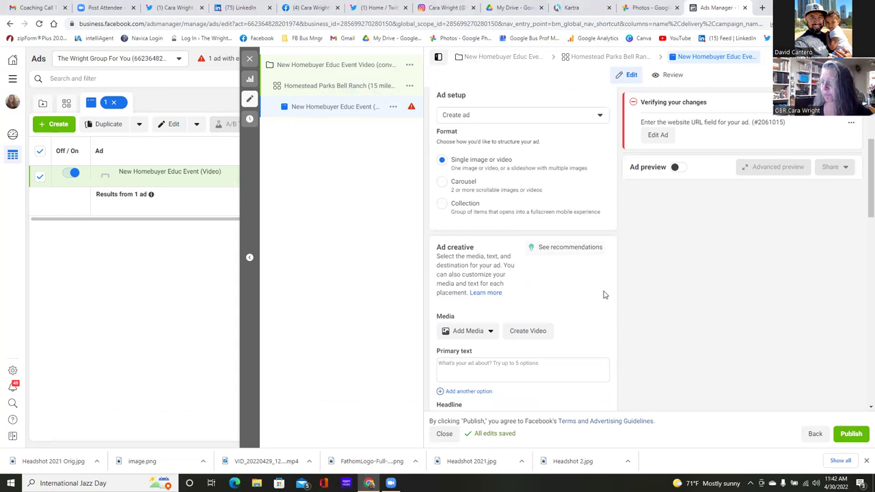
{"action": "scroll", "coordinate": [536, 287], "scroll_direction": "up", "scroll_amount": 1}
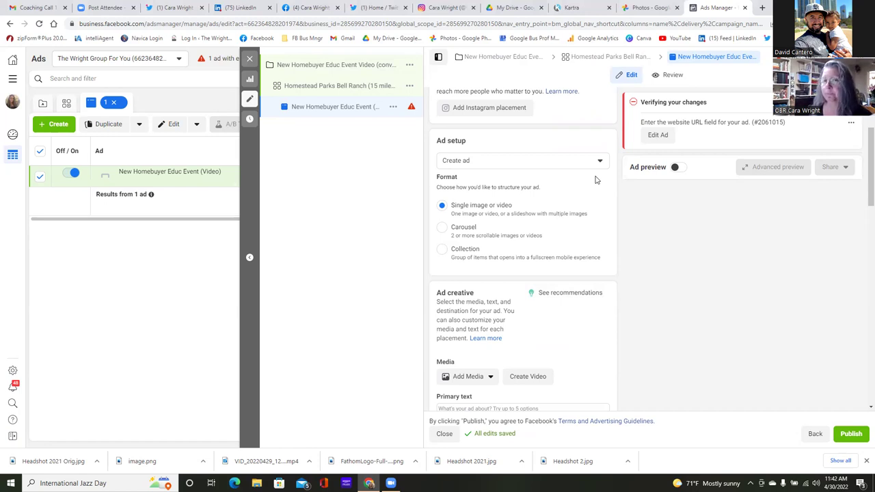
- Switch Ad setup to Use existing post and choose the Apr 30 Odessa & Midland video post
{"action": "left_click", "coordinate": [600, 163]}
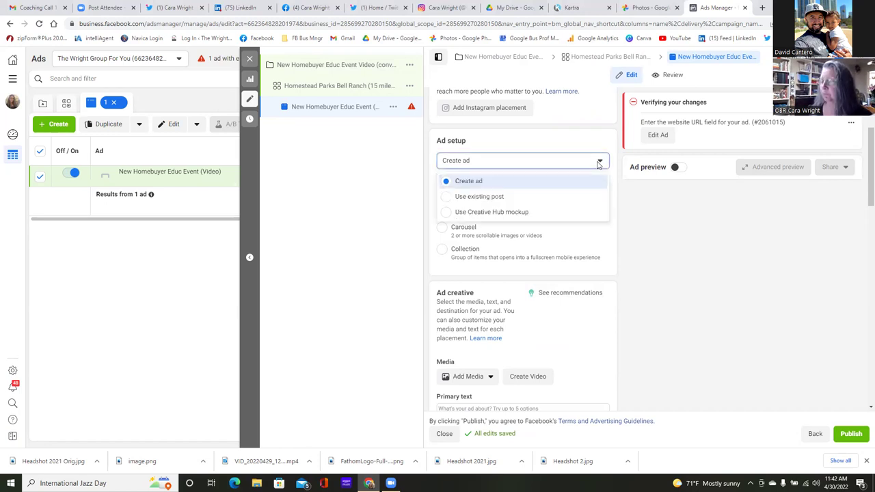
{"action": "left_click", "coordinate": [445, 197]}
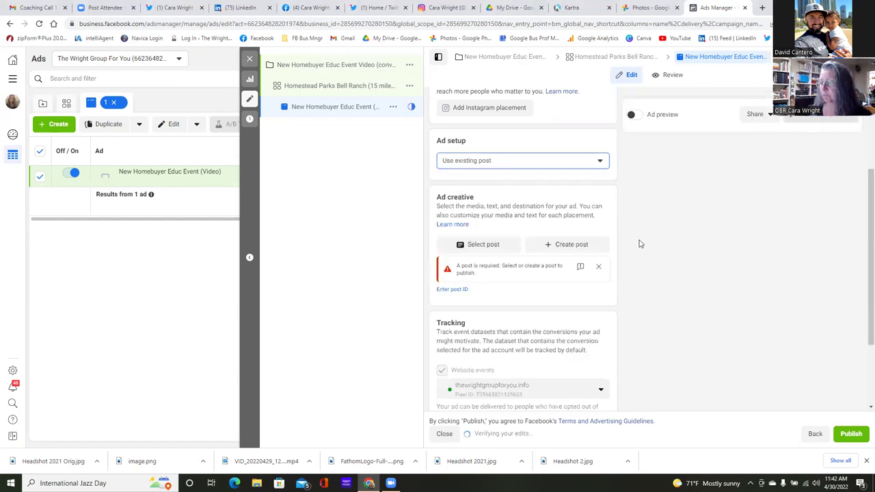
{"action": "scroll", "coordinate": [636, 242], "scroll_direction": "down", "scroll_amount": 1}
{"action": "left_click", "coordinate": [502, 204]}
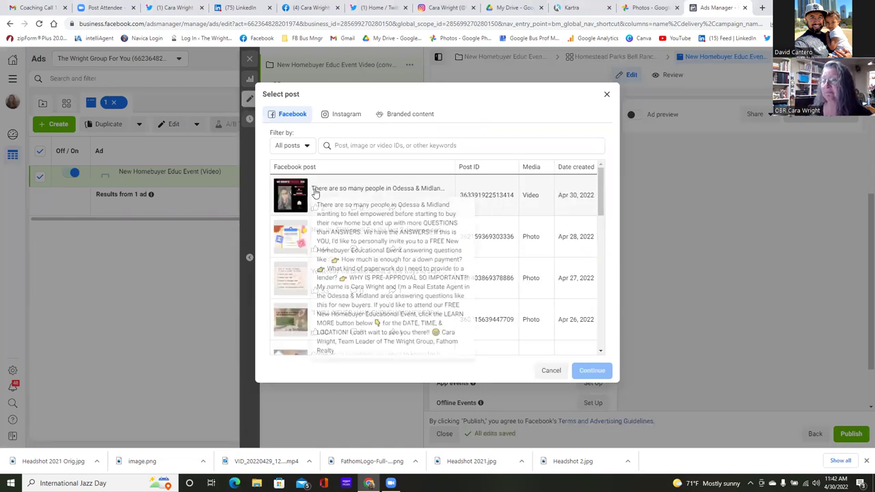
{"action": "left_click", "coordinate": [319, 188]}
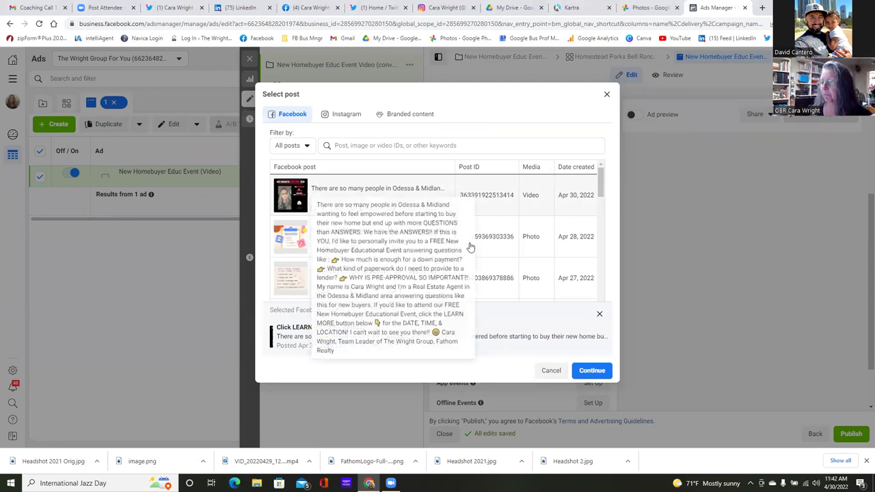
{"action": "left_click", "coordinate": [594, 371]}
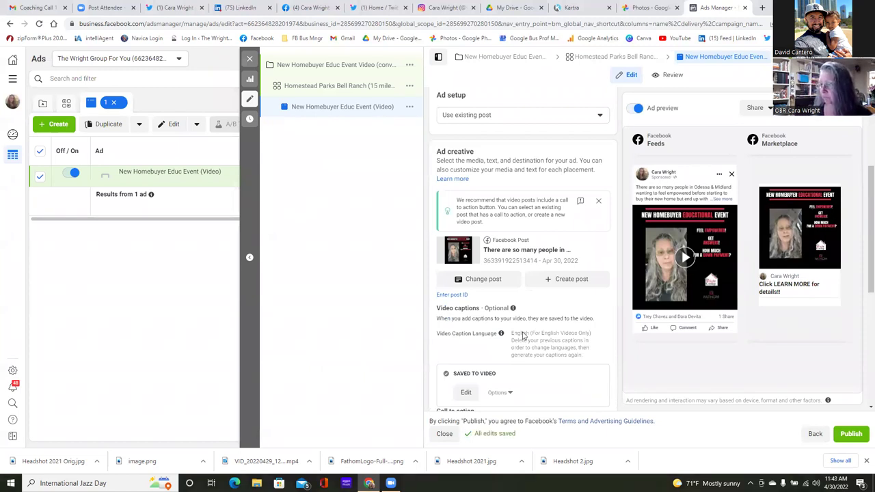
{"action": "scroll", "coordinate": [571, 294], "scroll_direction": "down", "scroll_amount": 5}
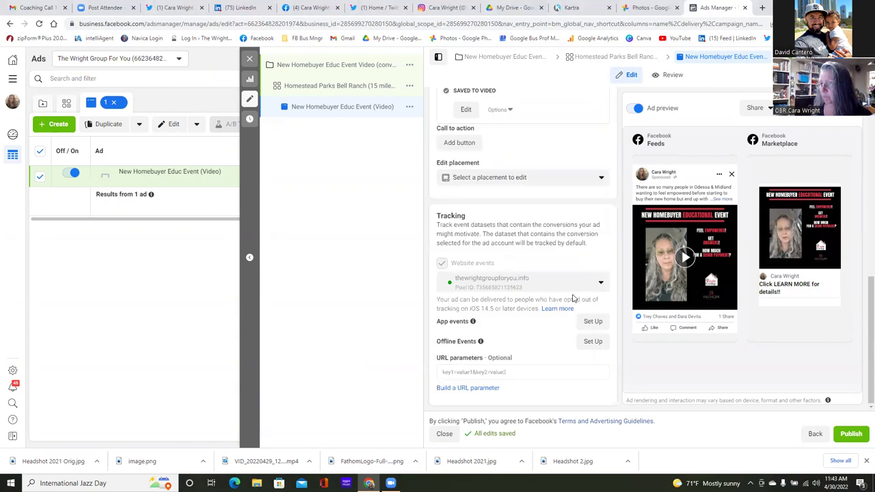
{"action": "scroll", "coordinate": [573, 299], "scroll_direction": "up", "scroll_amount": 3}
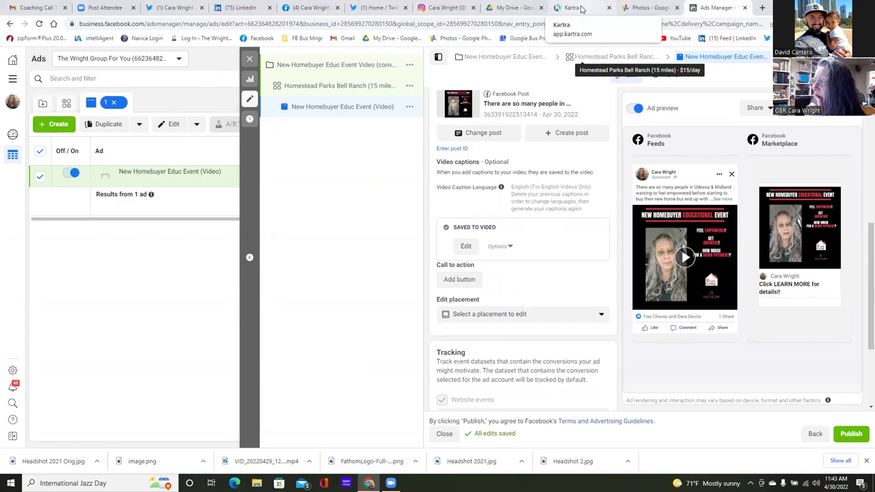
- In Kartra, close the email sequence details and go to the My Pages list
{"action": "left_click", "coordinate": [580, 8]}
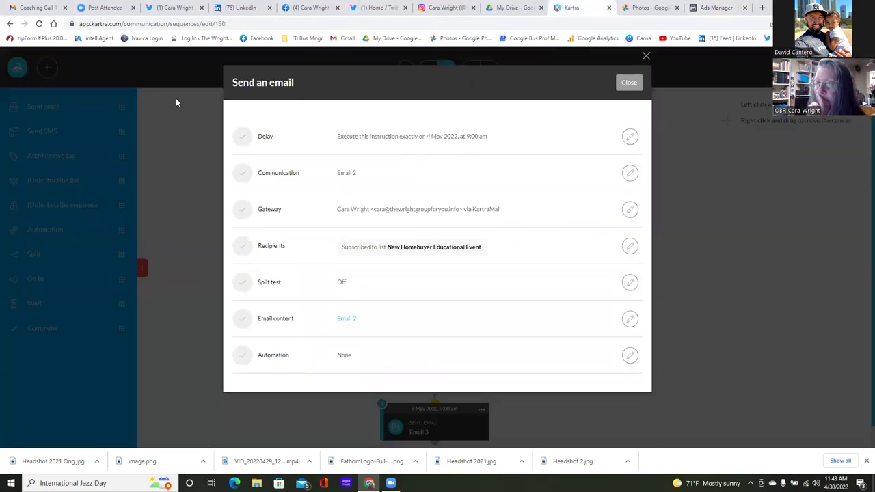
{"action": "left_click", "coordinate": [628, 83]}
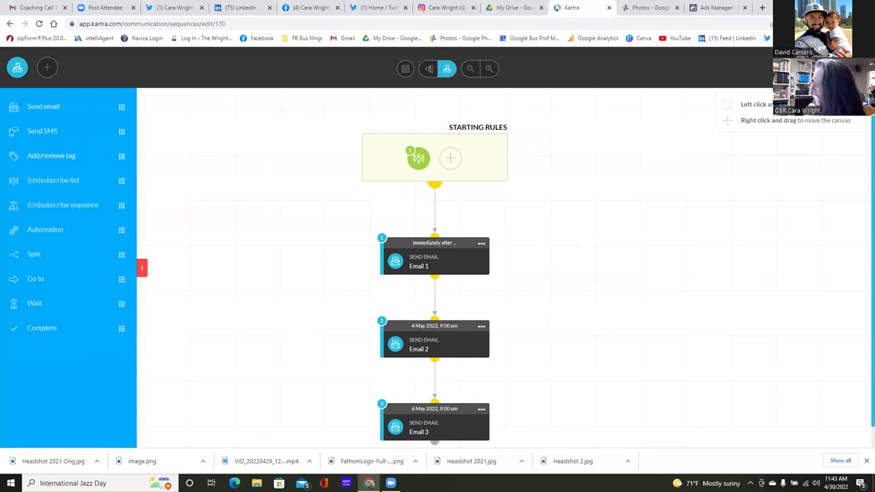
{"action": "key", "text": "alt+Left"}
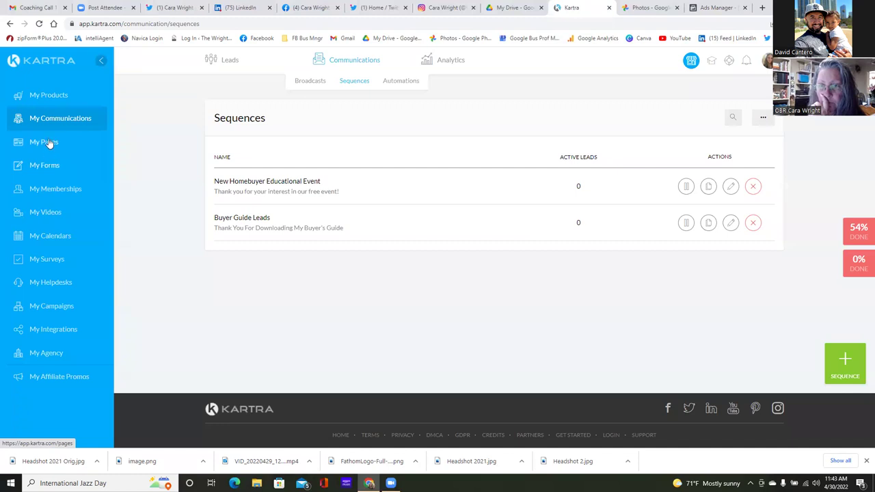
{"action": "left_click", "coordinate": [51, 144]}
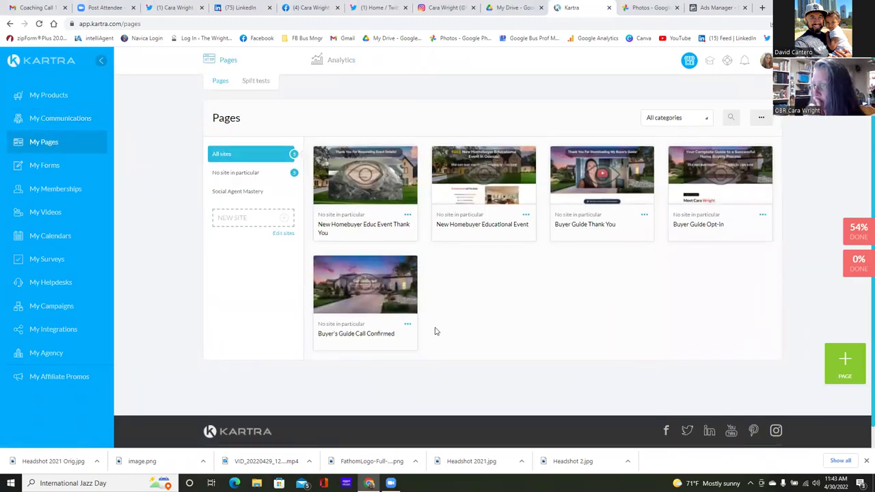
- Copy the New Homebuyer Educational Event page's published URL and return to Ads Manager
{"action": "left_click", "coordinate": [527, 217]}
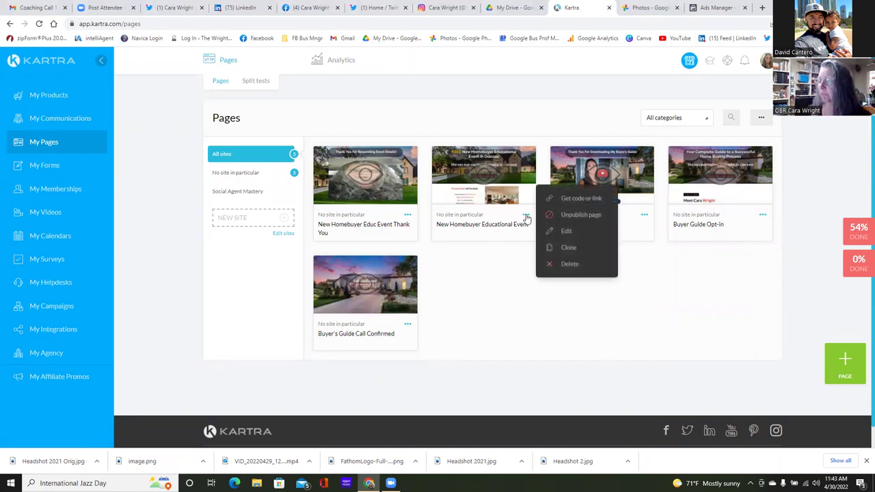
{"action": "left_click", "coordinate": [583, 198]}
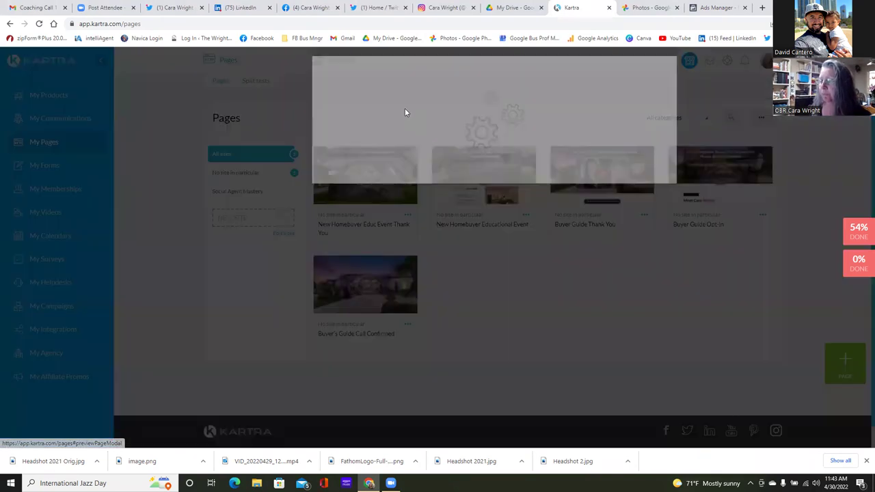
{"action": "left_click", "coordinate": [404, 156]}
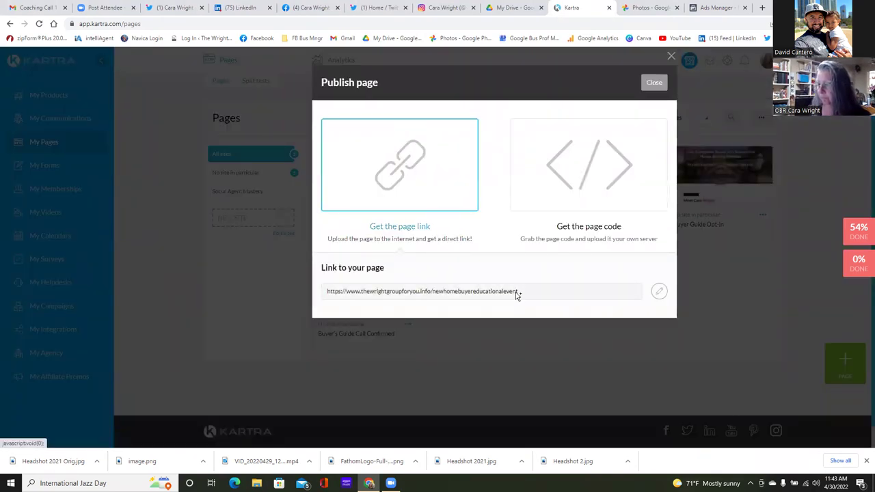
{"action": "left_click_drag", "start_coordinate": [519, 292], "coordinate": [328, 292]}
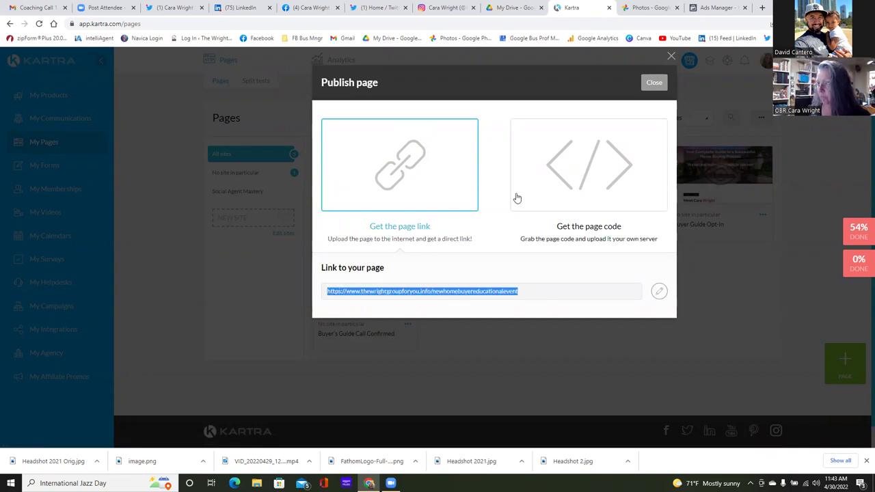
{"action": "right_click", "coordinate": [528, 295]}
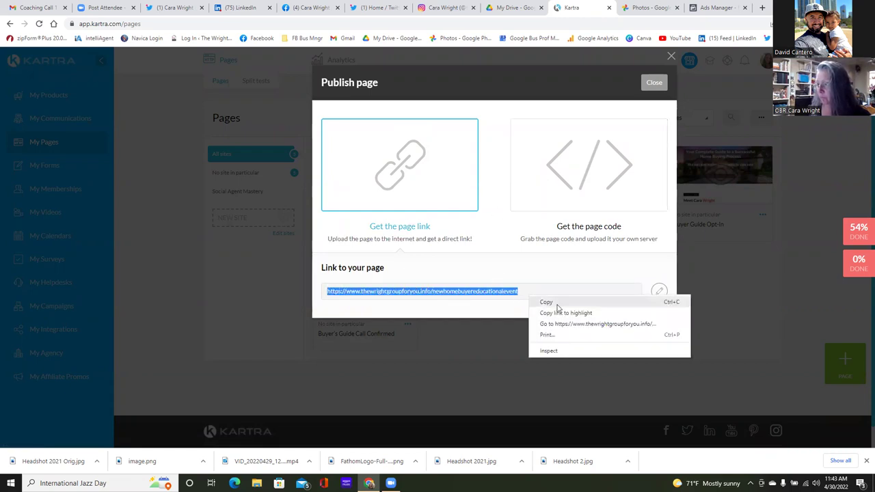
{"action": "left_click", "coordinate": [547, 303]}
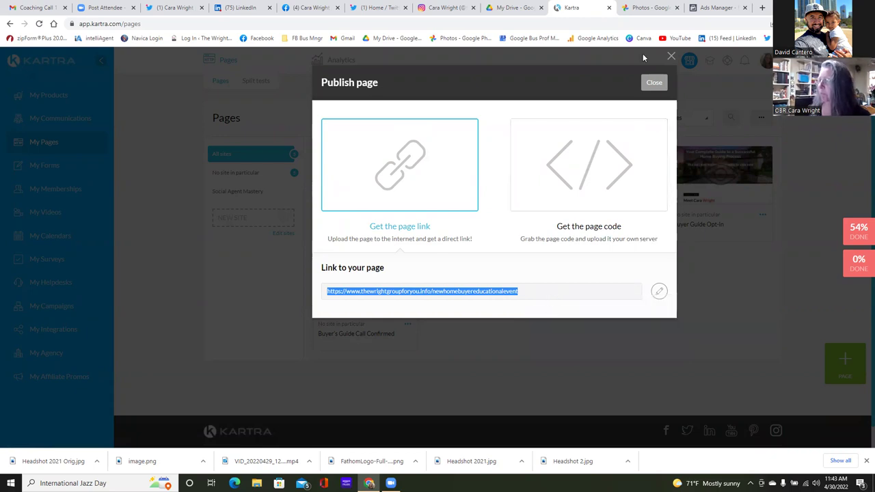
{"action": "left_click", "coordinate": [717, 8]}
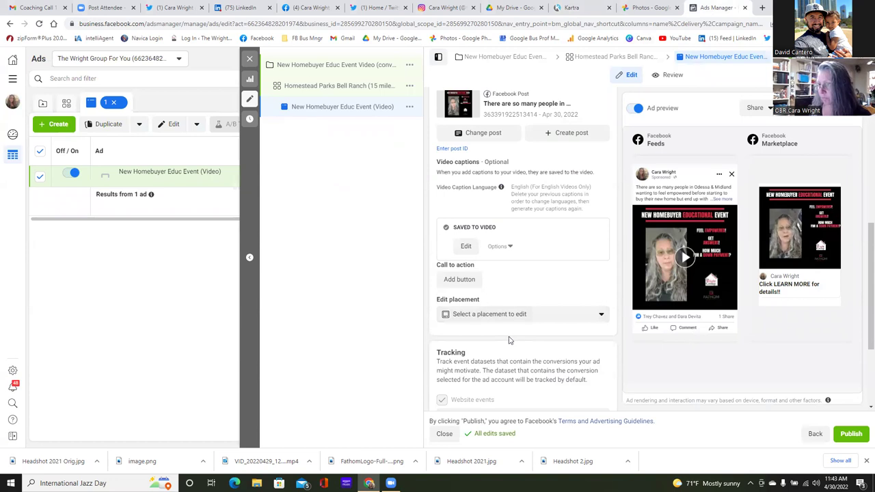
- Paste the Kartra event page URL as the post's Website URL and apply the call to action
{"action": "left_click", "coordinate": [465, 279]}
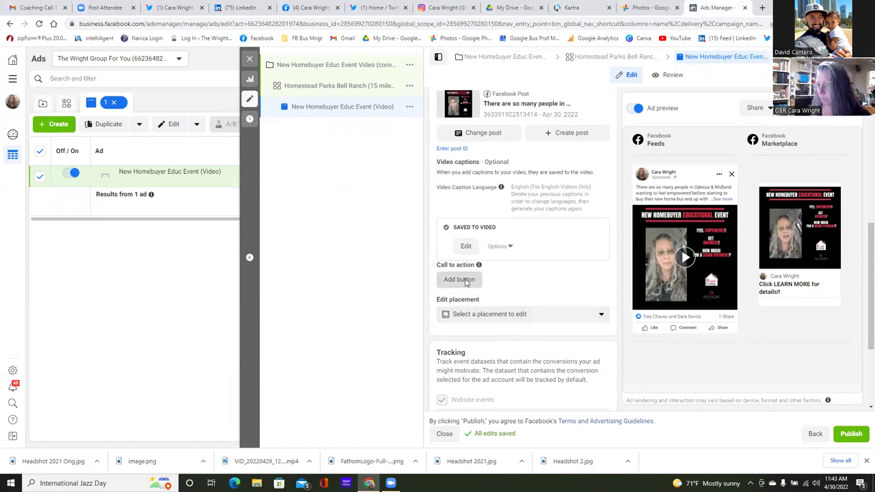
{"action": "left_click", "coordinate": [366, 221]}
{"action": "right_click", "coordinate": [366, 221]}
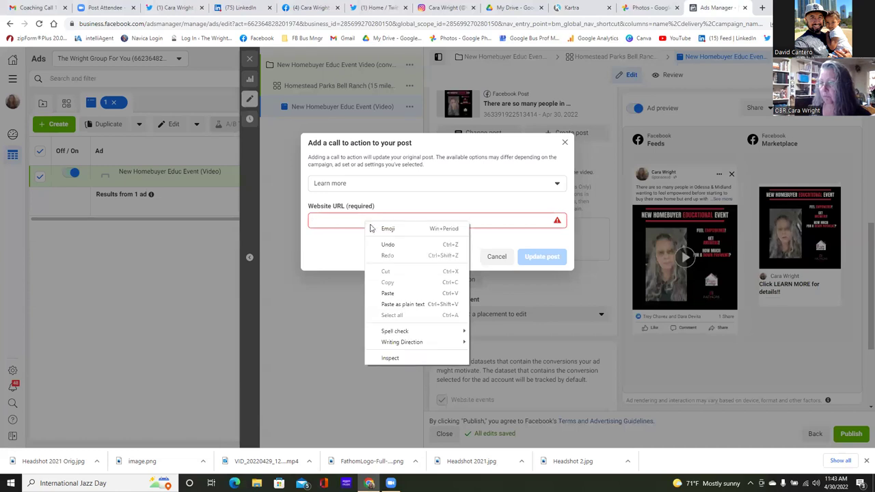
{"action": "left_click", "coordinate": [389, 294]}
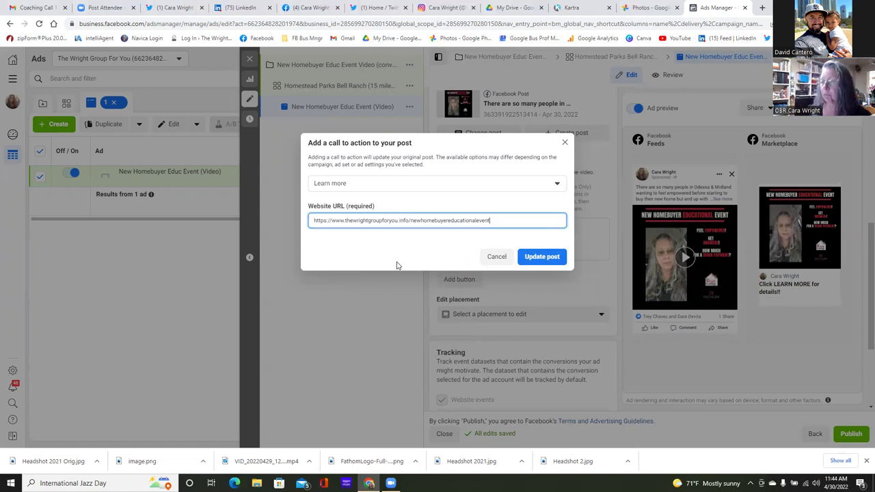
{"action": "left_click", "coordinate": [535, 260]}
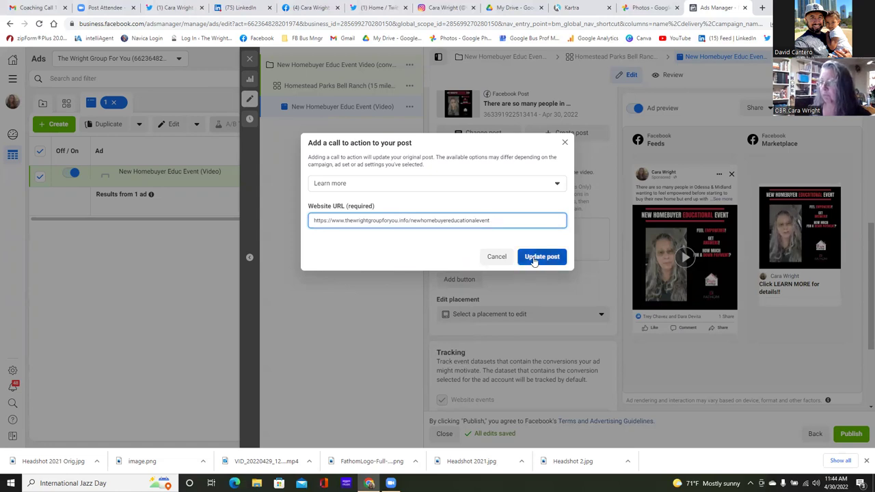
- Confirm Learn more as the call-to-action button and update the post
{"action": "left_click", "coordinate": [558, 185]}
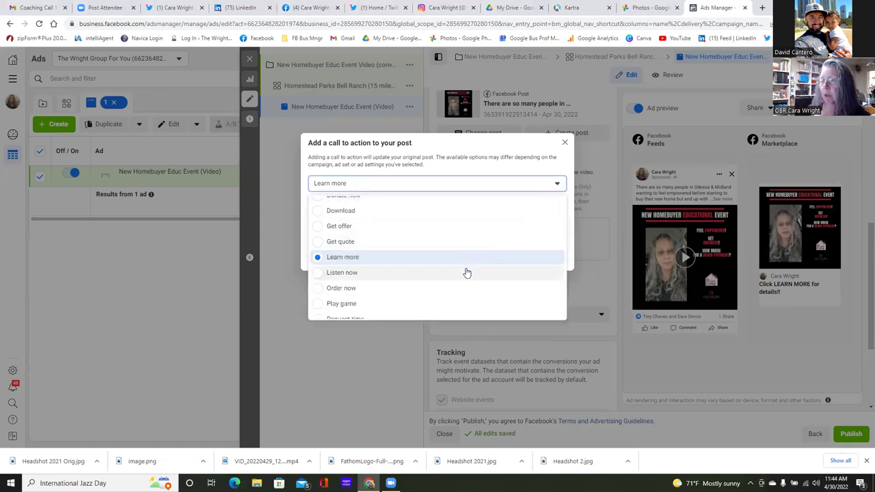
{"action": "scroll", "coordinate": [465, 268], "scroll_direction": "up", "scroll_amount": 1}
{"action": "scroll", "coordinate": [465, 268], "scroll_direction": "up", "scroll_amount": 3}
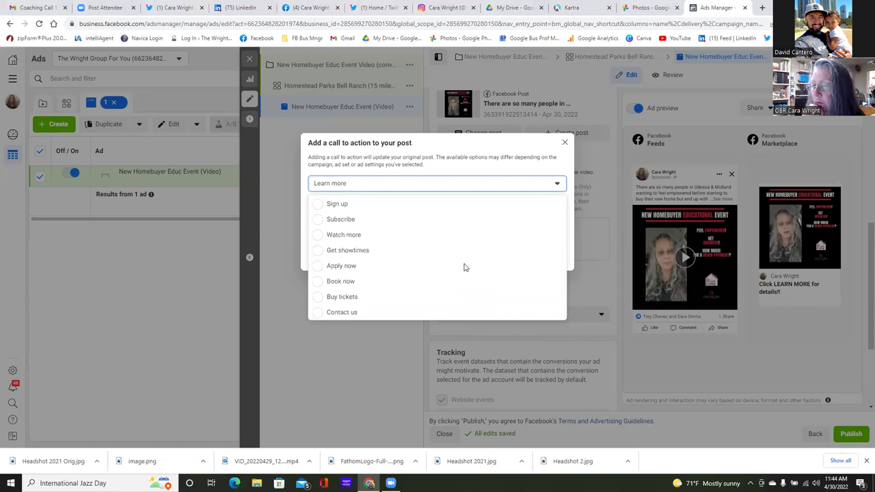
{"action": "scroll", "coordinate": [465, 268], "scroll_direction": "down", "scroll_amount": 4}
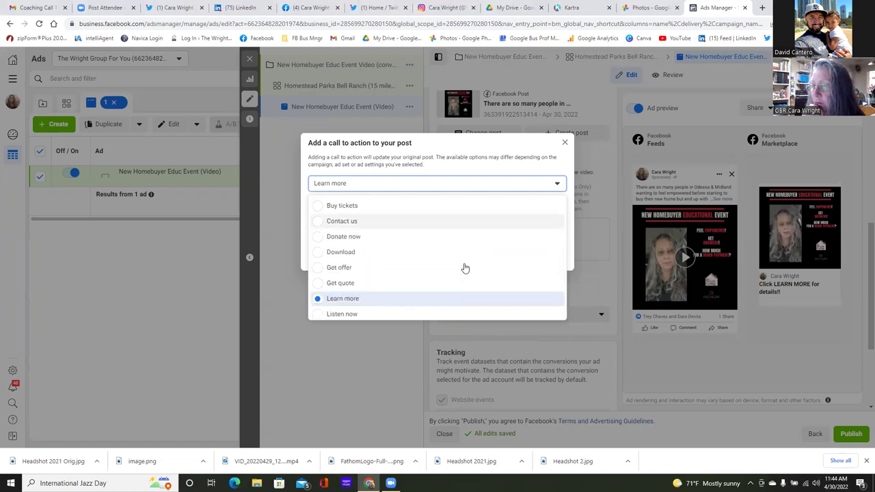
{"action": "scroll", "coordinate": [465, 265], "scroll_direction": "down", "scroll_amount": 3}
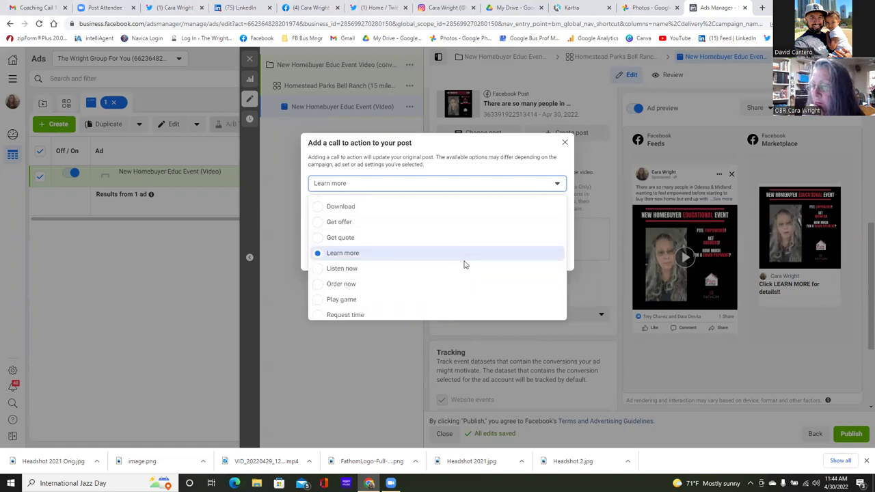
{"action": "scroll", "coordinate": [465, 264], "scroll_direction": "down", "scroll_amount": 2}
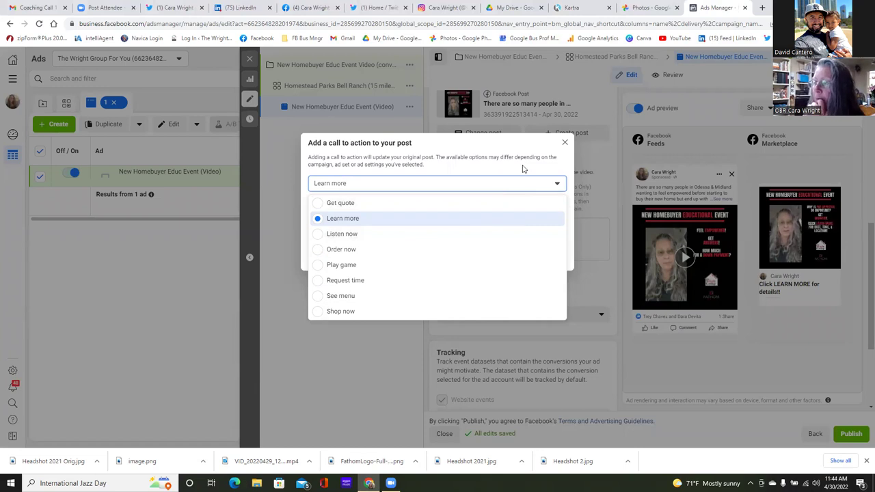
{"action": "left_click", "coordinate": [508, 183]}
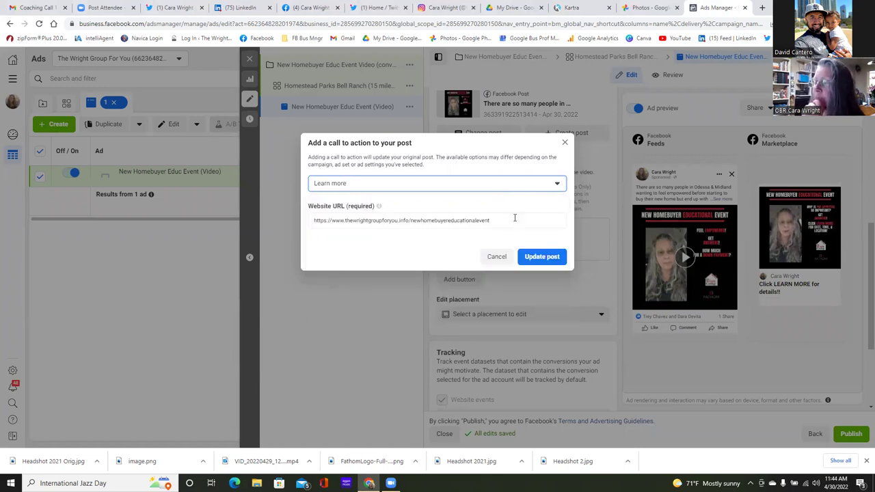
{"action": "left_click", "coordinate": [531, 259]}
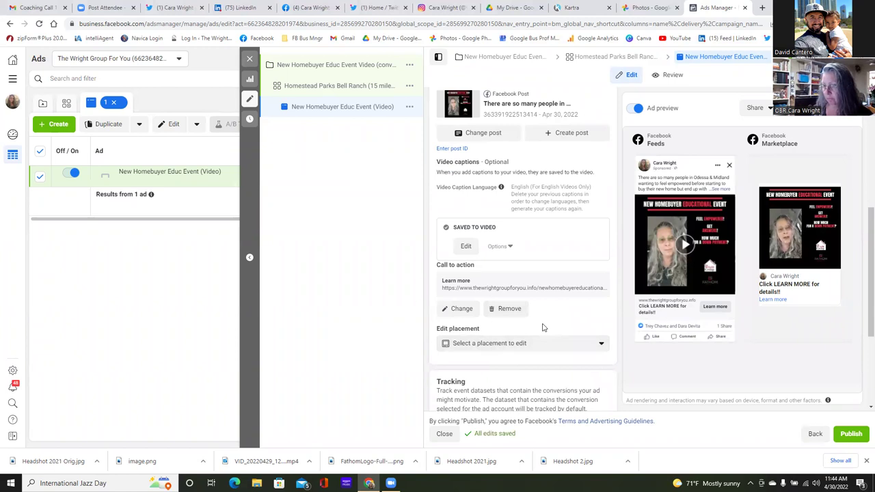
- Publish the New Homebuyer Educ Event (Video) ad and open a new browser tab
{"action": "scroll", "coordinate": [542, 328], "scroll_direction": "down", "scroll_amount": 3}
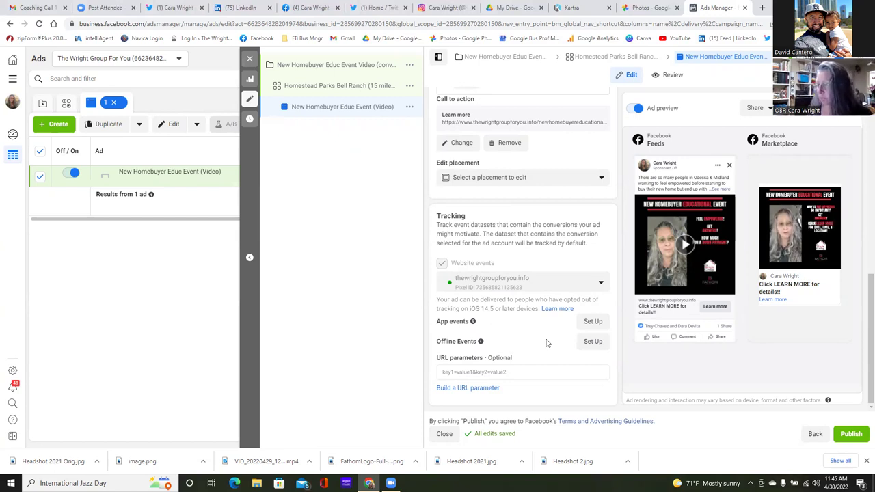
{"action": "left_click", "coordinate": [859, 438]}
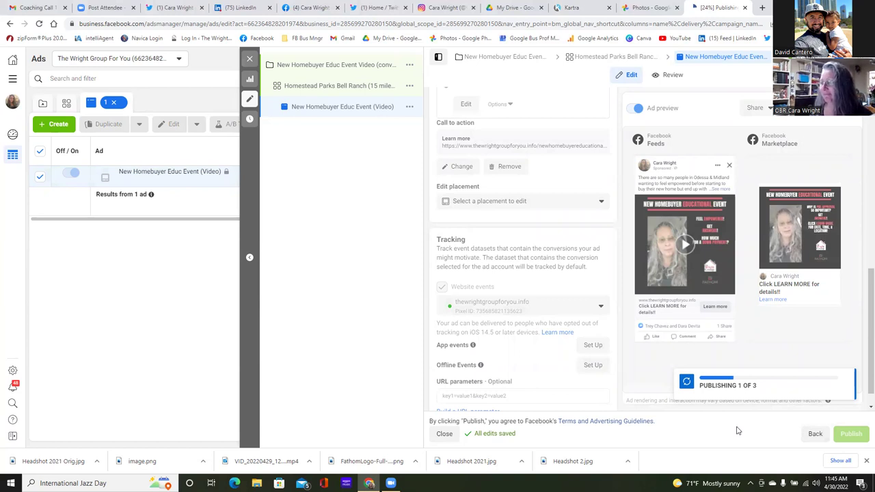
{"action": "scroll", "coordinate": [752, 359], "scroll_direction": "up", "scroll_amount": 1}
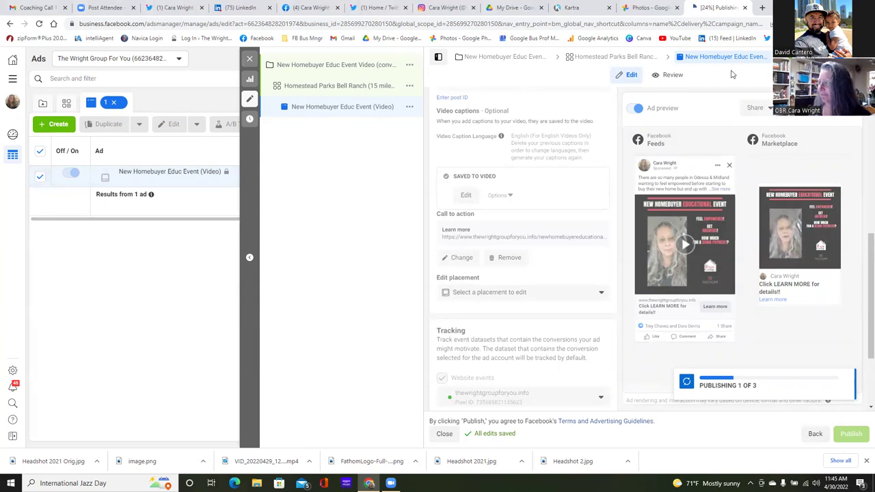
{"action": "left_click", "coordinate": [762, 8]}
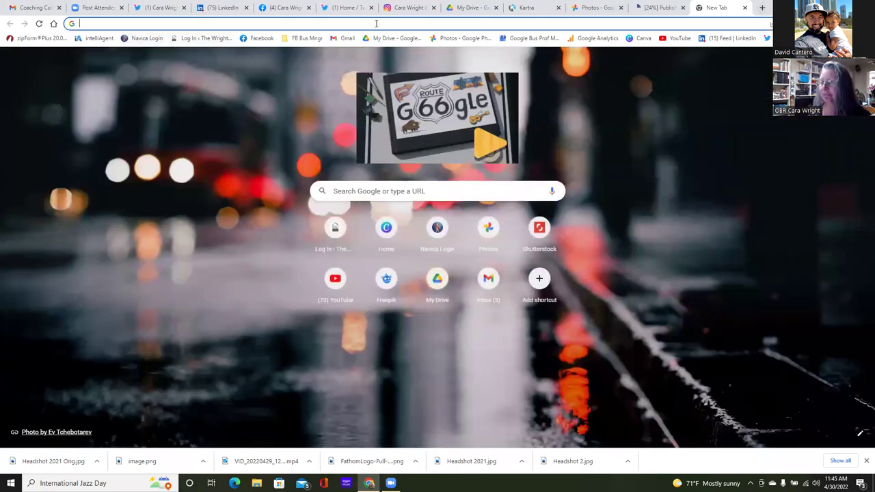
- Load Ads Manager from the FB Bus Mngr bookmark, publish the drafts, and leave the old editor
{"action": "left_click", "coordinate": [305, 39]}
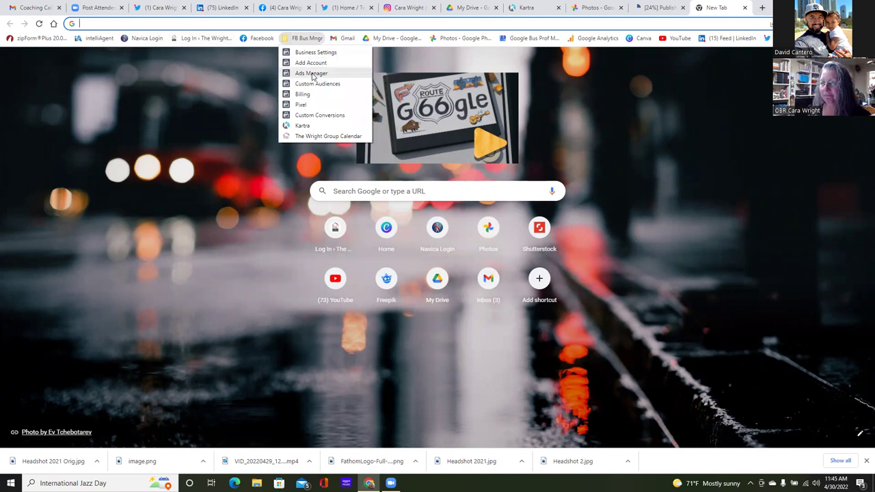
{"action": "left_click", "coordinate": [312, 73]}
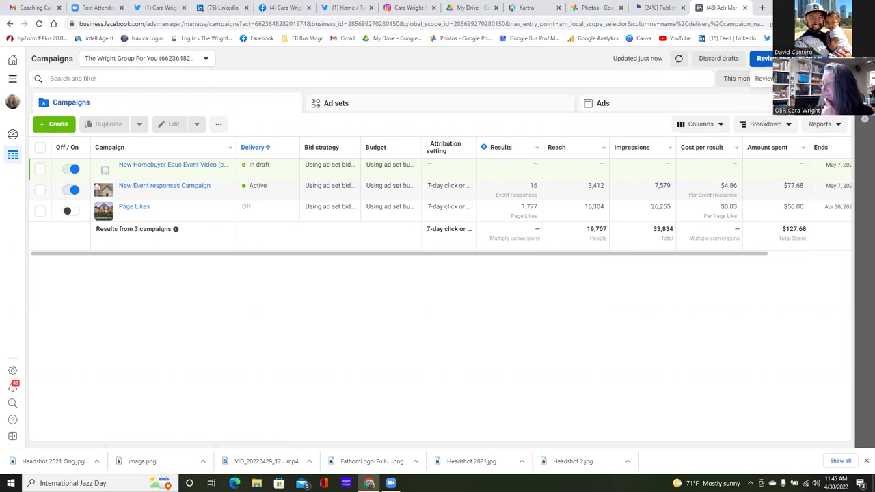
{"action": "left_click", "coordinate": [764, 58]}
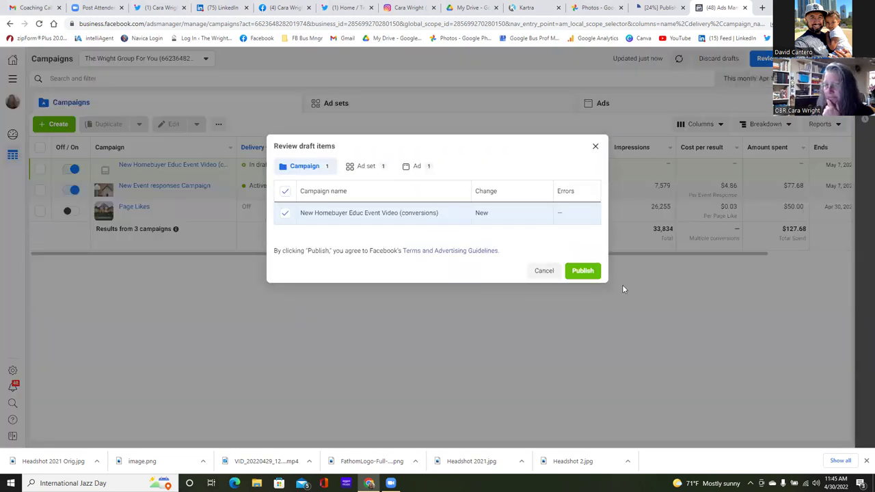
{"action": "left_click", "coordinate": [584, 271]}
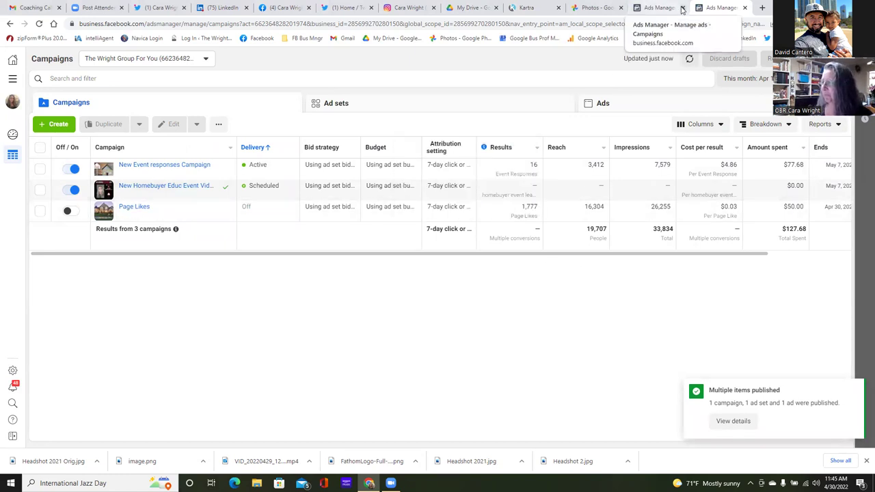
{"action": "left_click", "coordinate": [669, 8]}
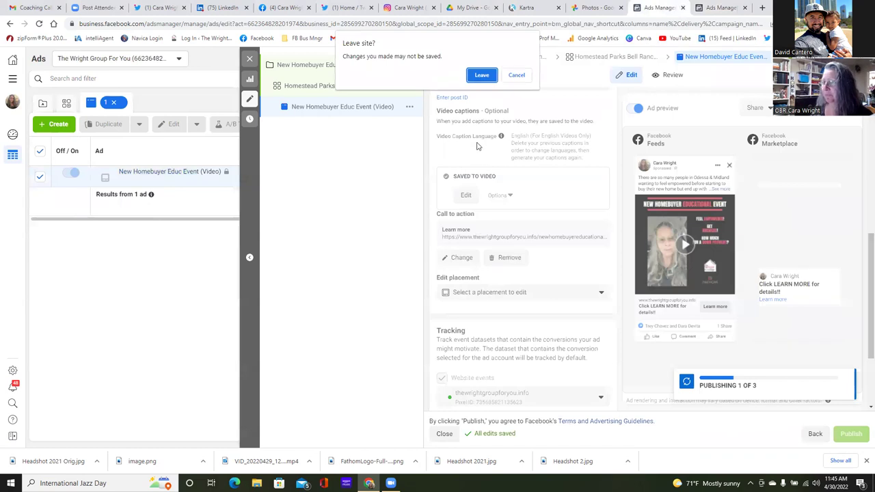
{"action": "left_click", "coordinate": [482, 75]}
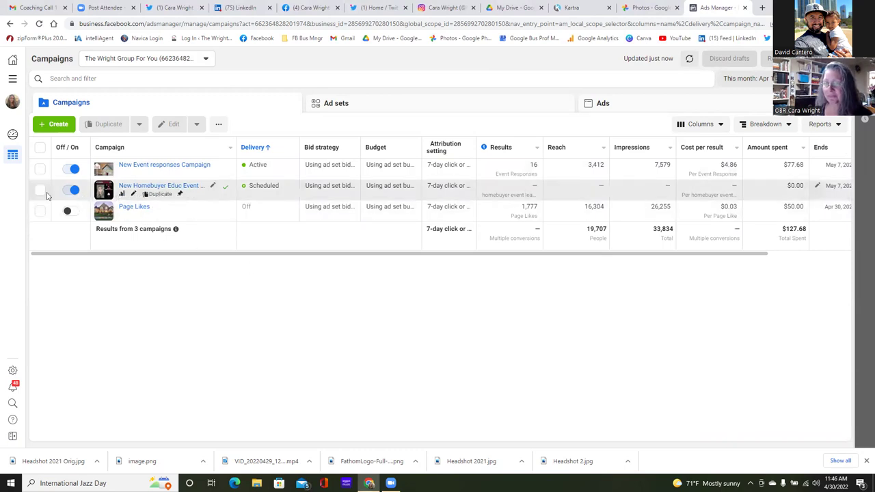
- Select the New Homebuyer Educ Event campaign and view its ad sets
{"action": "left_click", "coordinate": [40, 191]}
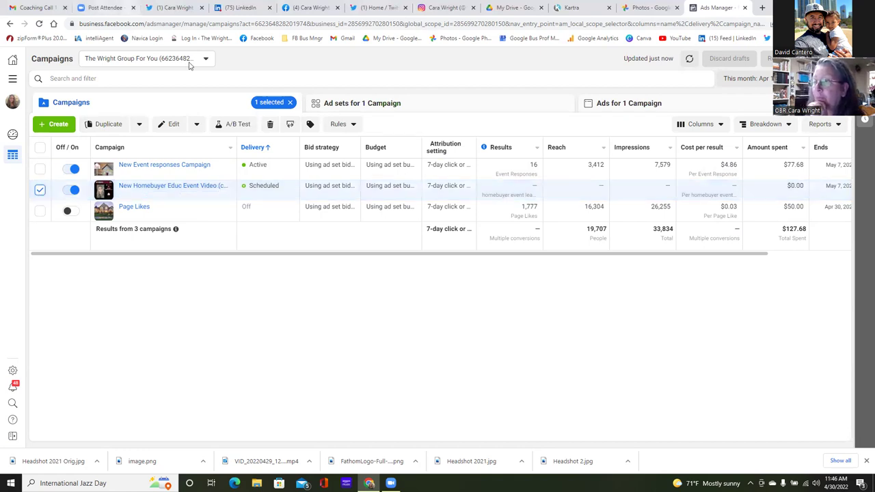
{"action": "left_click", "coordinate": [456, 109]}
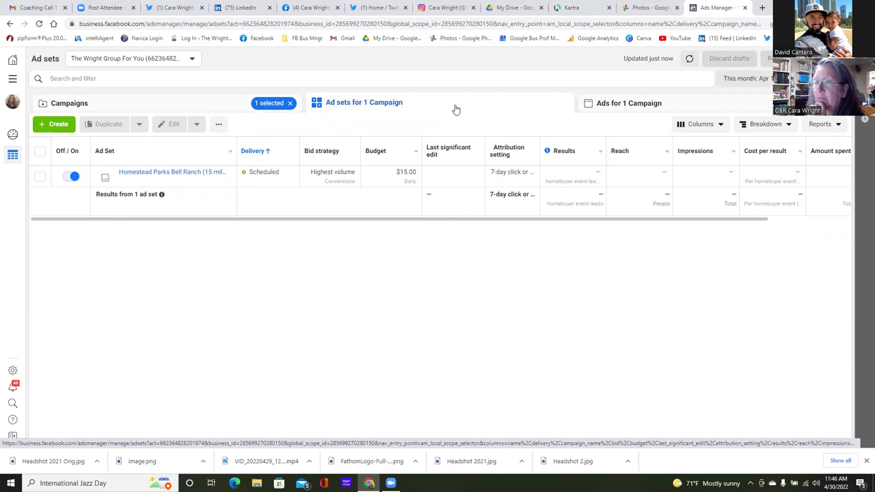
- Switch to the campaign's Ads view to see the video ad processing
{"action": "left_click", "coordinate": [690, 107]}
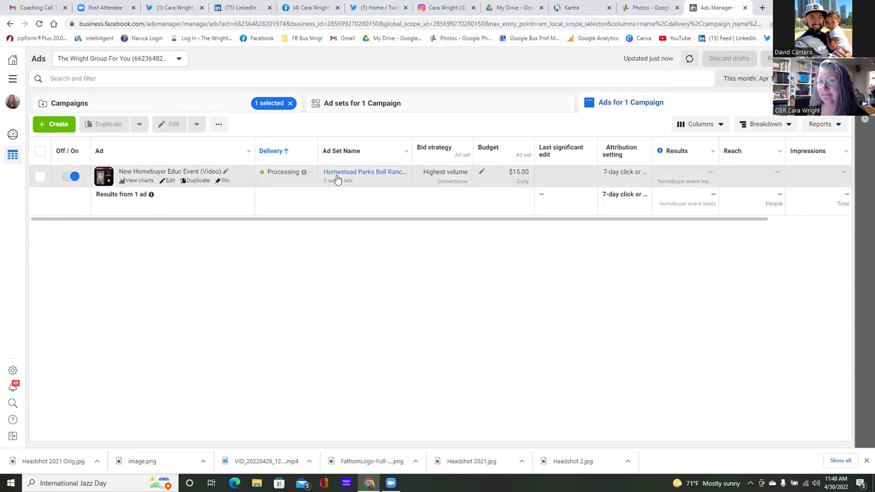
- Open the homebuyer event ad and preview it in the Facebook Desktop News Feed
{"action": "left_click", "coordinate": [169, 181]}
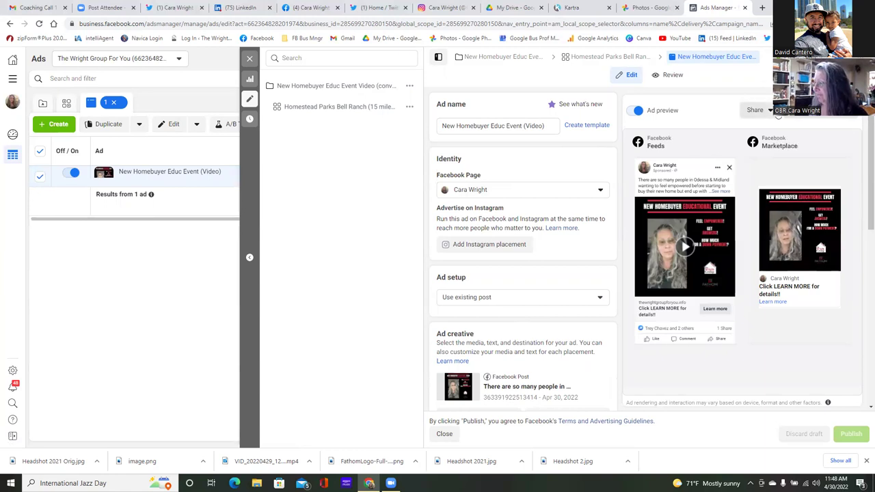
{"action": "left_click", "coordinate": [769, 110]}
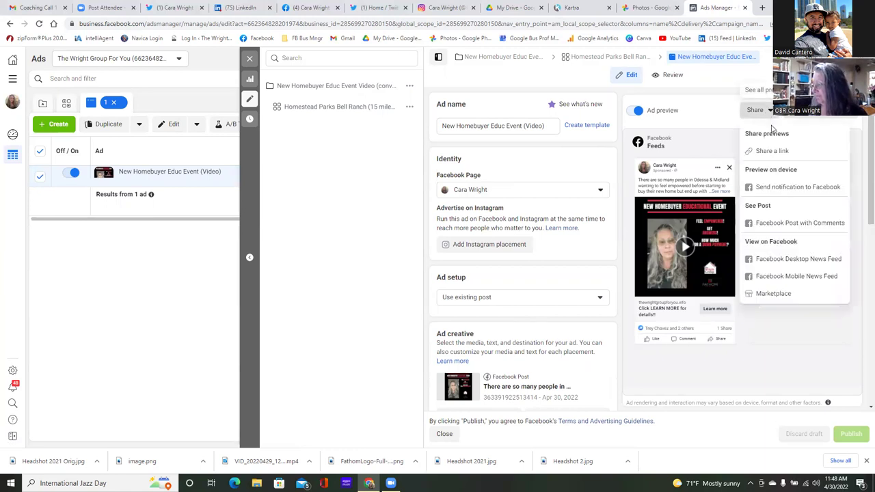
{"action": "left_click", "coordinate": [774, 259]}
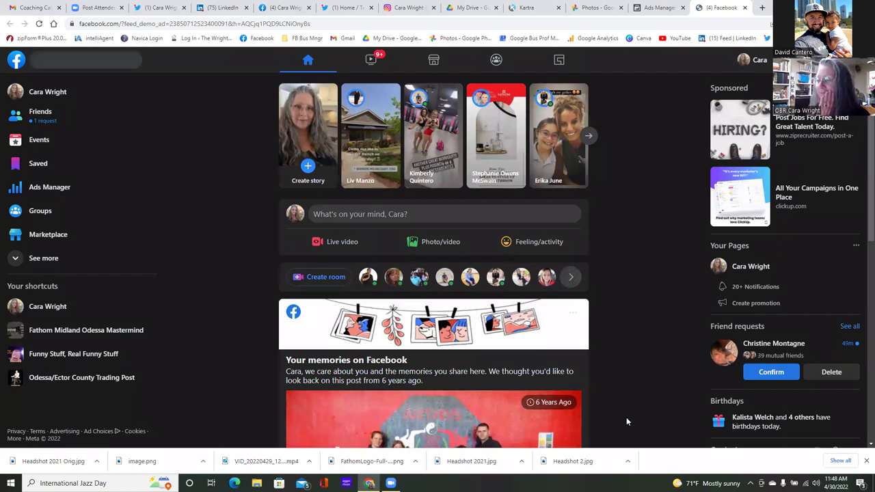
- Scroll the news feed to the Sponsored New Homebuyer Educational Event video post with its Learn more button
{"action": "scroll", "coordinate": [576, 340], "scroll_direction": "down", "scroll_amount": 2}
{"action": "scroll", "coordinate": [576, 340], "scroll_direction": "down", "scroll_amount": 5}
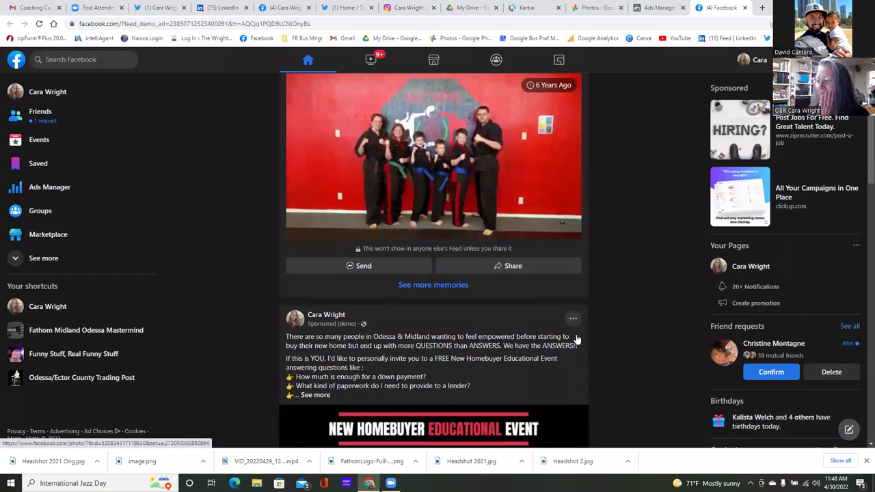
{"action": "scroll", "coordinate": [576, 337], "scroll_direction": "down", "scroll_amount": 1}
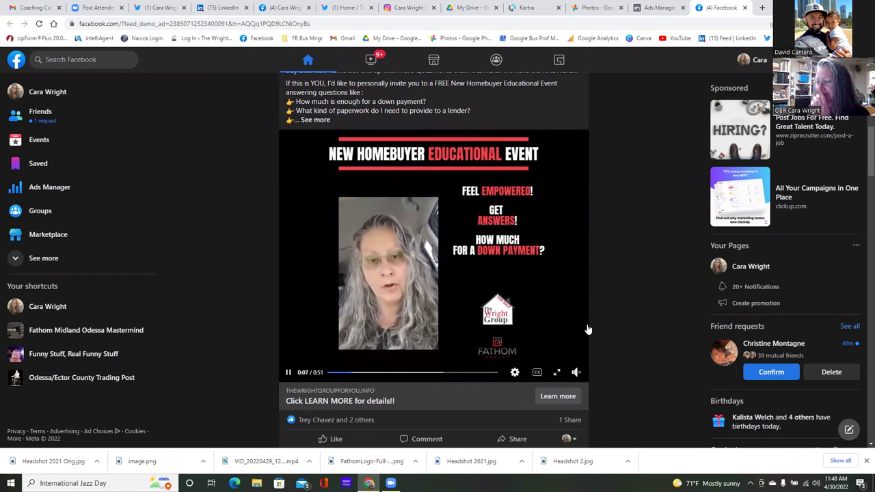
{"action": "scroll", "coordinate": [579, 322], "scroll_direction": "up", "scroll_amount": 1}
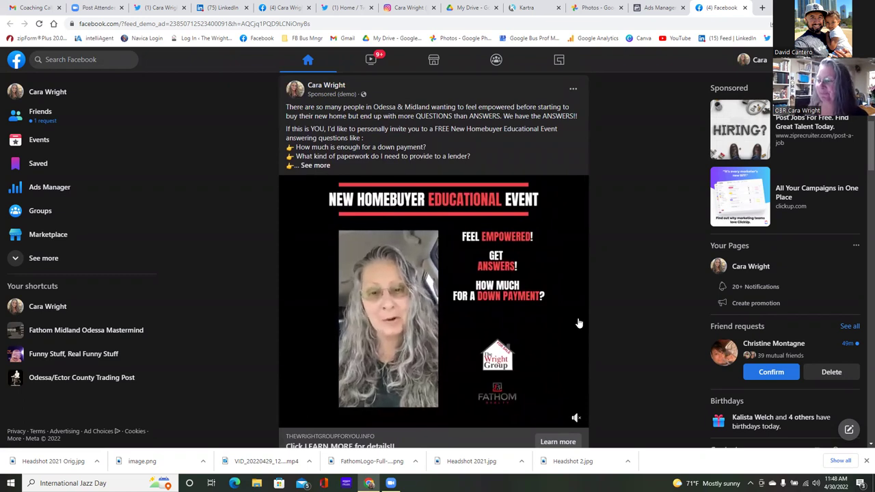
{"action": "mouse_move", "coordinate": [577, 324]}
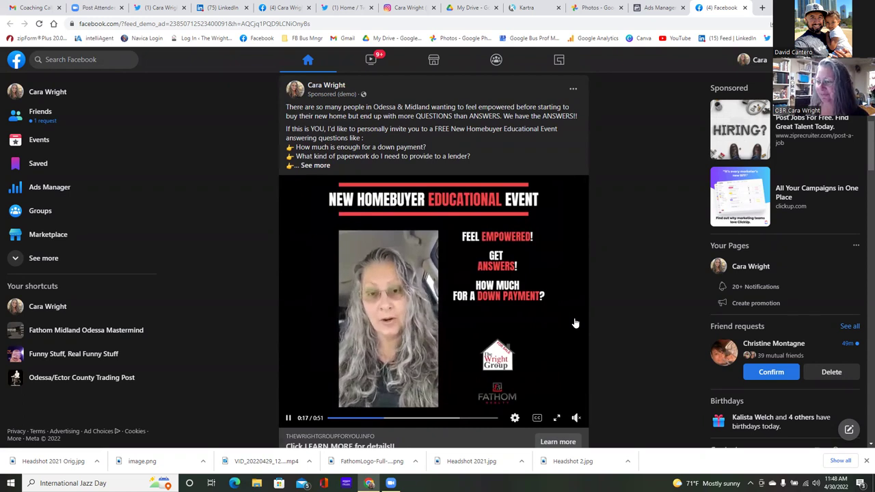
{"action": "scroll", "coordinate": [575, 324], "scroll_direction": "down", "scroll_amount": 1}
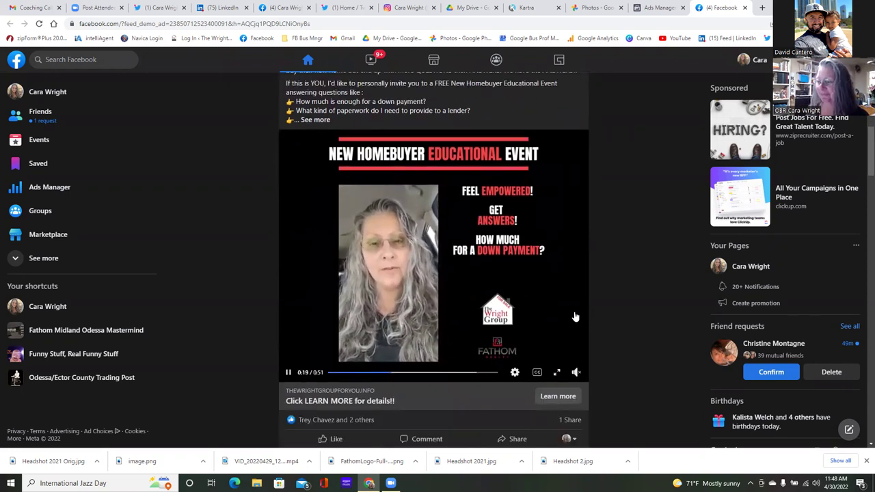